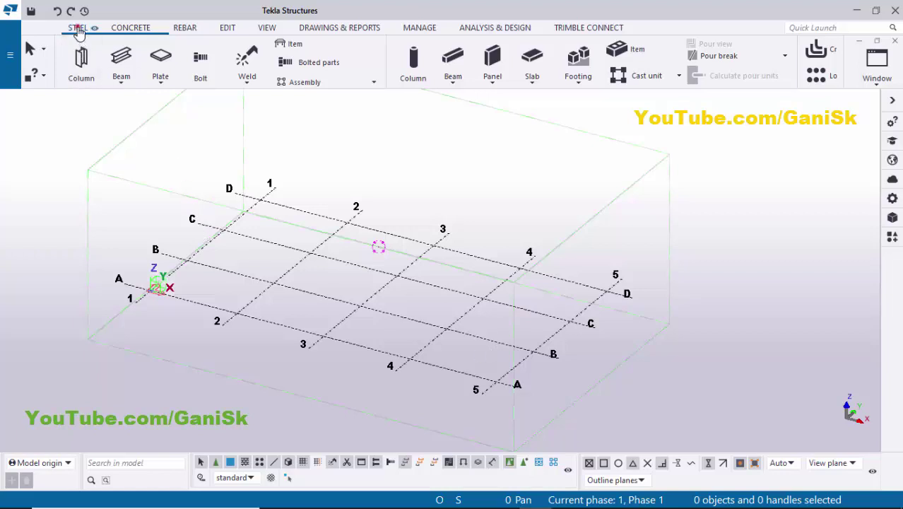
Step: Create a steel column at the intersection of grid lines A and 2
click(81, 59)
scroll(282, 296, up, 4)
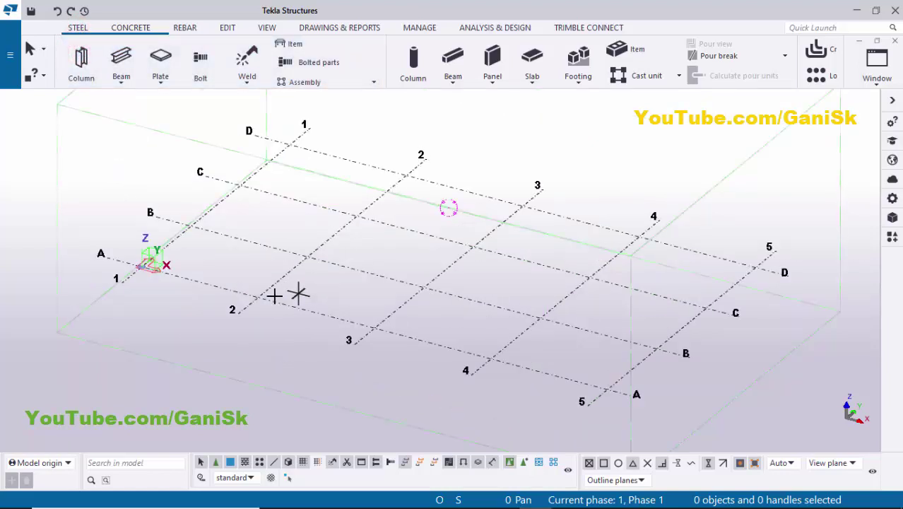
click(247, 298)
middle_drag(338, 270, 383, 288)
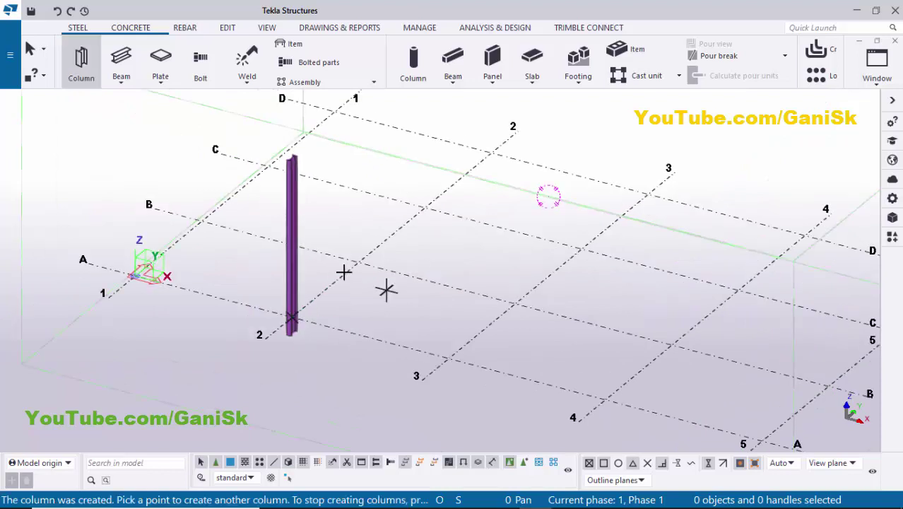
scroll(294, 212, up, 2)
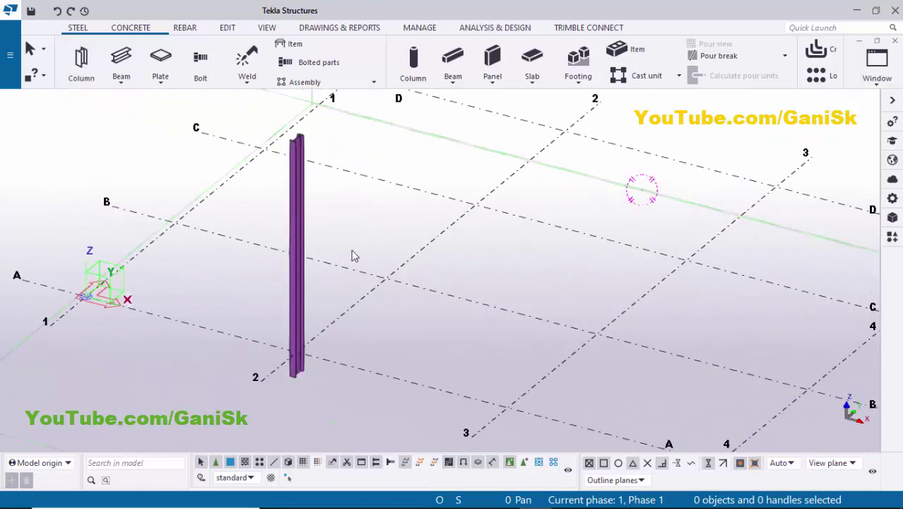
Step: Set the bottom level of the A/2 column to 0 and apply the modification
double_click(296, 235)
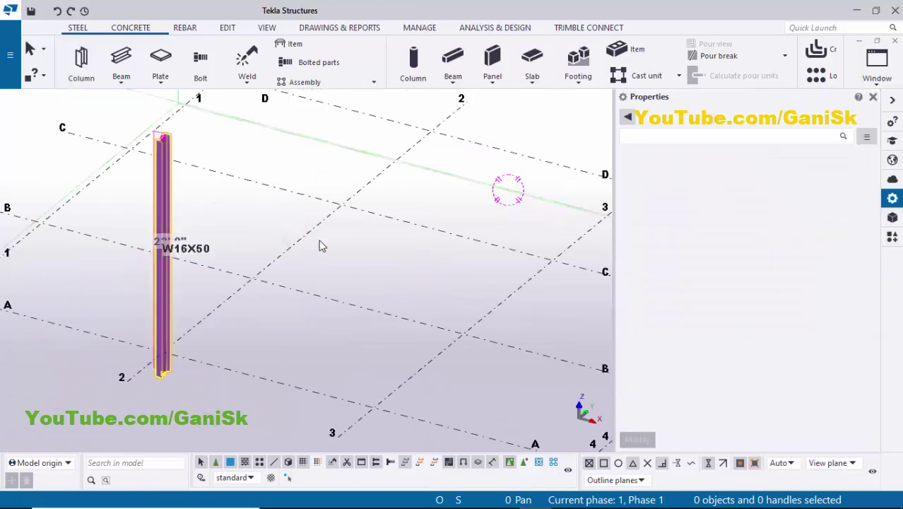
click(752, 377)
drag(750, 379, 669, 378)
text(0)
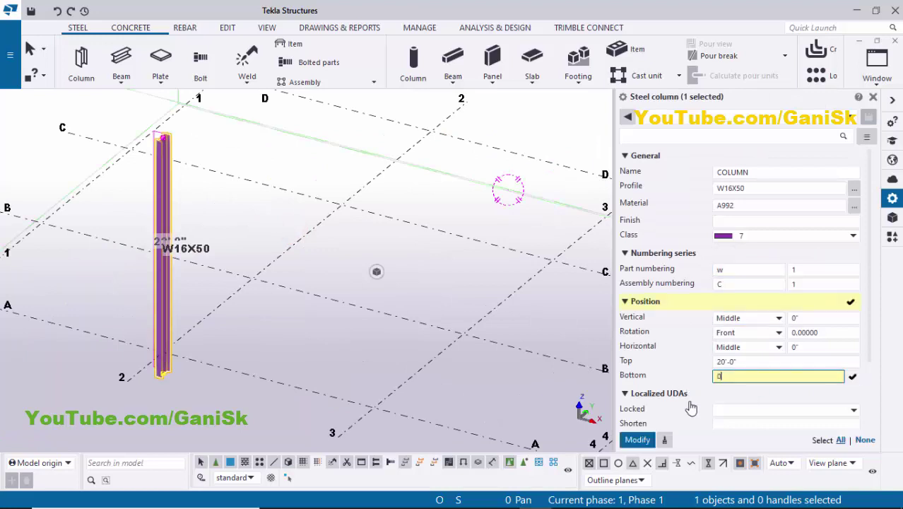
click(638, 440)
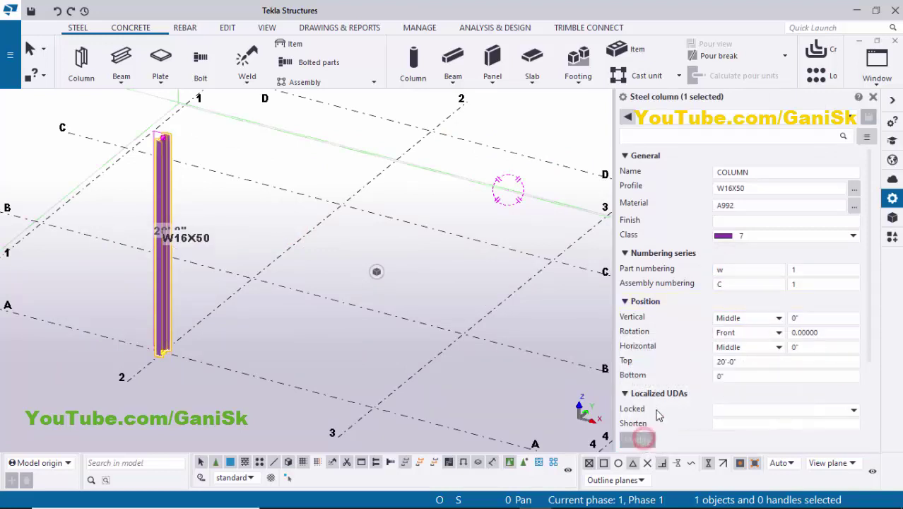
click(873, 99)
click(463, 236)
Step: Create a second steel column at the intersection of grid lines B and 2
click(81, 62)
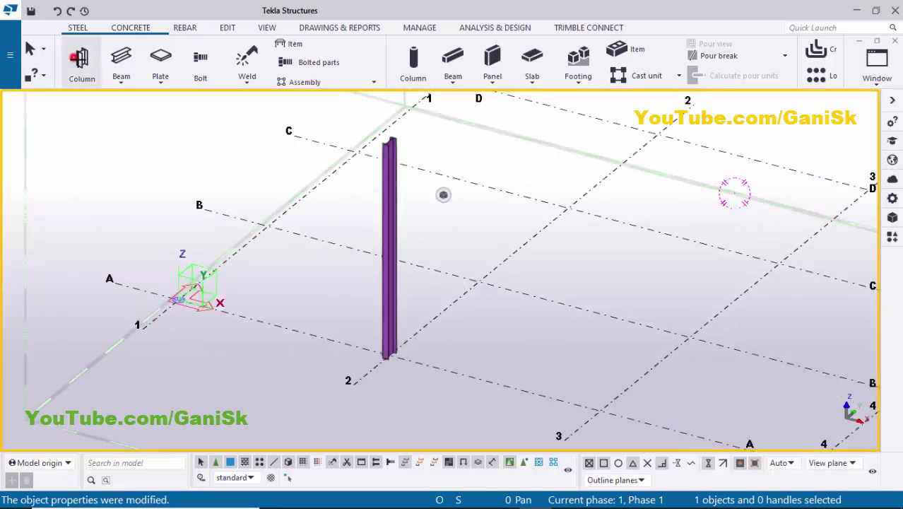
click(479, 281)
middle_drag(528, 278, 518, 351)
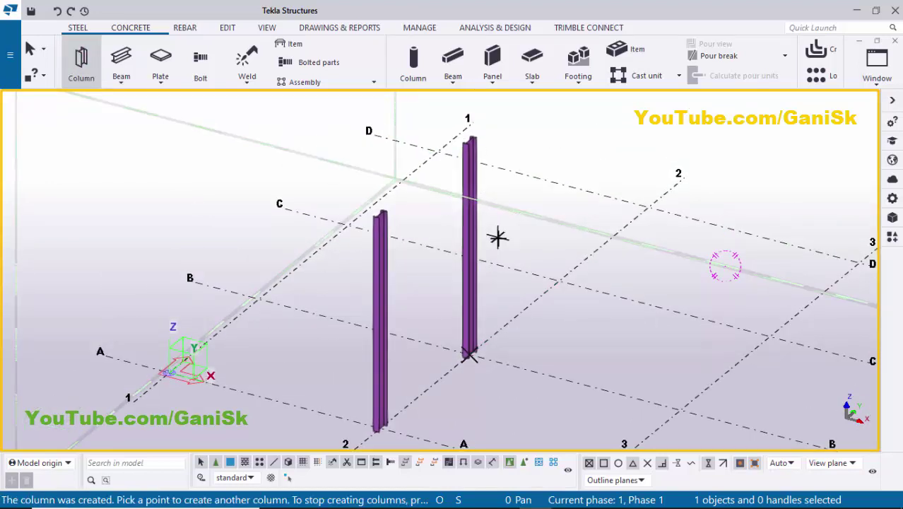
key(Escape)
Step: Create a steel beam spanning between the tops of the A/2 and B/2 columns
scroll(499, 246, down, 5)
ctrl+middle_drag(484, 282, 464, 193)
scroll(459, 189, up, 4)
scroll(445, 212, up, 4)
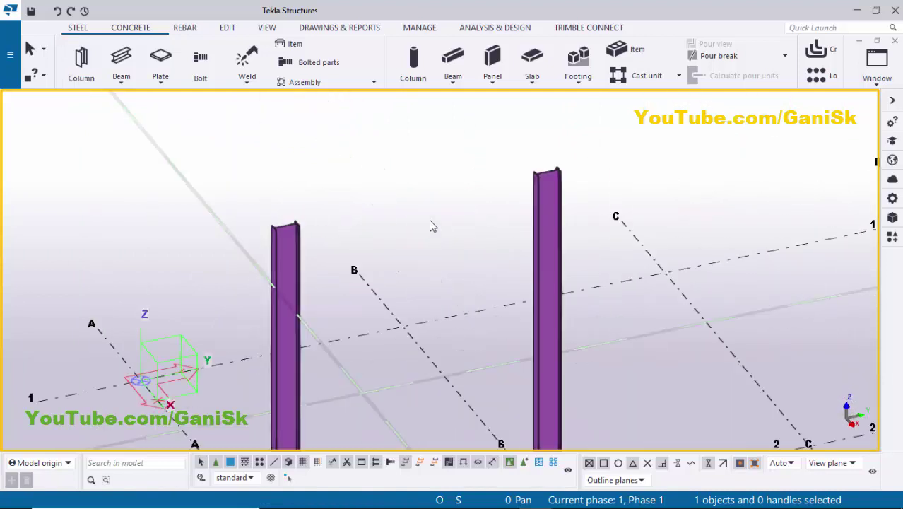
click(123, 58)
click(540, 177)
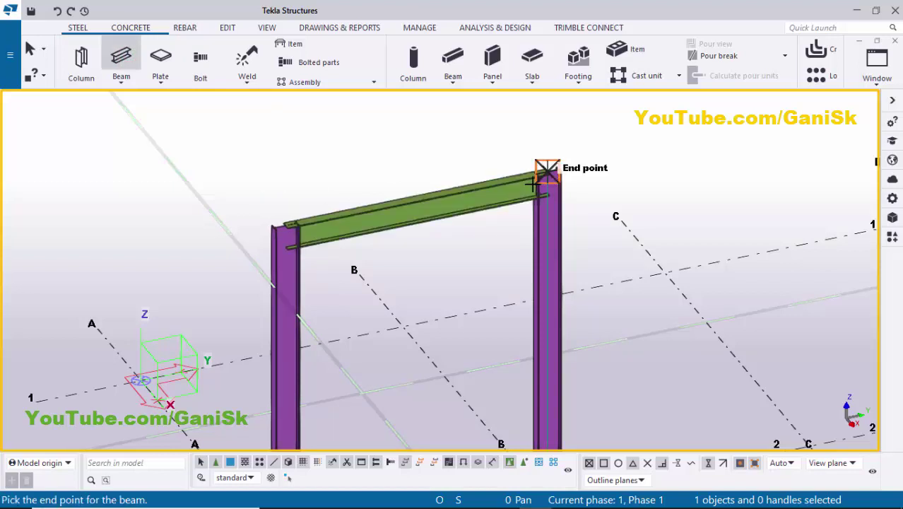
key(Escape)
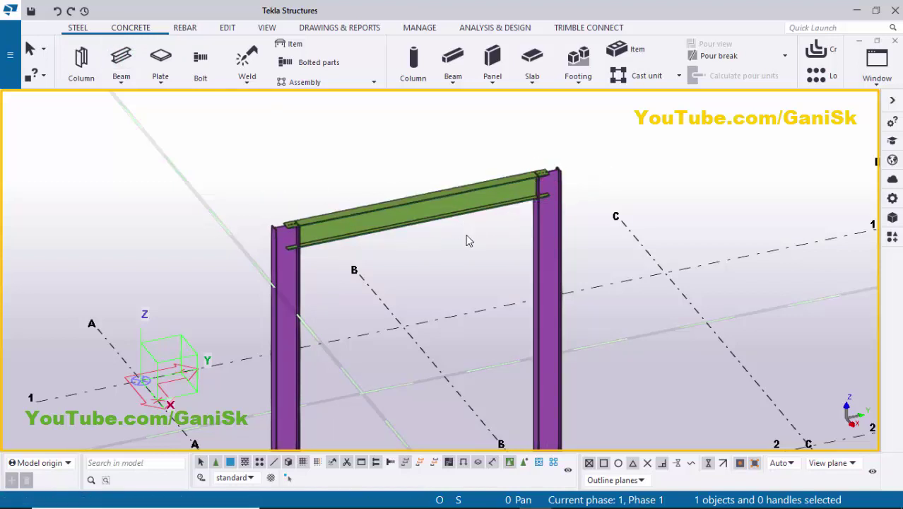
Step: Find component 186 and apply Column with stiffeners (186) between the A/2 column and the beam
middle_drag(467, 226, 490, 197)
scroll(322, 215, up, 2)
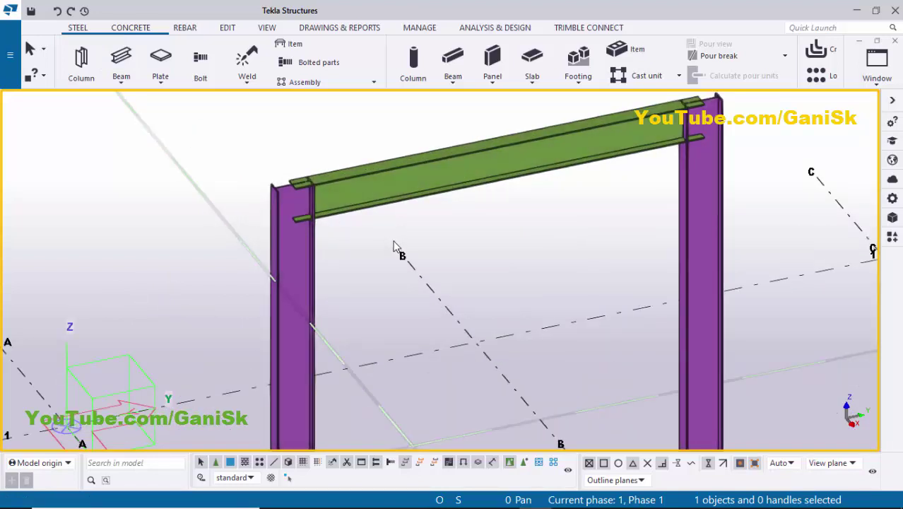
key(ctrl+f)
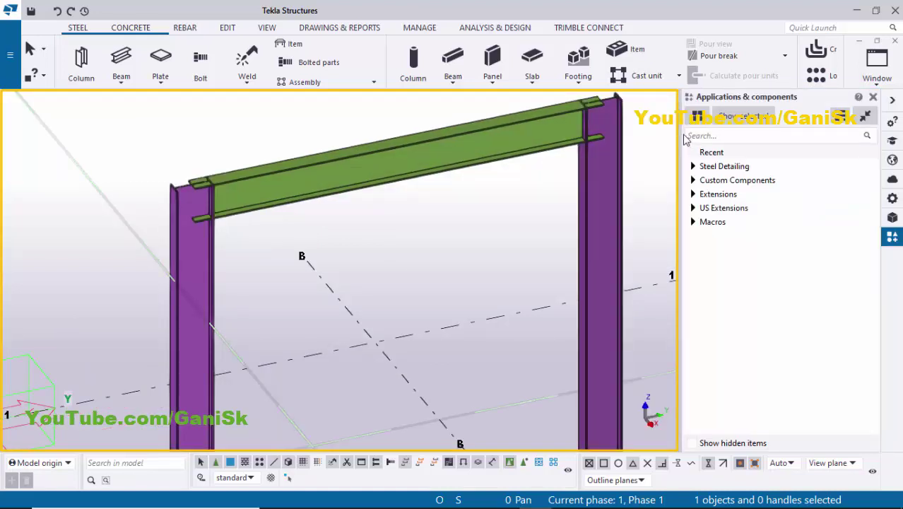
click(697, 133)
text(186)
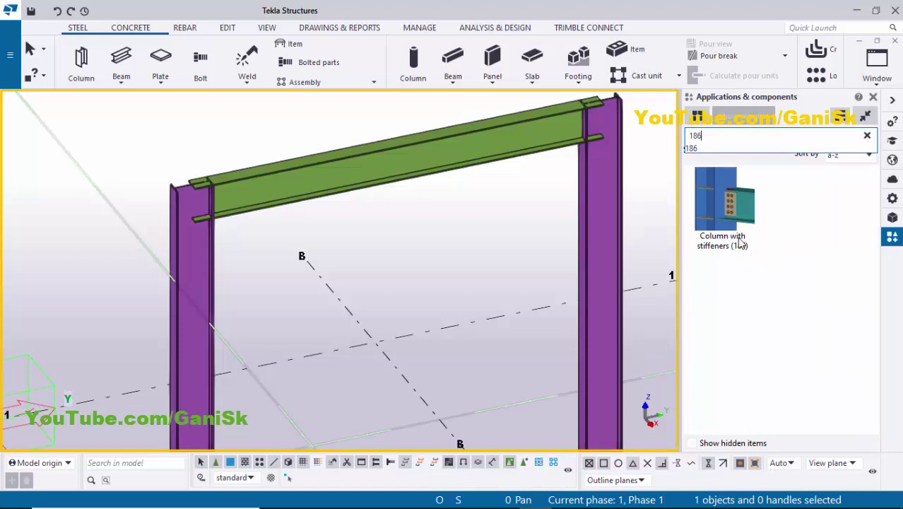
click(722, 209)
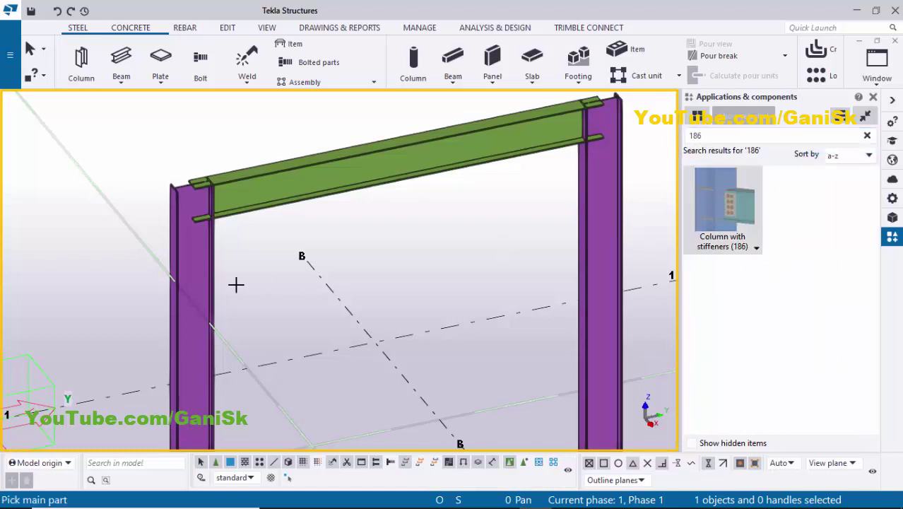
click(184, 272)
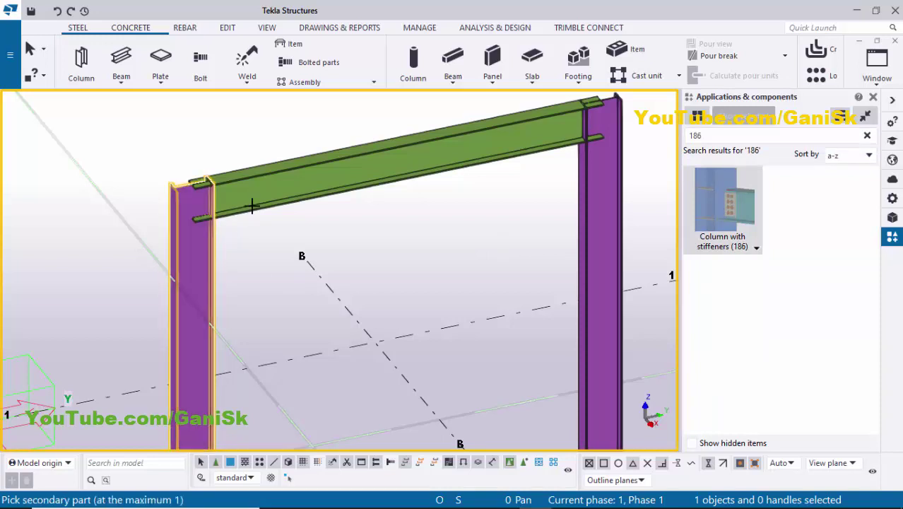
click(257, 203)
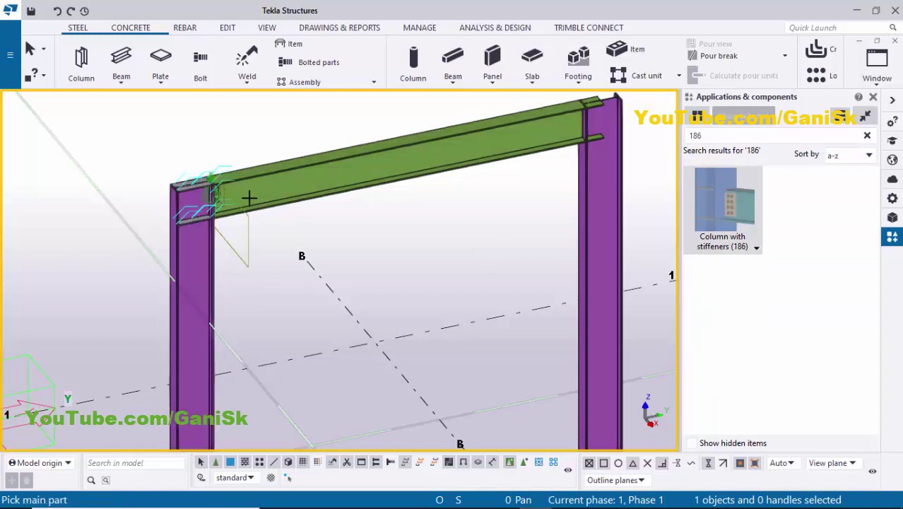
Step: Apply the Column with stiffeners (186) connection between the B/2 column and the beam, and close the component catalog
scroll(210, 201, up, 5)
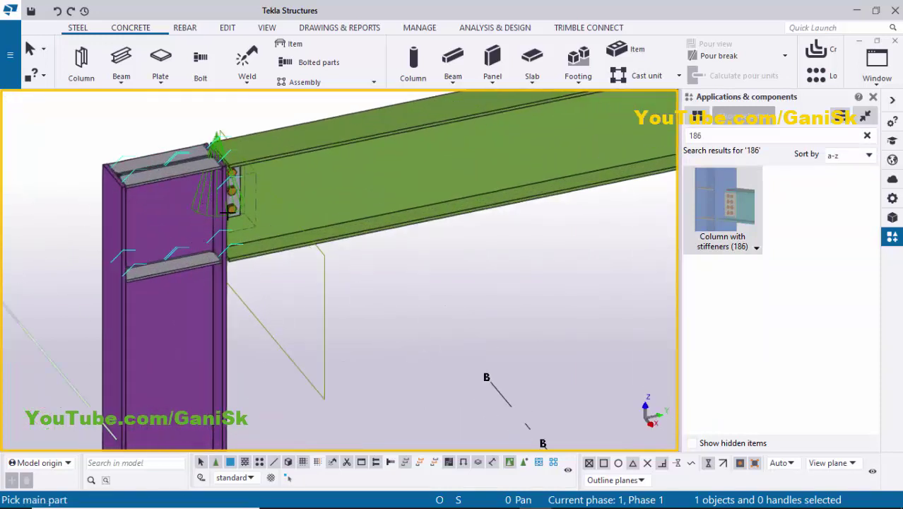
scroll(222, 210, down, 6)
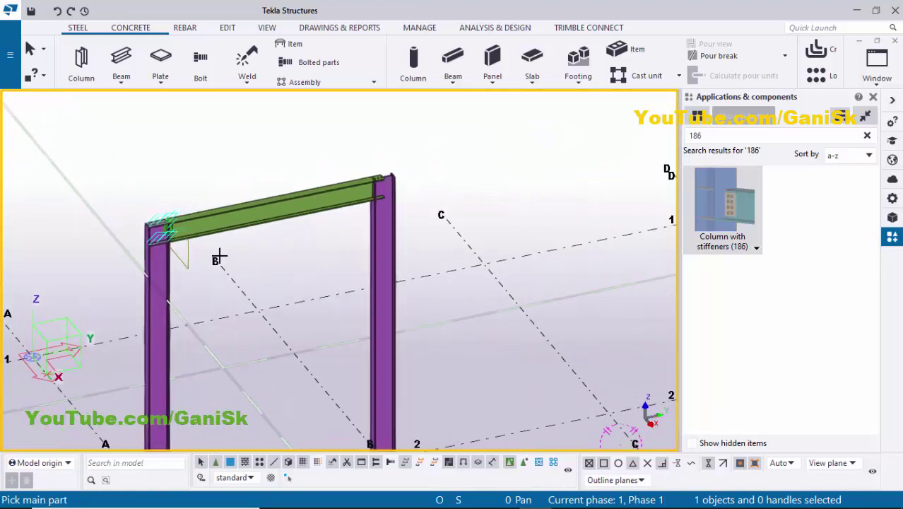
scroll(388, 227, up, 2)
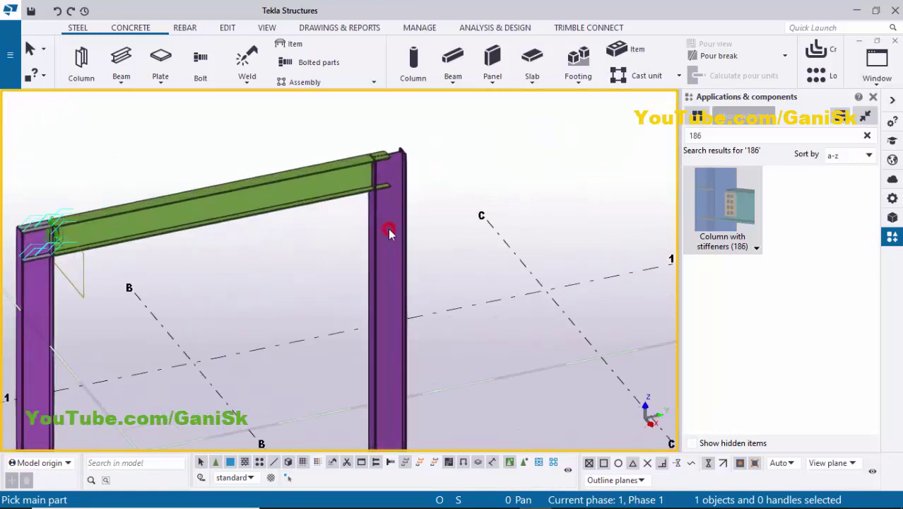
click(389, 233)
click(344, 186)
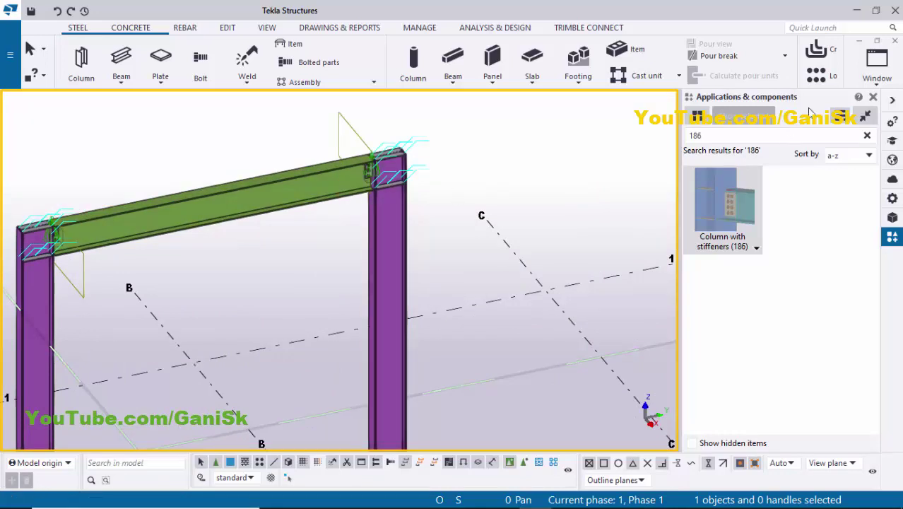
click(873, 97)
Step: Redraw the view and examine the bolted plate and stiffeners at the beam-to-column connection
right_click(620, 147)
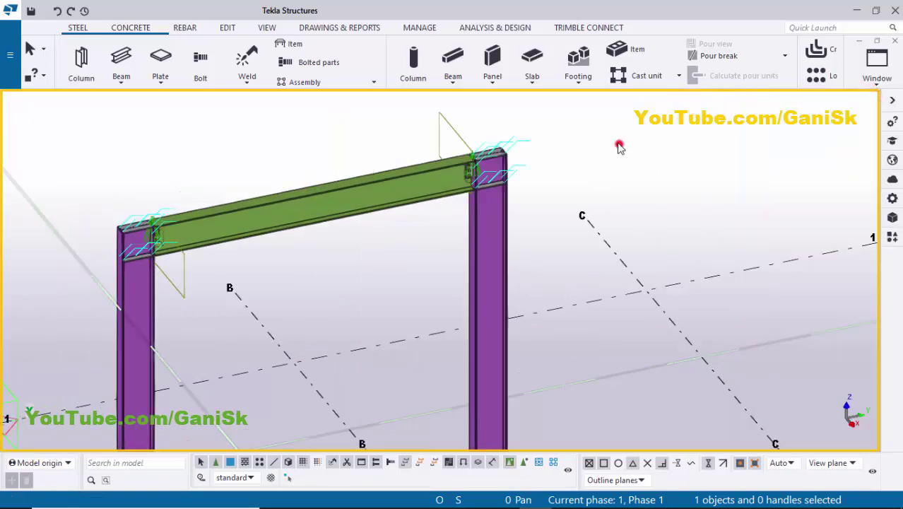
click(644, 211)
ctrl+middle_drag(510, 206, 532, 185)
scroll(493, 134, up, 6)
scroll(493, 134, down, 8)
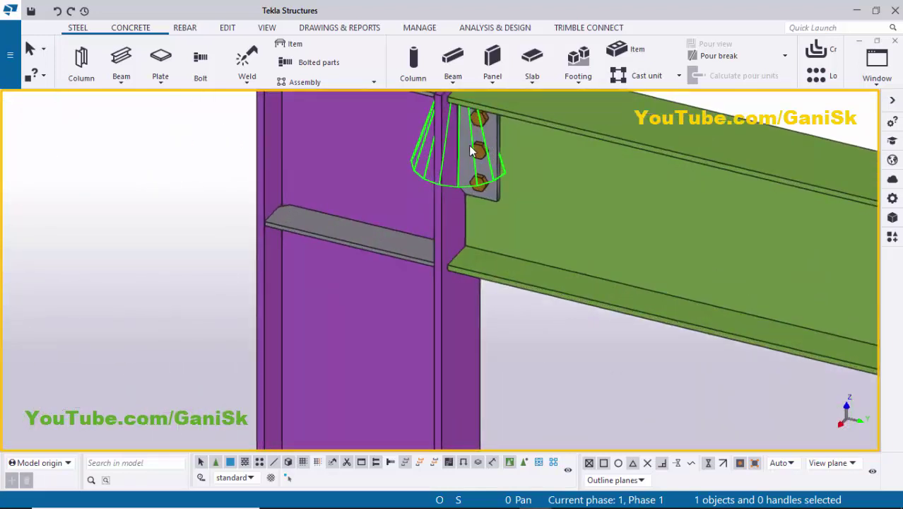
middle_drag(587, 167, 558, 145)
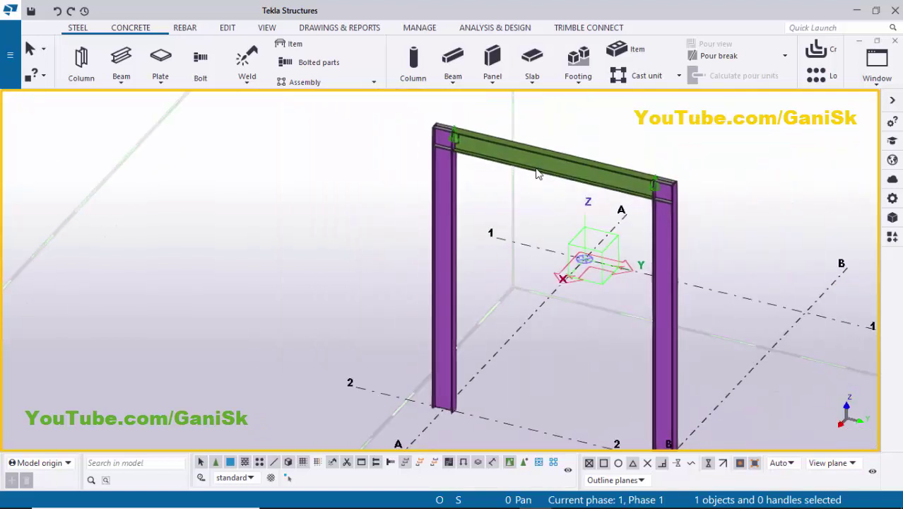
Step: Copy the top beam linearly once with dX 0, dY 0 and dZ -10', and redraw the view
click(538, 168)
right_click(539, 169)
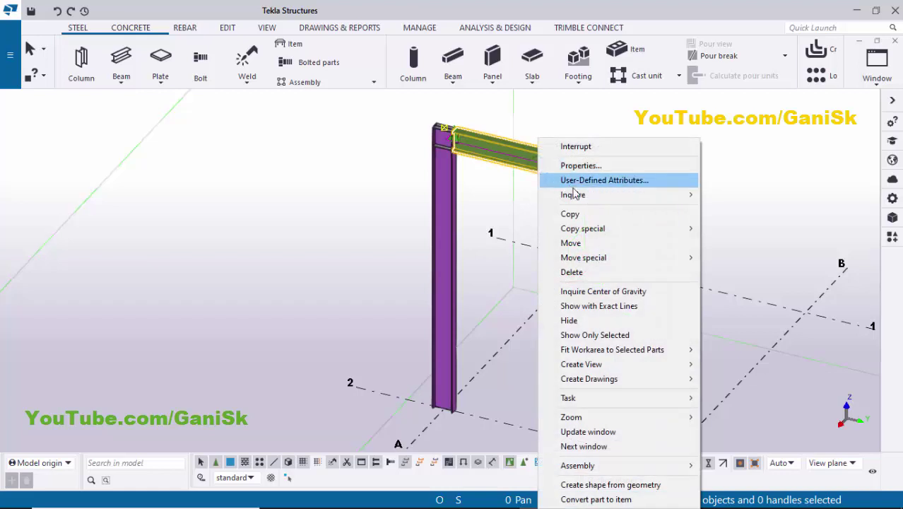
mouse_move(585, 229)
click(733, 229)
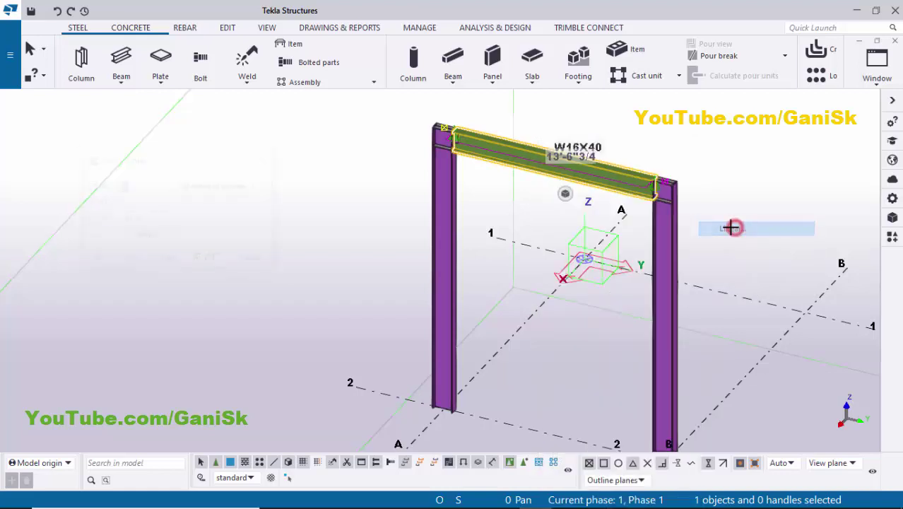
click(171, 260)
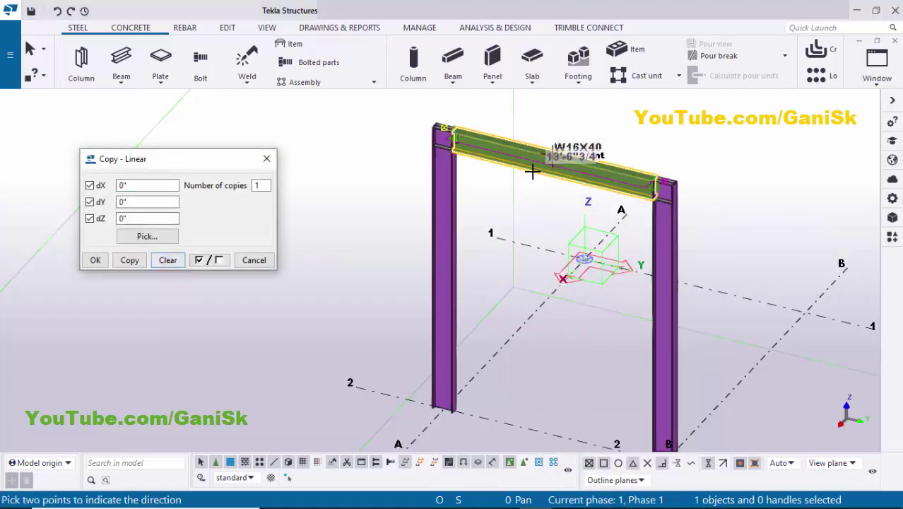
click(493, 206)
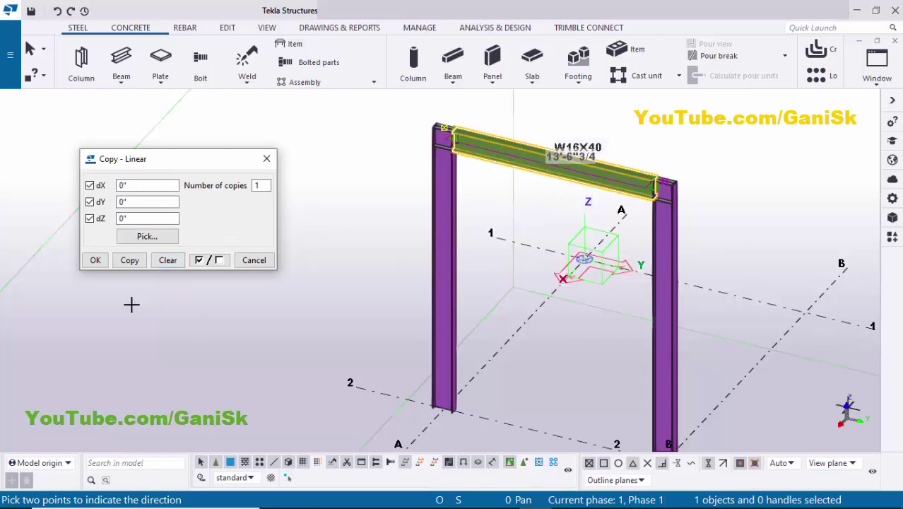
double_click(133, 219)
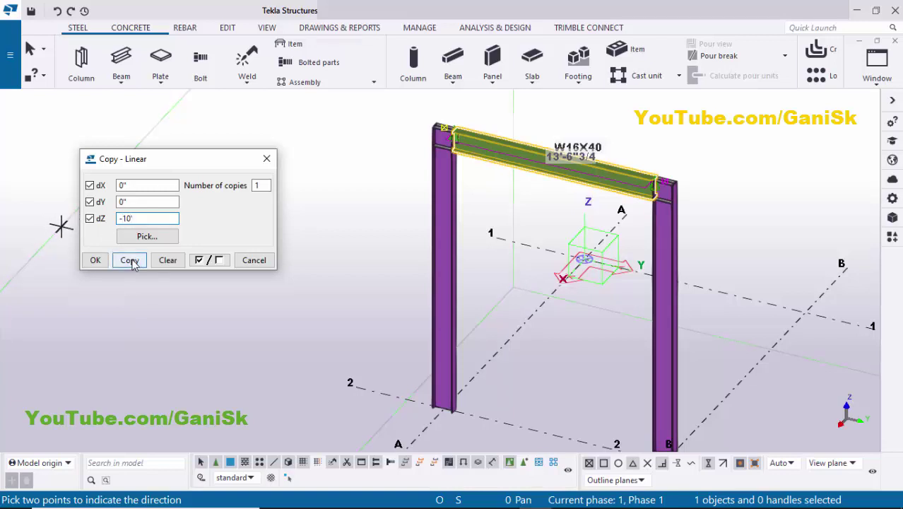
click(95, 259)
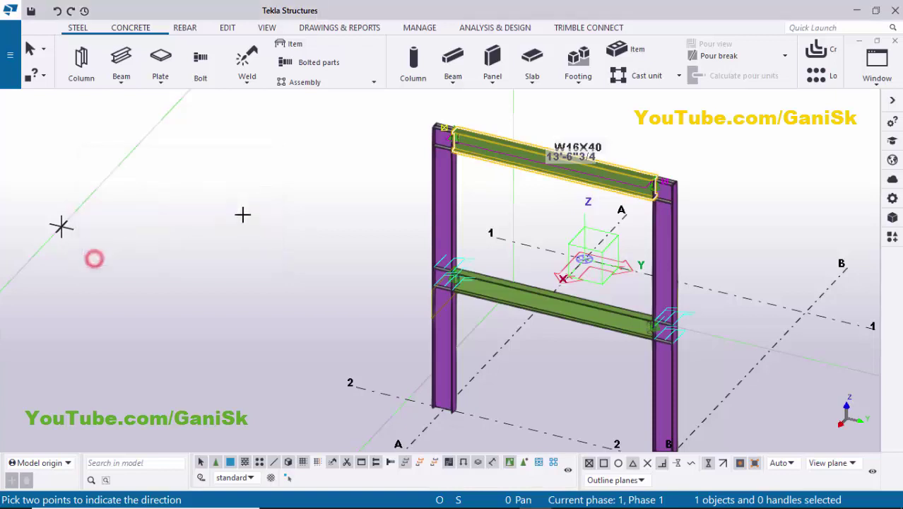
right_click(253, 139)
click(258, 145)
right_click(258, 146)
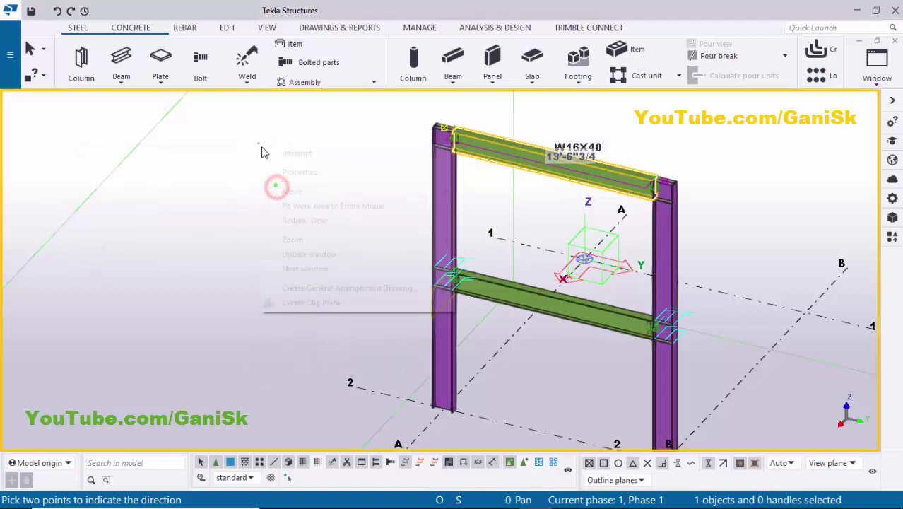
click(284, 220)
Step: Examine the connections of both beams and the bases of the columns on grid line 2
middle_drag(486, 241, 374, 224)
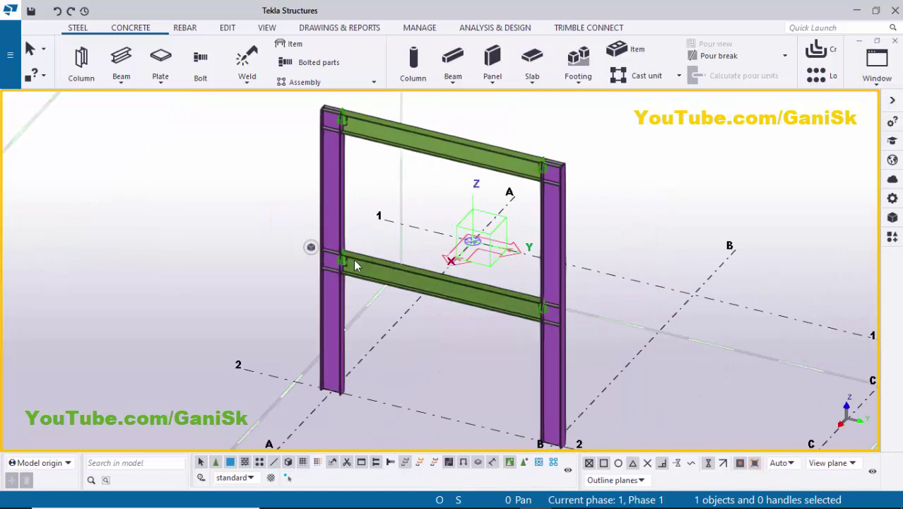
scroll(318, 270, up, 3)
scroll(326, 256, up, 2)
scroll(328, 247, down, 4)
middle_drag(353, 234, 347, 335)
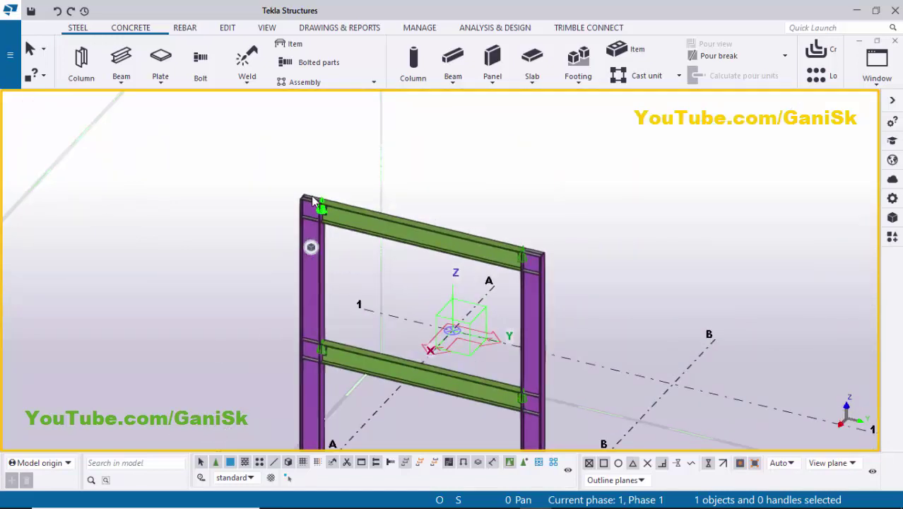
scroll(318, 197, up, 3)
scroll(352, 239, down, 2)
middle_drag(352, 238, 356, 125)
middle_drag(343, 304, 344, 168)
middle_drag(336, 285, 336, 181)
scroll(331, 294, down, 1)
scroll(329, 294, up, 2)
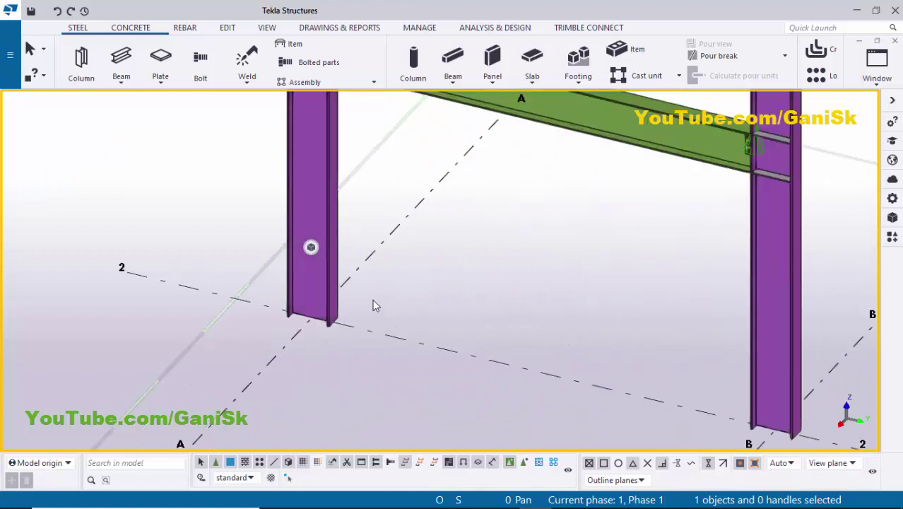
key(ctrl+d)
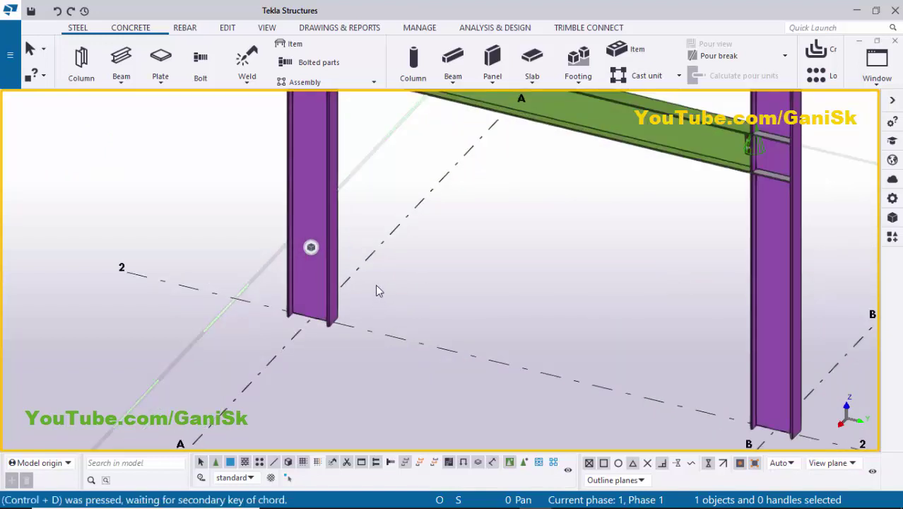
Step: Search the component catalog for 1042 and apply Base plate (1042) to the base of the A/2 column
key(ctrl+f)
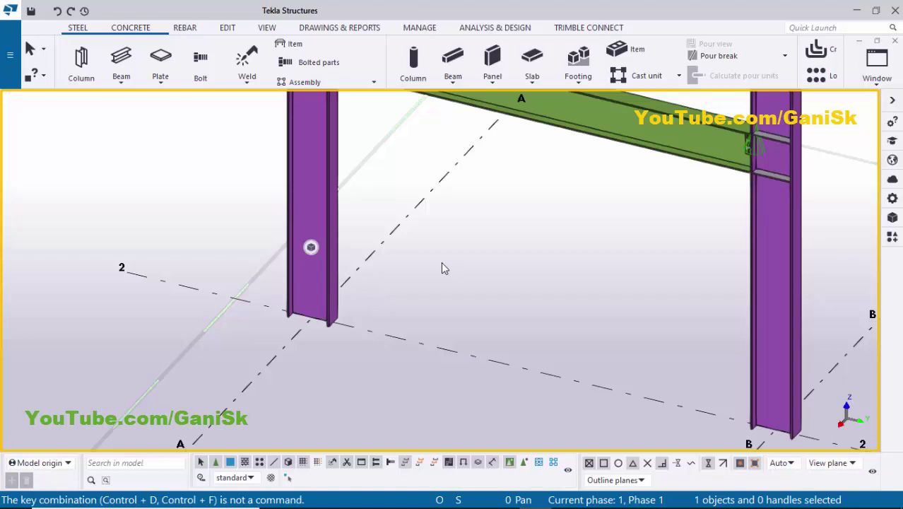
key(ctrl+f)
drag(714, 136, 628, 142)
text(1042)
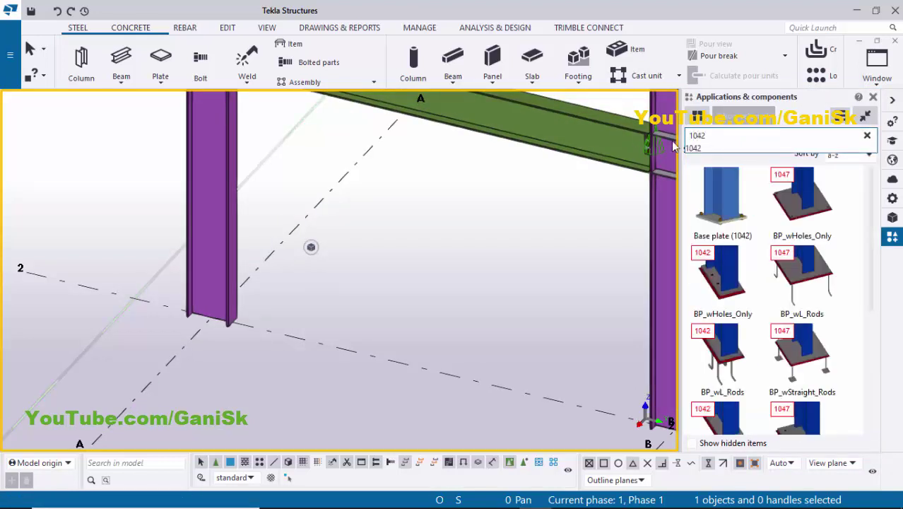
click(737, 218)
click(732, 210)
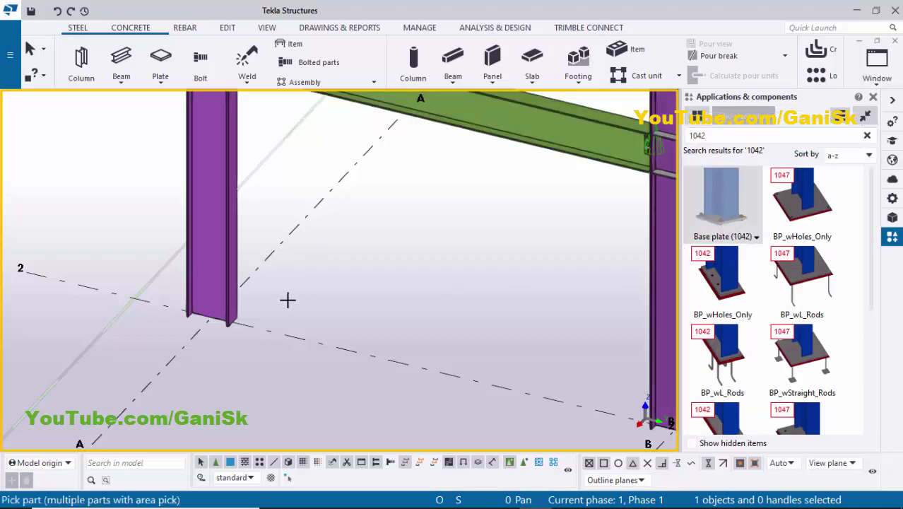
click(216, 260)
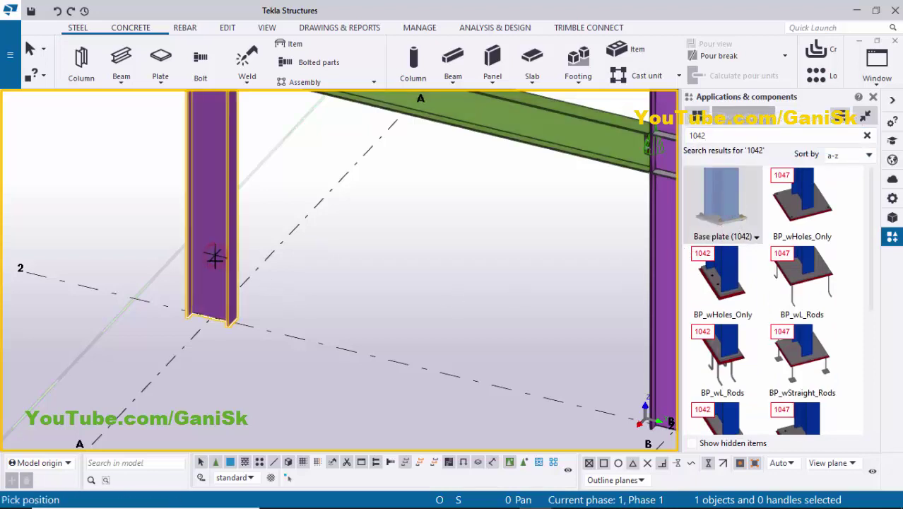
click(212, 317)
scroll(217, 343, up, 3)
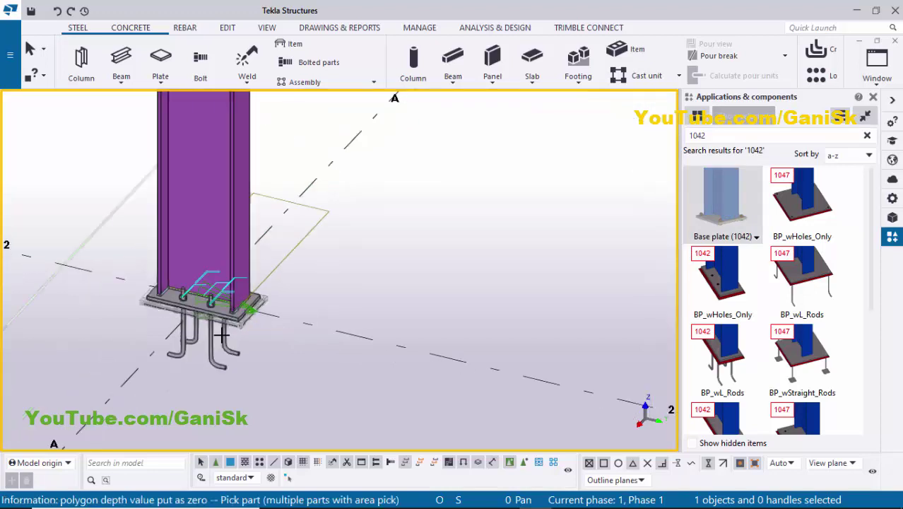
Step: Apply Base plate (1042) to the base of the B/2 column and close the component catalog
scroll(252, 347, down, 6)
middle_drag(337, 360, 211, 331)
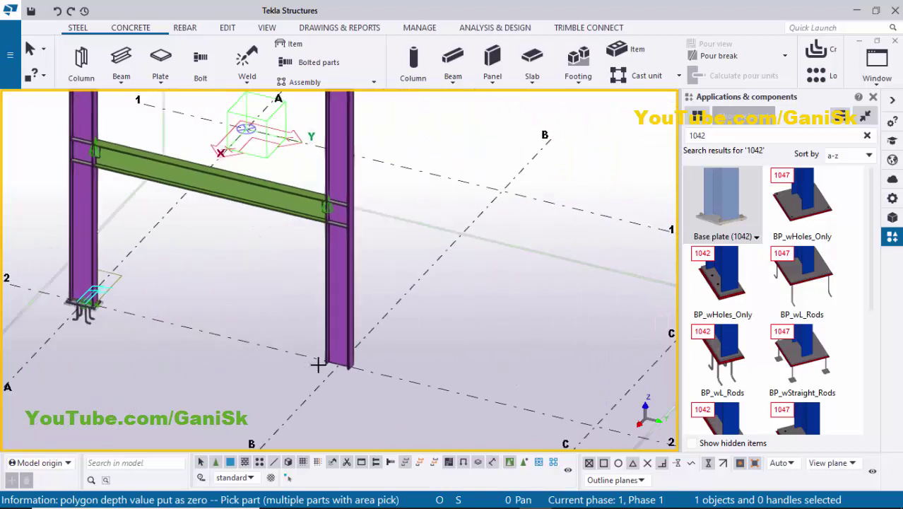
scroll(343, 369, up, 4)
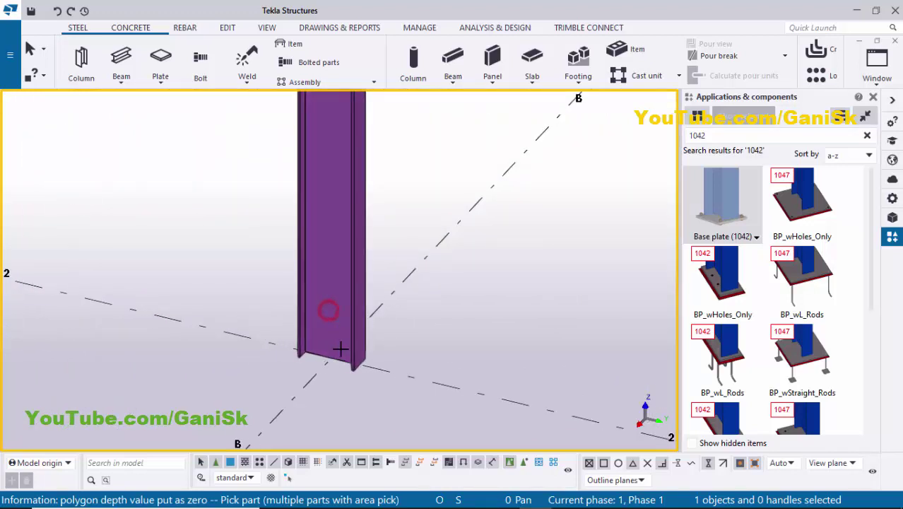
click(329, 356)
click(331, 356)
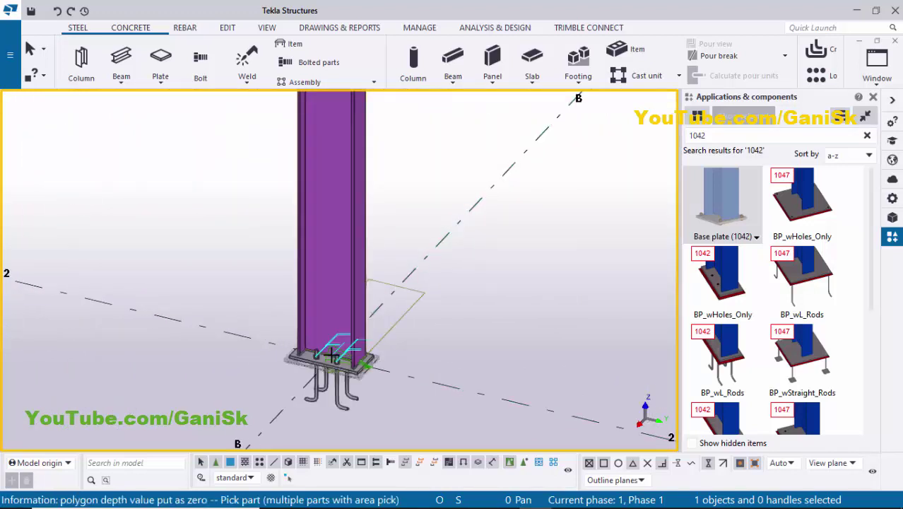
click(874, 97)
Step: End the base plate command and redraw the model view
right_click(330, 164)
click(330, 165)
right_click(291, 150)
click(324, 229)
scroll(485, 302, down, 8)
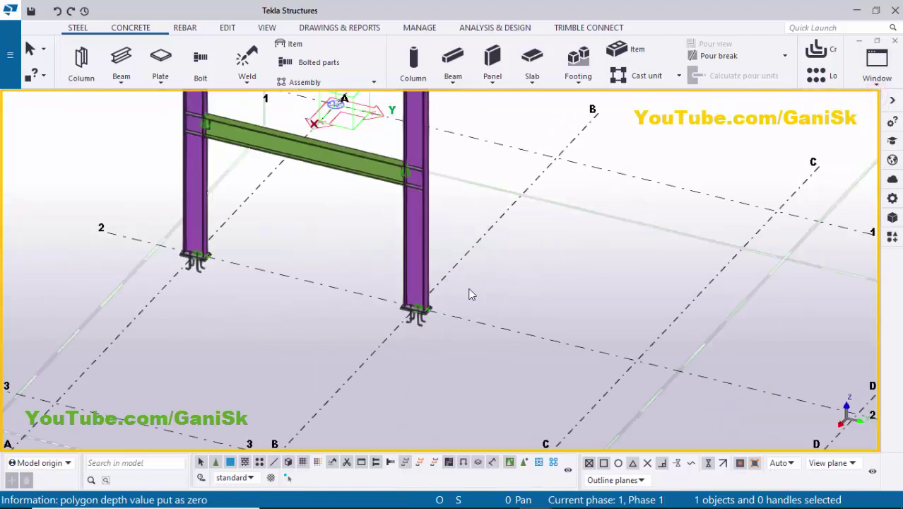
Step: Create an assembly drawing of the column on grid line A, numbering all modified objects
scroll(378, 296, up, 8)
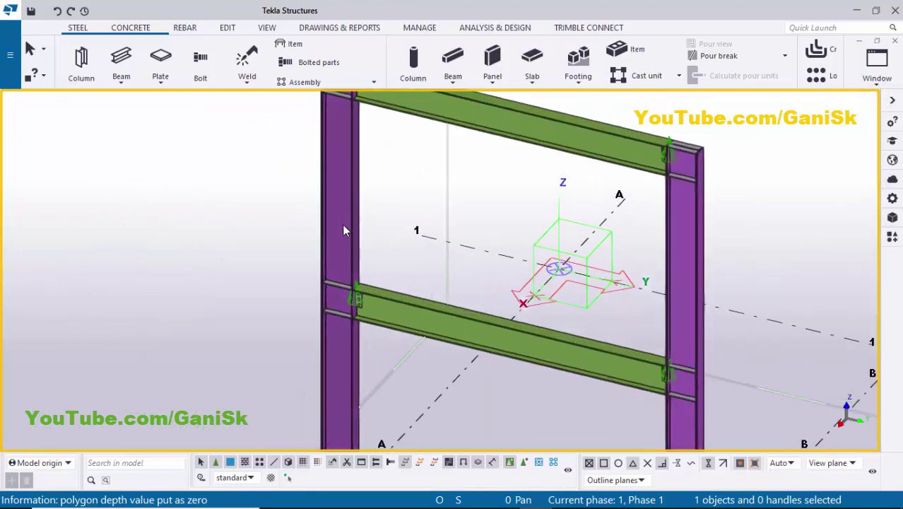
right_click(344, 230)
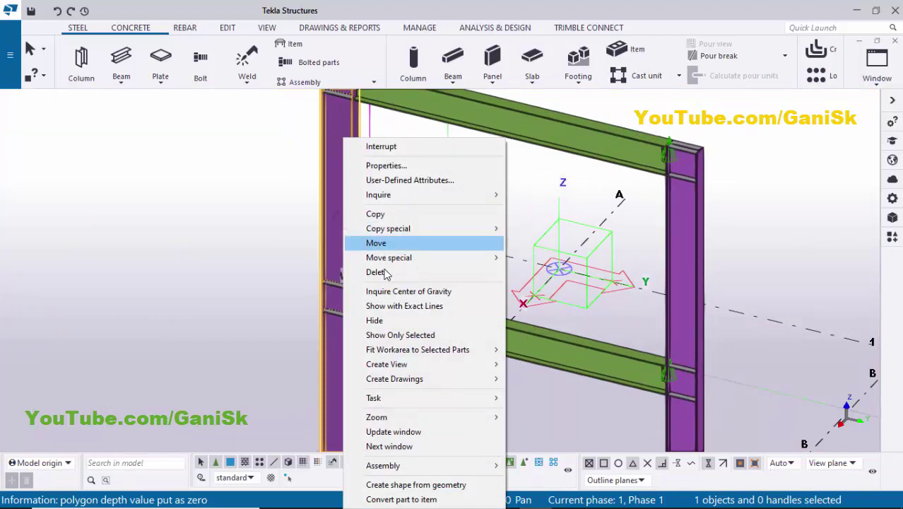
click(423, 379)
click(541, 393)
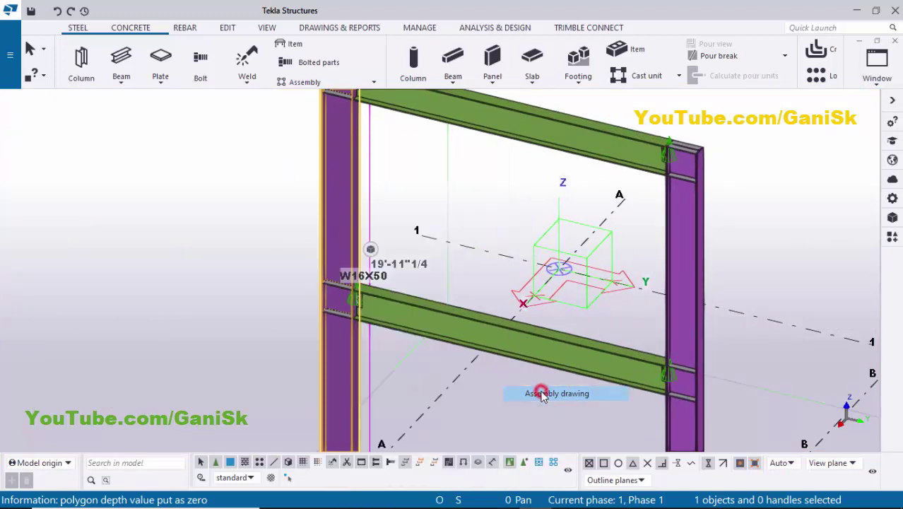
click(307, 419)
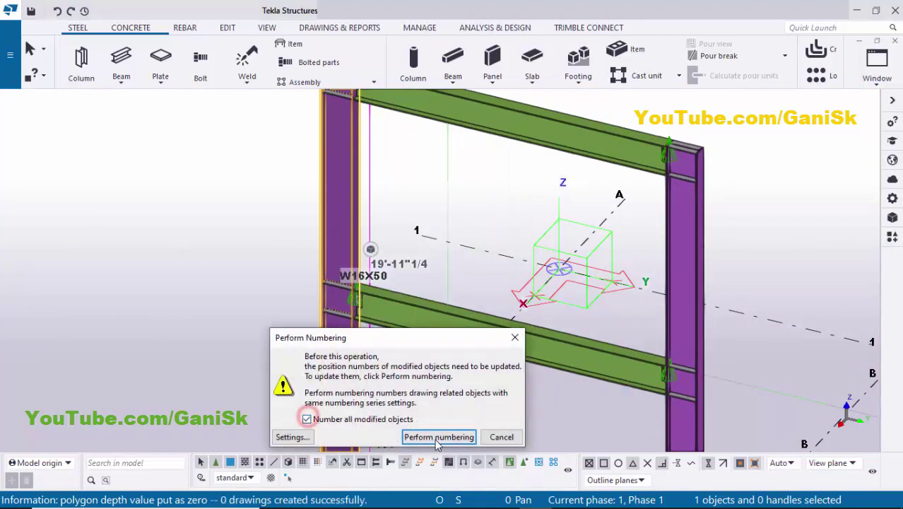
click(439, 437)
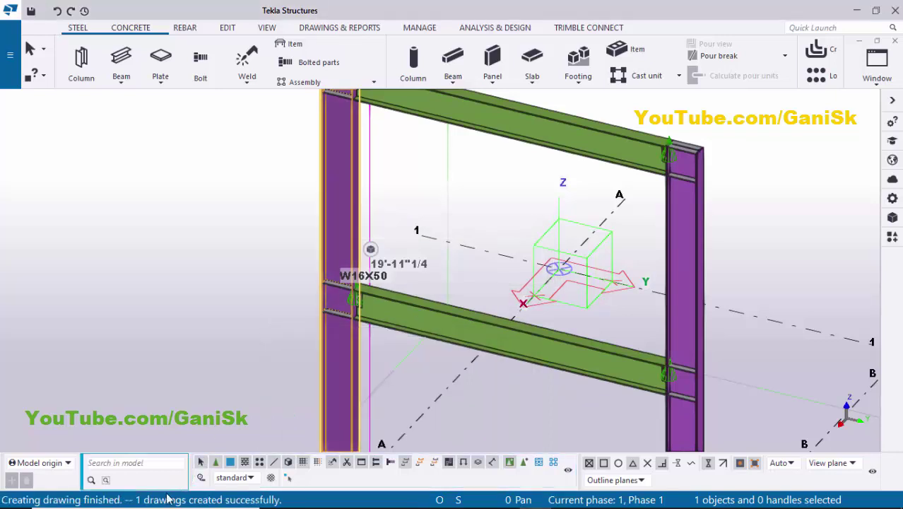
Step: Clear the column selection and redraw the model view
click(204, 224)
right_click(210, 187)
click(251, 258)
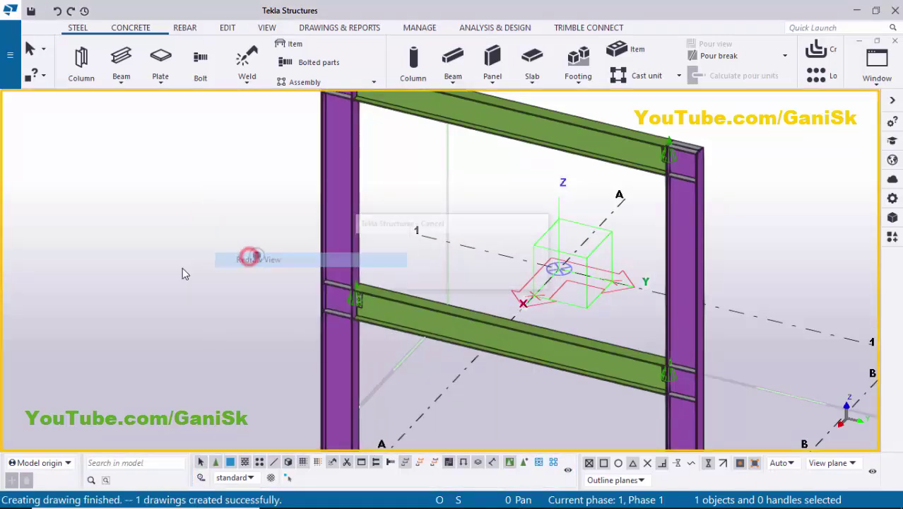
scroll(183, 254, down, 3)
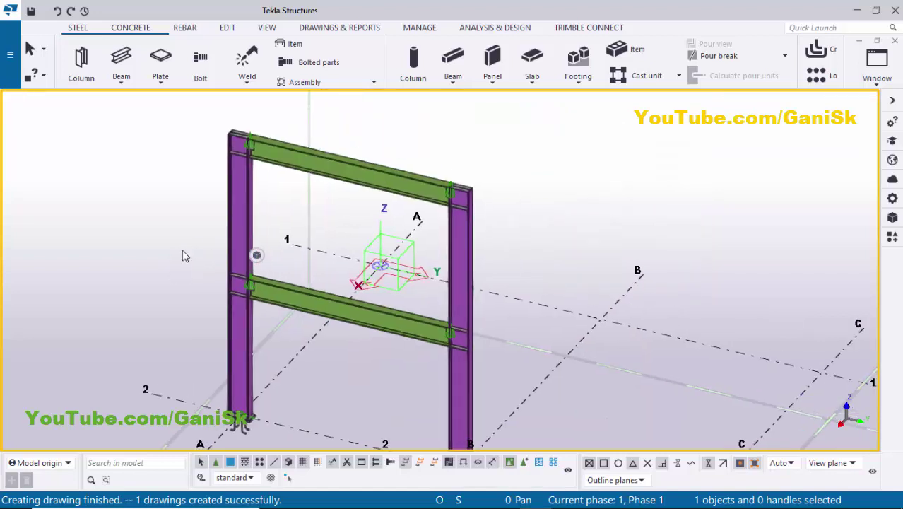
Step: Open the C1 assembly drawing from the Document manager and close the manager
key(ctrl+l)
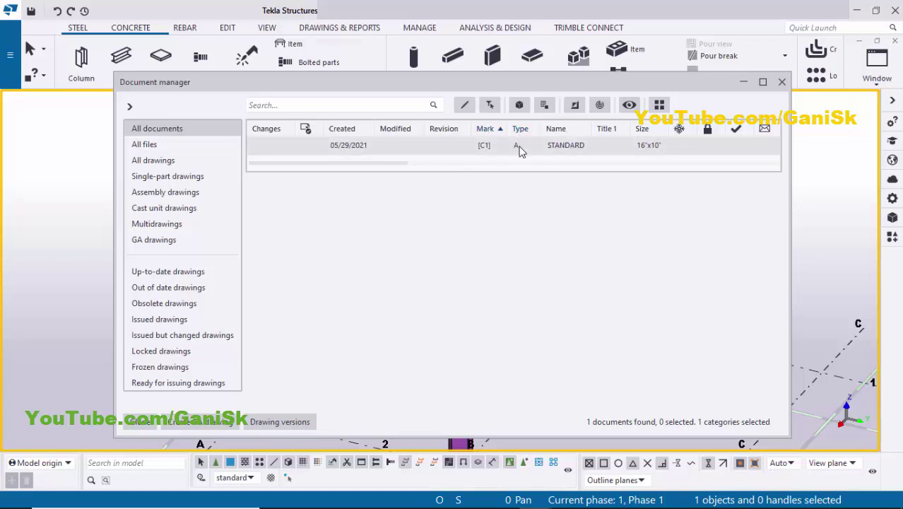
click(478, 152)
double_click(478, 152)
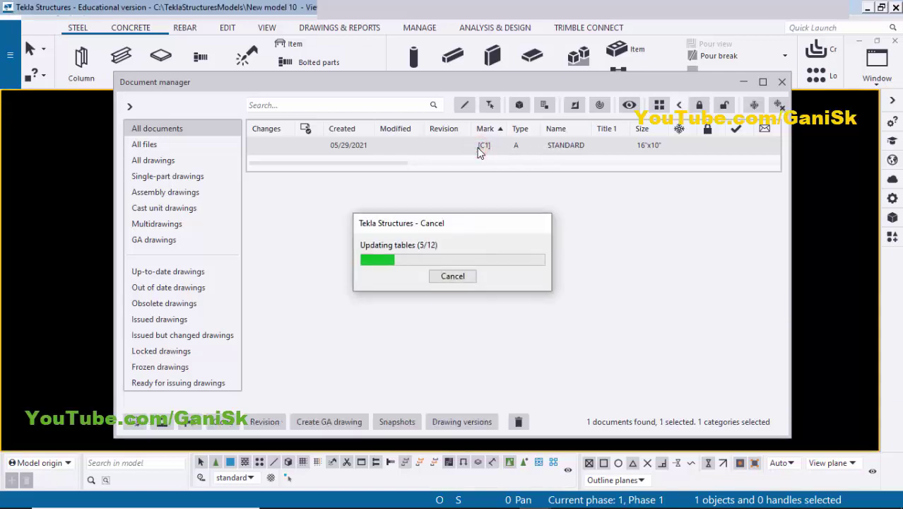
click(780, 83)
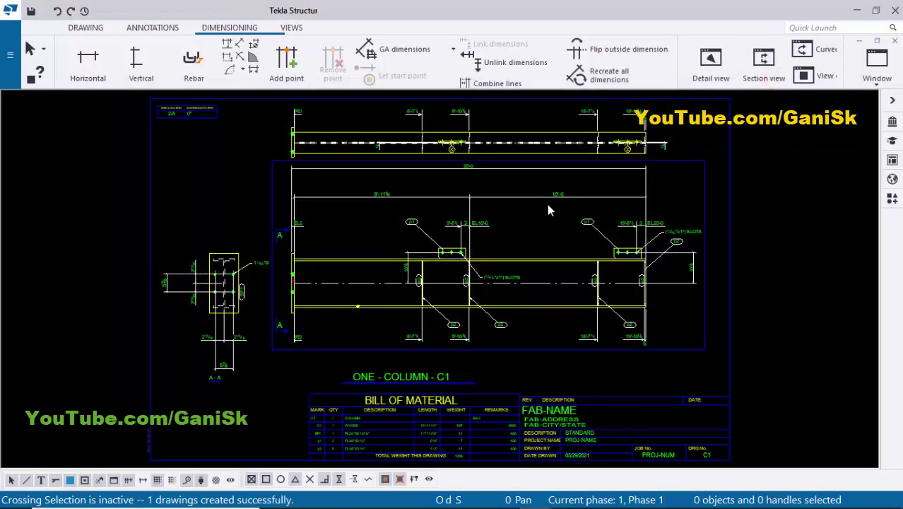
Step: Examine the C1 drawing's column views, section A-A, dimensions, part marks and bill of material
middle_drag(494, 202, 440, 215)
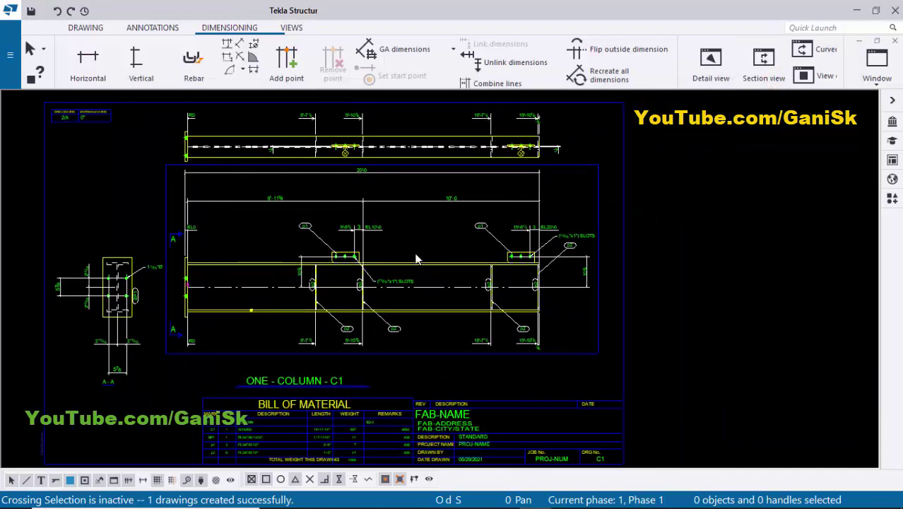
scroll(417, 265, up, 3)
scroll(390, 255, down, 3)
scroll(396, 254, up, 1)
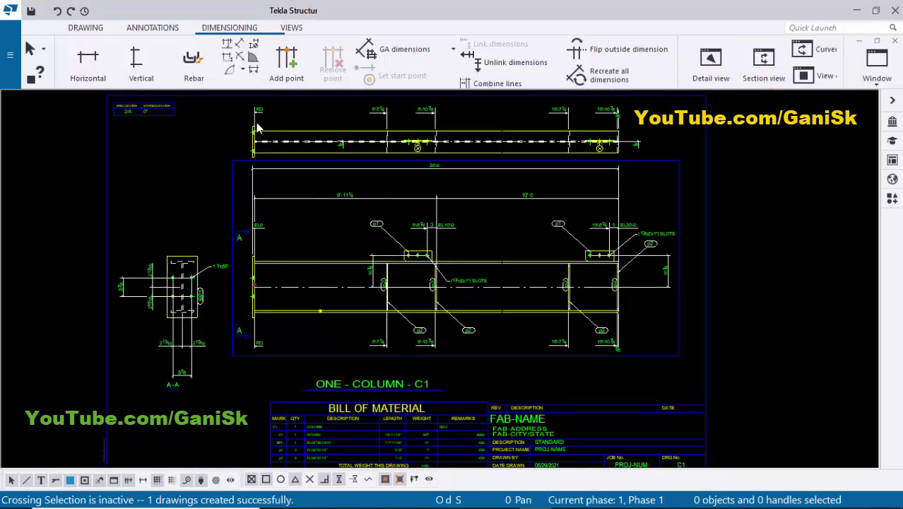
scroll(409, 253, up, 2)
scroll(407, 261, down, 1)
middle_drag(407, 255, 402, 283)
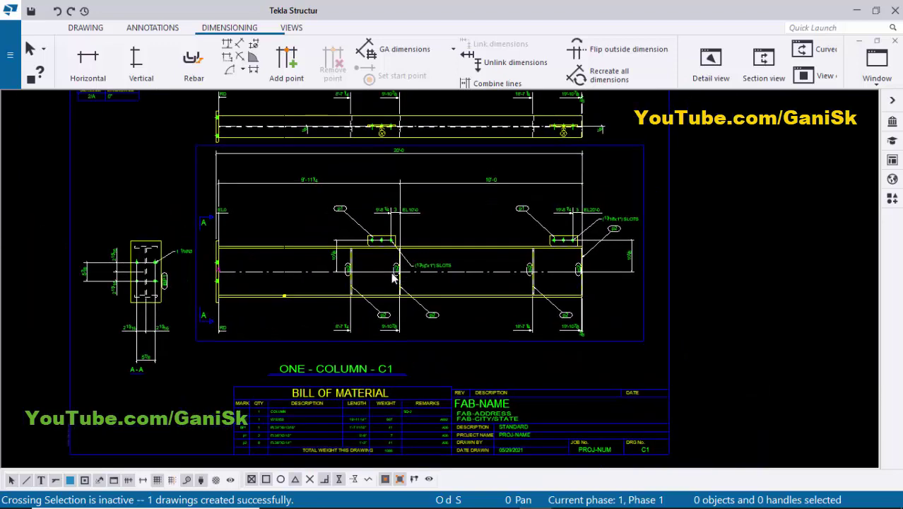
scroll(395, 279, down, 2)
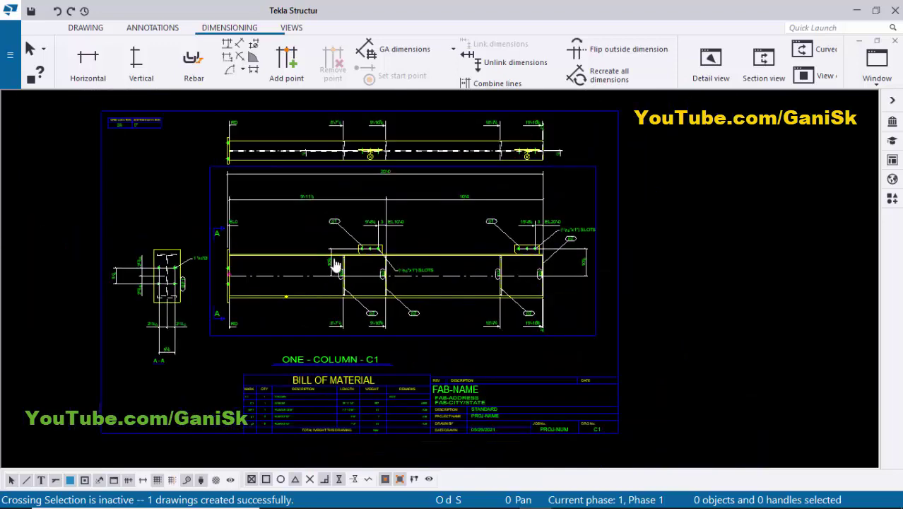
Step: Restrict selection to dimensions and delete all dimensions from the C1 drawing
click(128, 482)
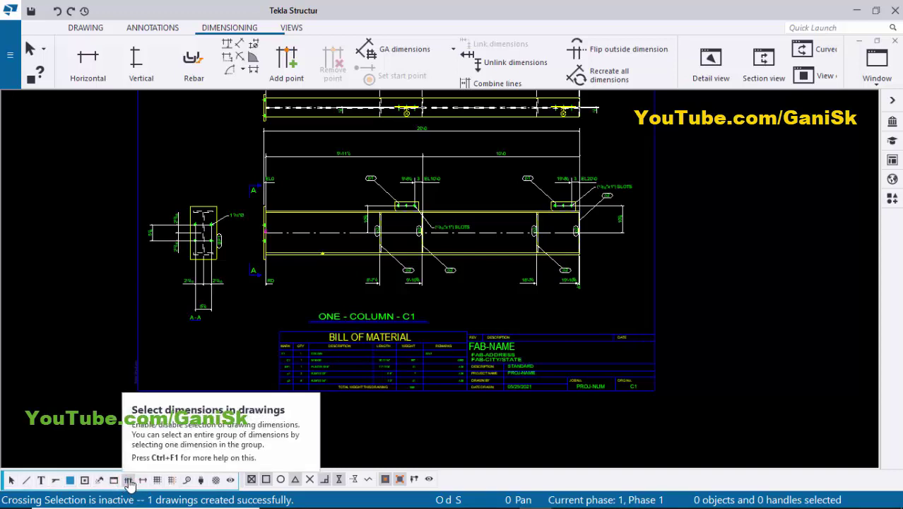
scroll(278, 347, down, 2)
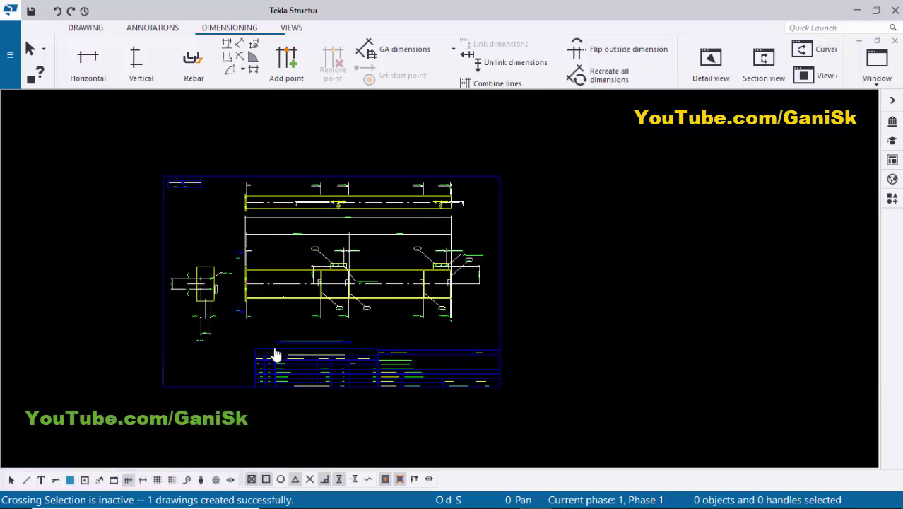
mouse_move(137, 150)
mouse_down()
mouse_move(499, 383)
mouse_move(521, 374)
mouse_up()
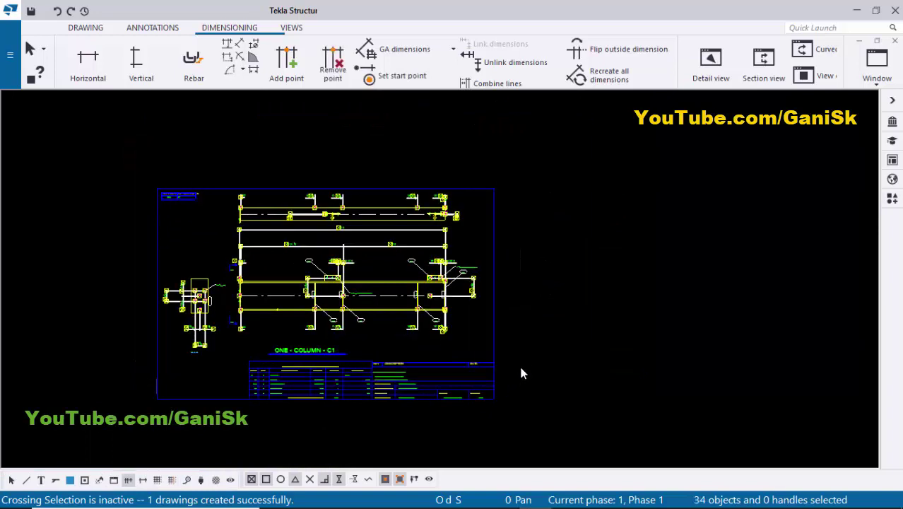
click(300, 274)
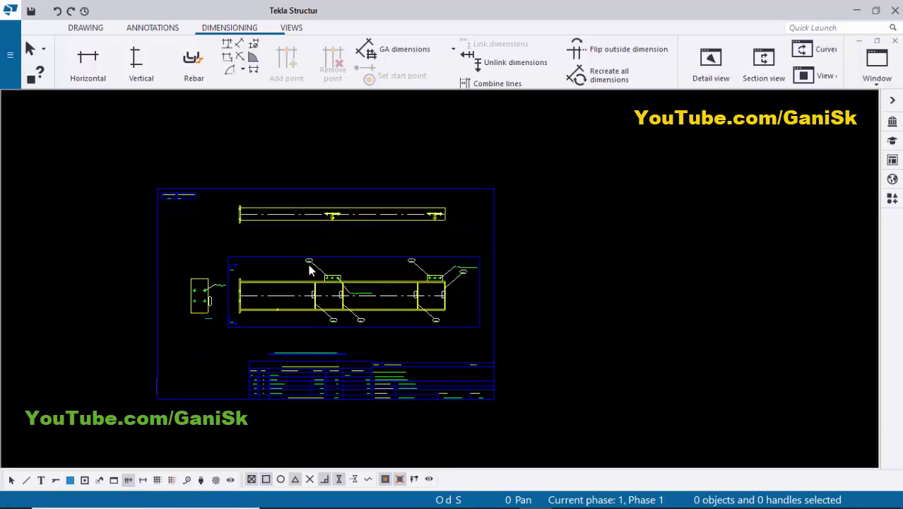
Step: Restrict selection to marks and delete all part and bolt marks from the C1 drawing
scroll(317, 264, up, 1)
middle_drag(102, 328, 128, 307)
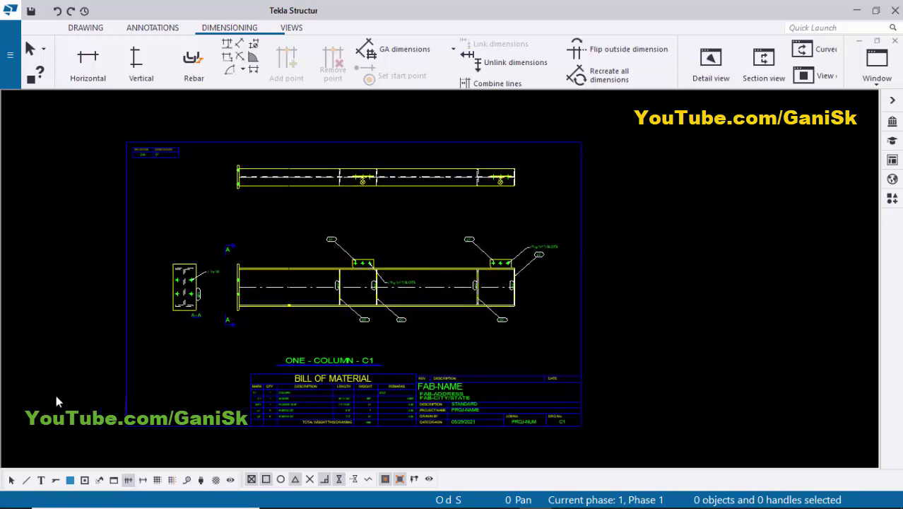
click(55, 485)
mouse_move(89, 115)
mouse_down()
mouse_move(549, 320)
mouse_move(598, 362)
mouse_up()
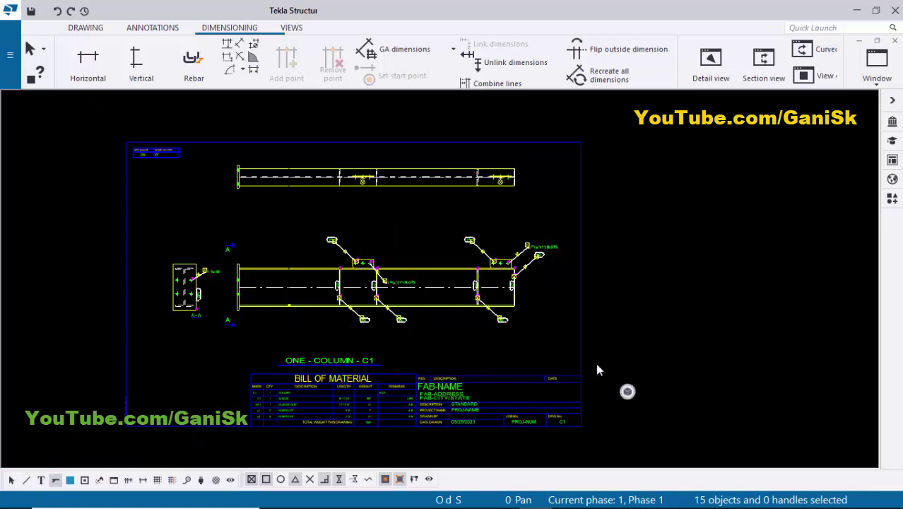
scroll(406, 309, up, 2)
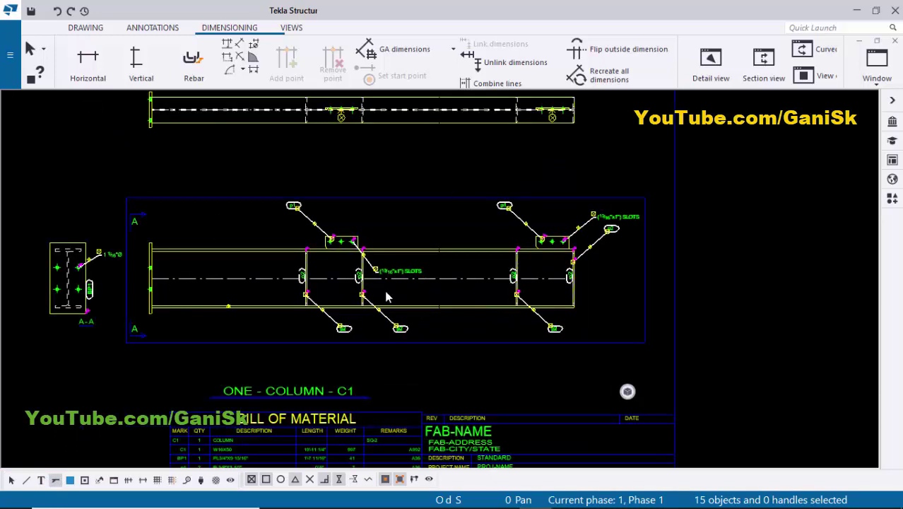
key(Delete)
scroll(378, 296, down, 2)
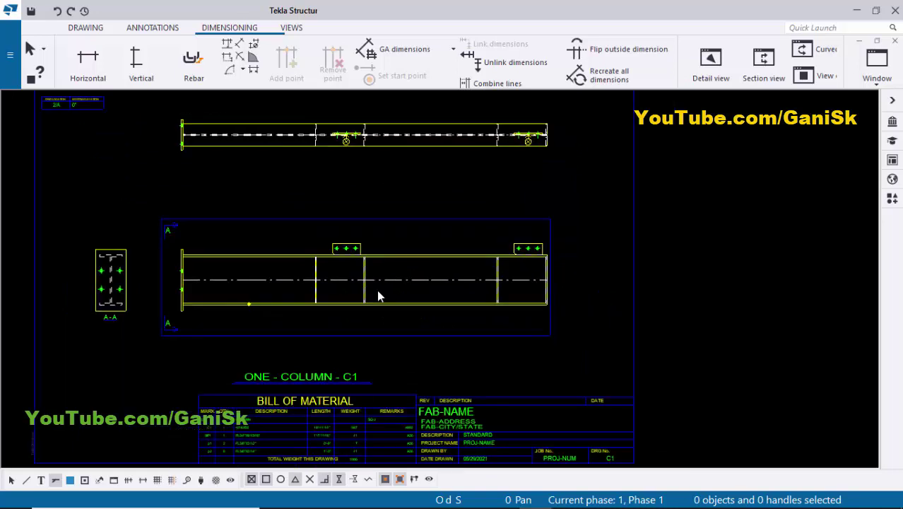
Step: Enable selection of all object types in the drawing
click(10, 481)
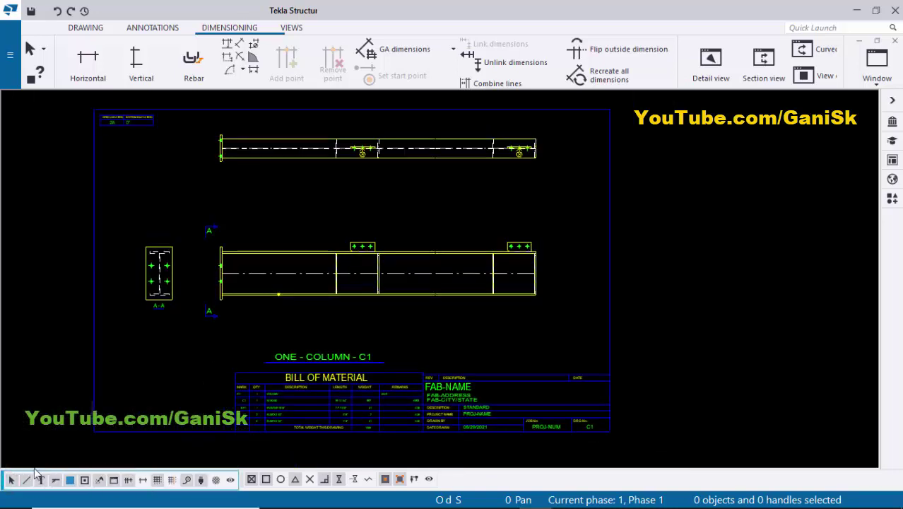
scroll(275, 327, up, 4)
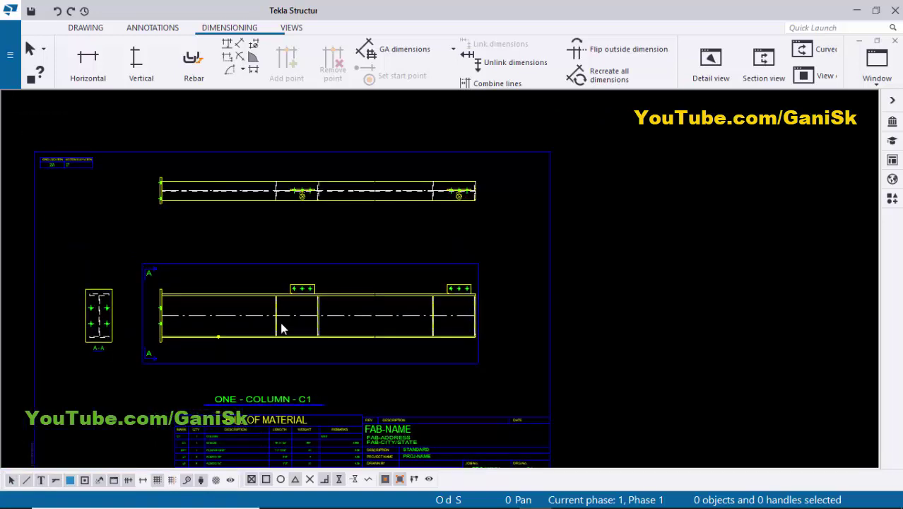
scroll(277, 320, up, 3)
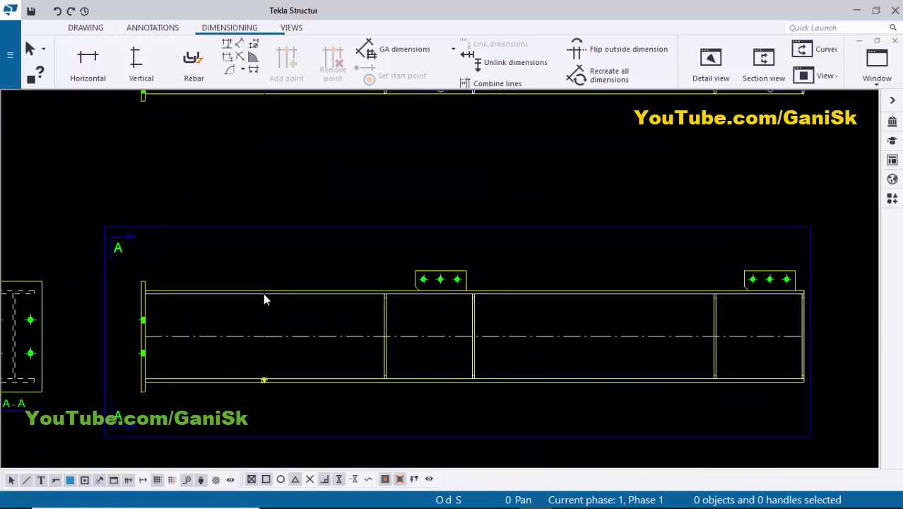
middle_drag(296, 319, 229, 282)
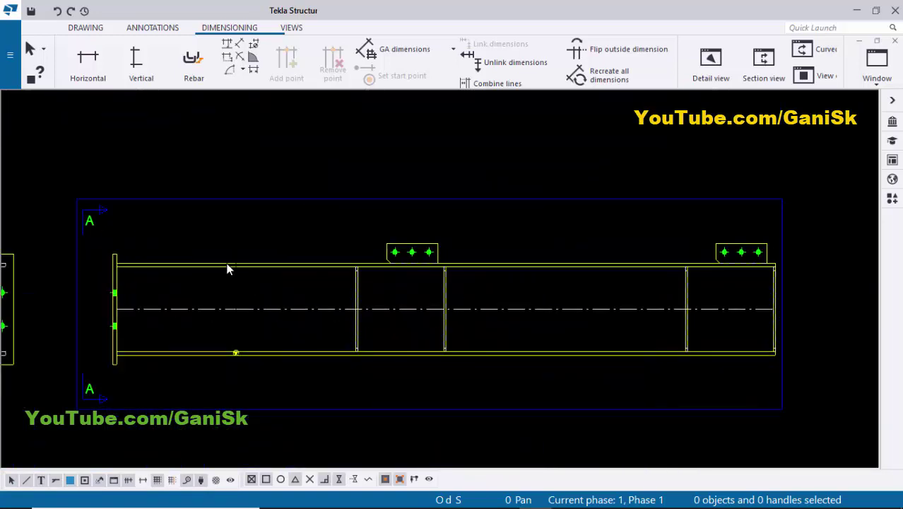
Step: Add a part mark to the column in the front view and reposition it above the upper flange
click(227, 268)
right_click(228, 266)
mouse_move(276, 342)
click(425, 341)
scroll(292, 299, up, 3)
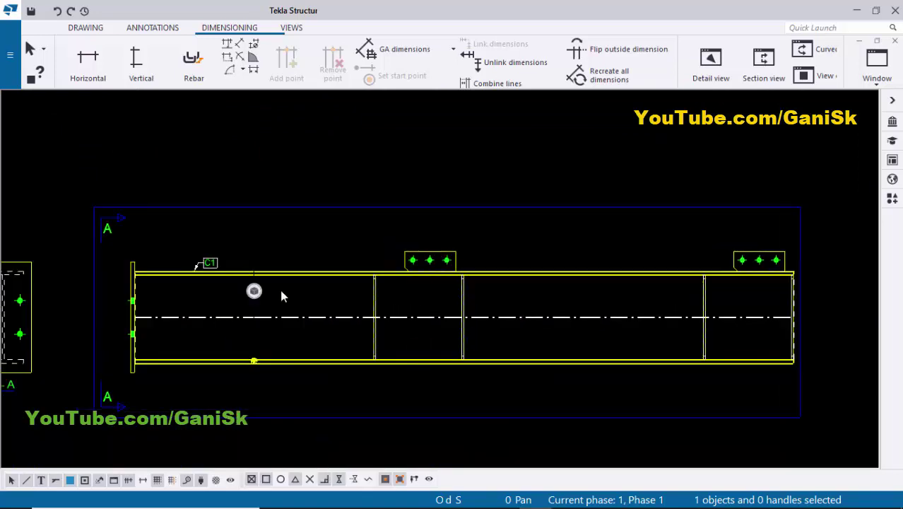
scroll(225, 269, up, 1)
click(230, 264)
drag(230, 263, 323, 260)
click(379, 230)
Step: Add a mark to the base plate using the applied mark properties and move it outside the column, beyond the plate
scroll(231, 268, down, 2)
scroll(199, 266, up, 3)
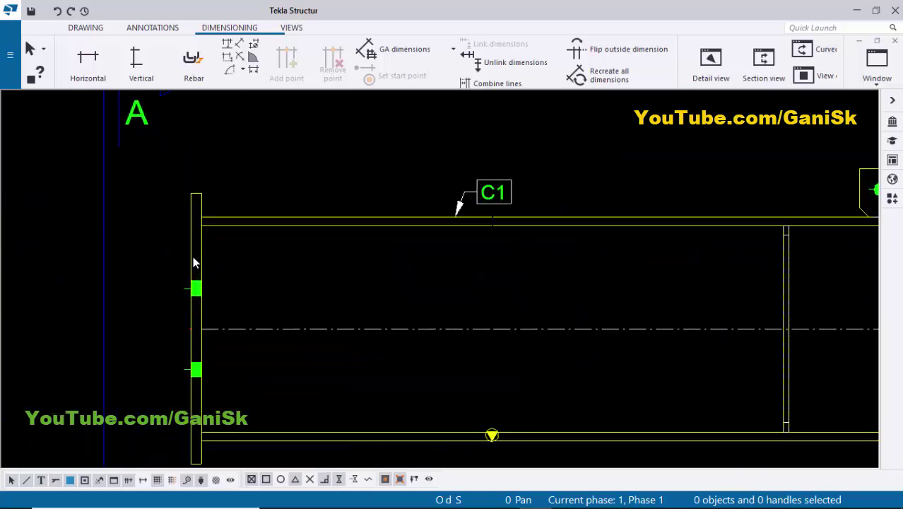
right_click(191, 256)
click(233, 332)
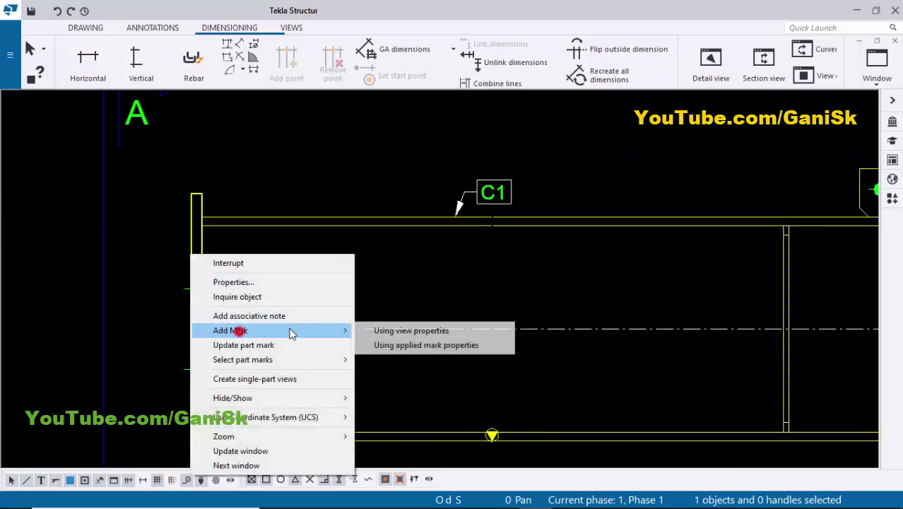
click(413, 347)
middle_drag(218, 278, 277, 278)
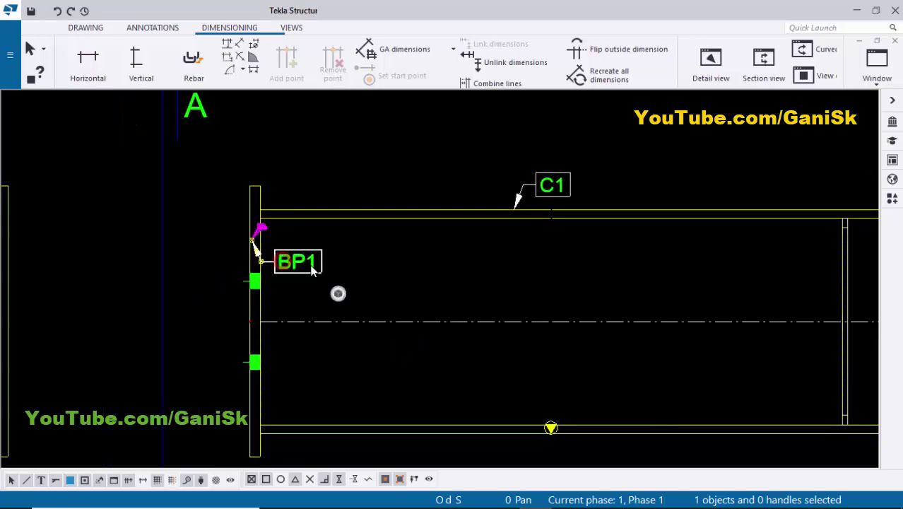
drag(303, 268, 203, 285)
Step: Turn off the column's center line in its drawing part properties and apply the change
scroll(363, 258, down, 3)
scroll(412, 284, up, 2)
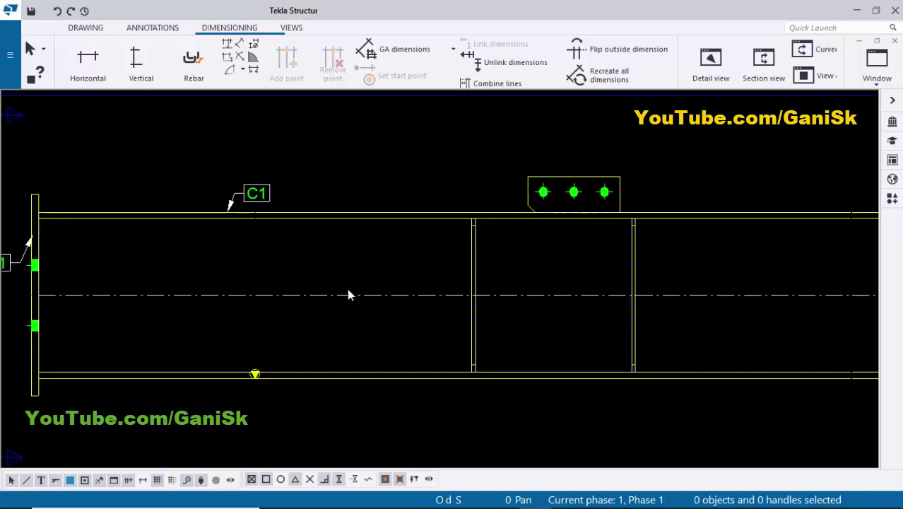
double_click(340, 296)
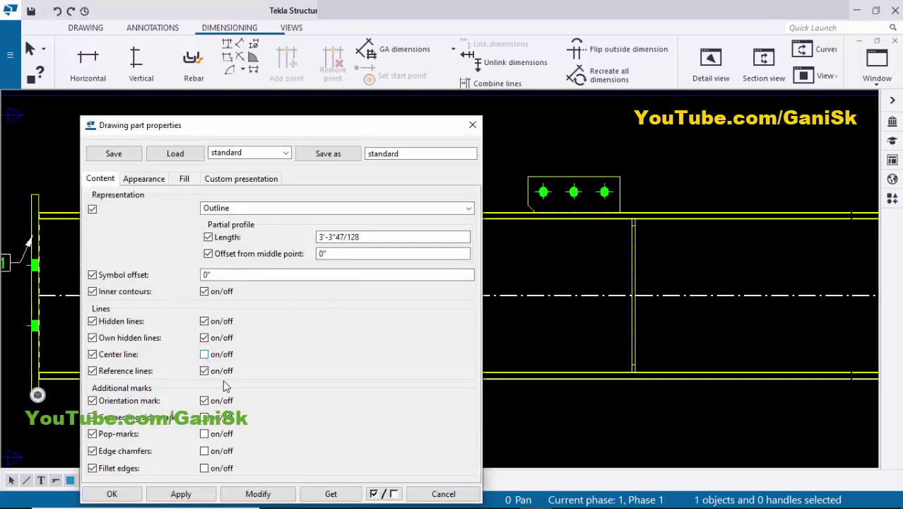
click(257, 493)
click(181, 493)
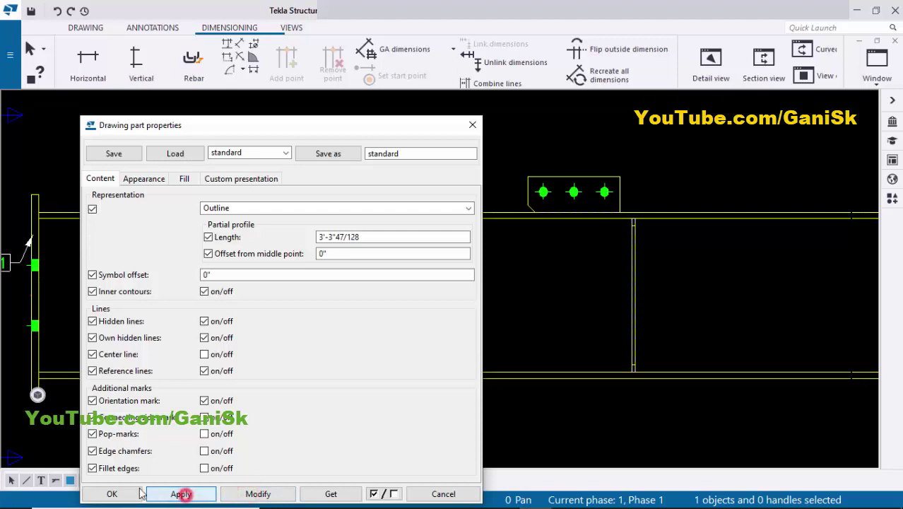
click(133, 491)
scroll(308, 305, down, 3)
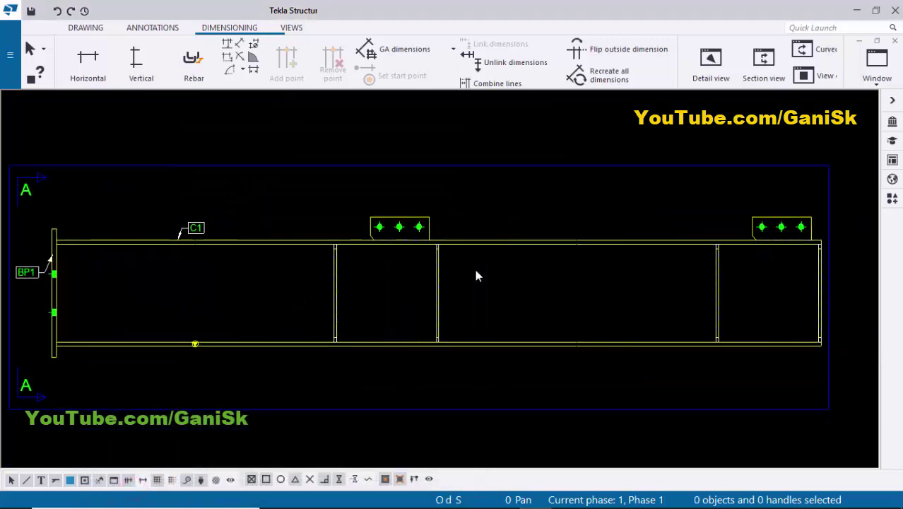
Step: Examine the stiffener plates and bolted connection plates along the column in both column views
scroll(274, 295, up, 4)
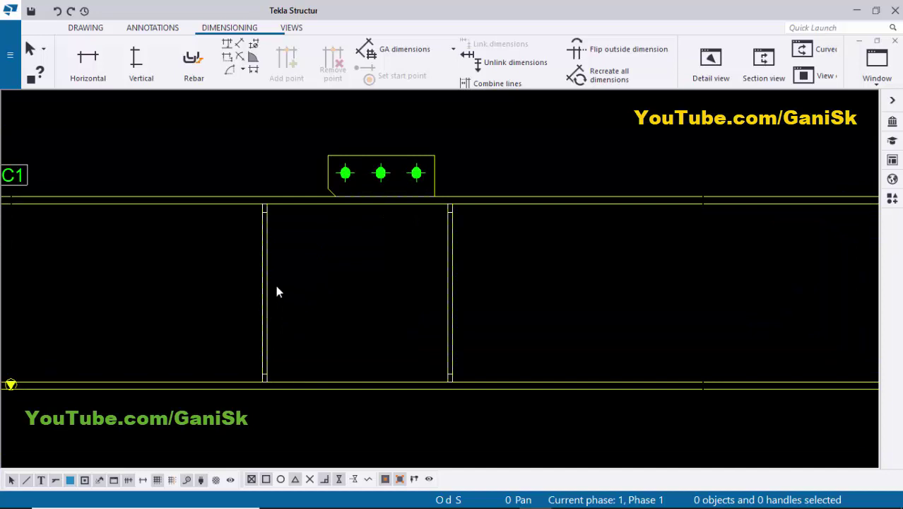
scroll(275, 297, down, 3)
scroll(276, 314, up, 3)
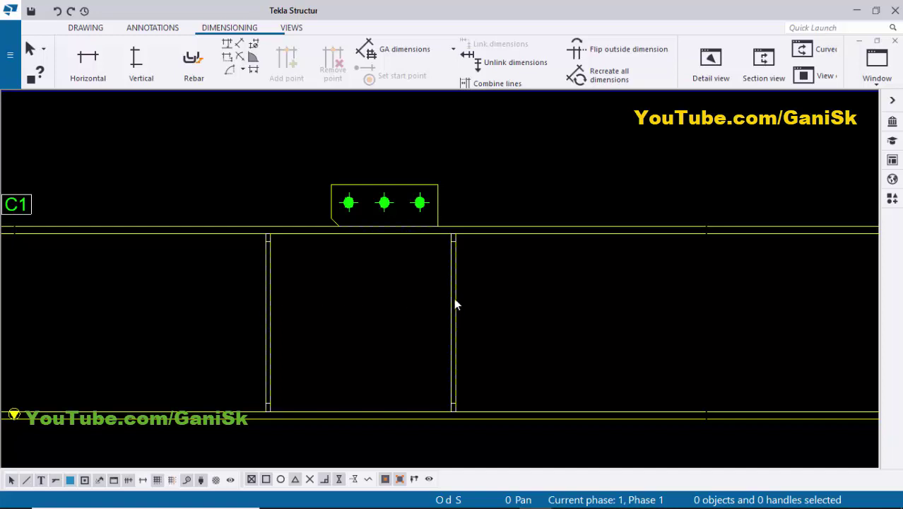
scroll(548, 318, down, 4)
middle_drag(803, 322, 519, 312)
scroll(563, 306, up, 3)
scroll(505, 300, down, 4)
middle_drag(157, 311, 301, 315)
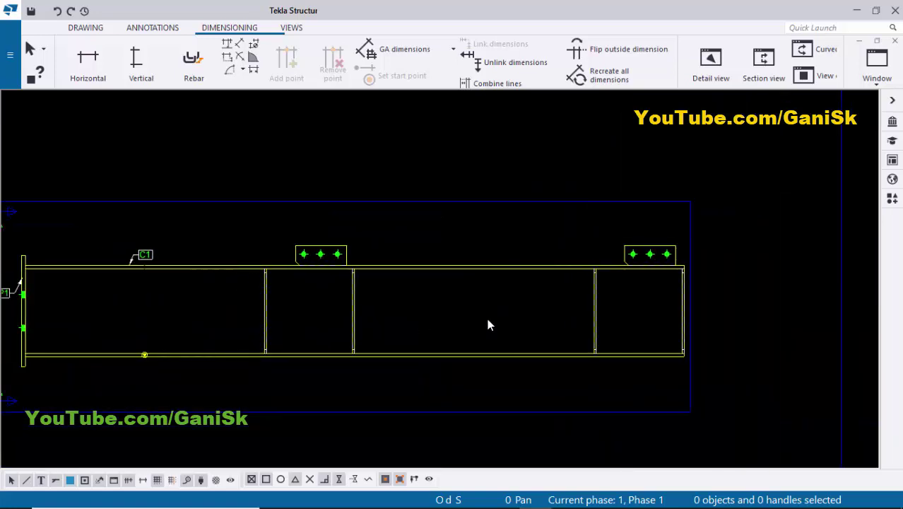
scroll(439, 301, down, 2)
scroll(340, 226, up, 2)
scroll(340, 226, up, 3)
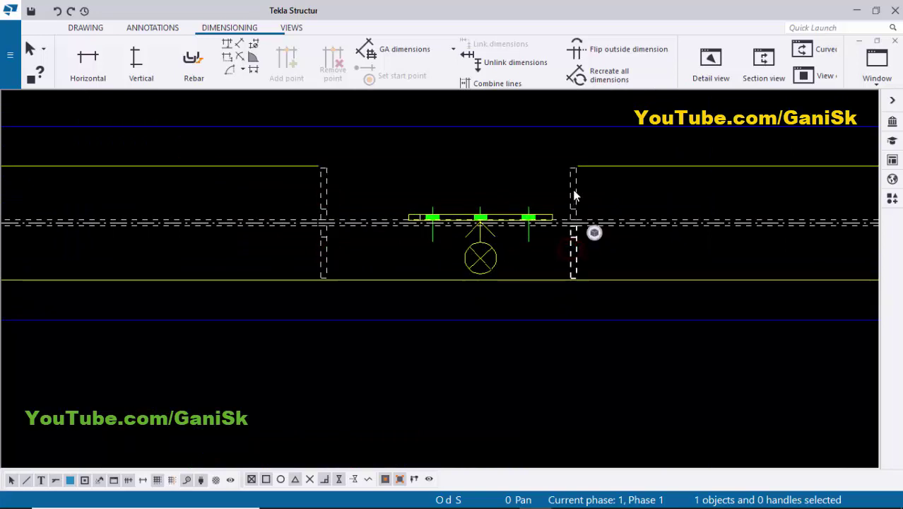
scroll(507, 256, down, 2)
scroll(580, 247, up, 4)
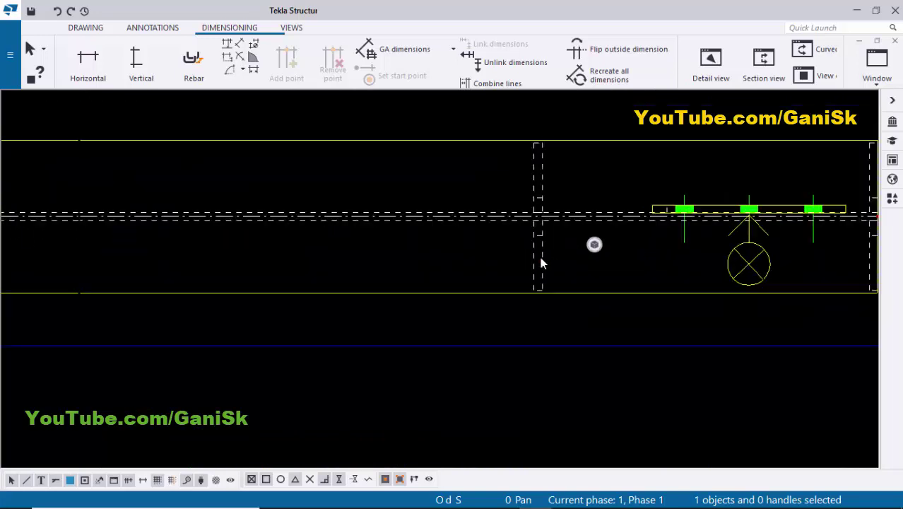
click(538, 185)
middle_drag(686, 272, 437, 272)
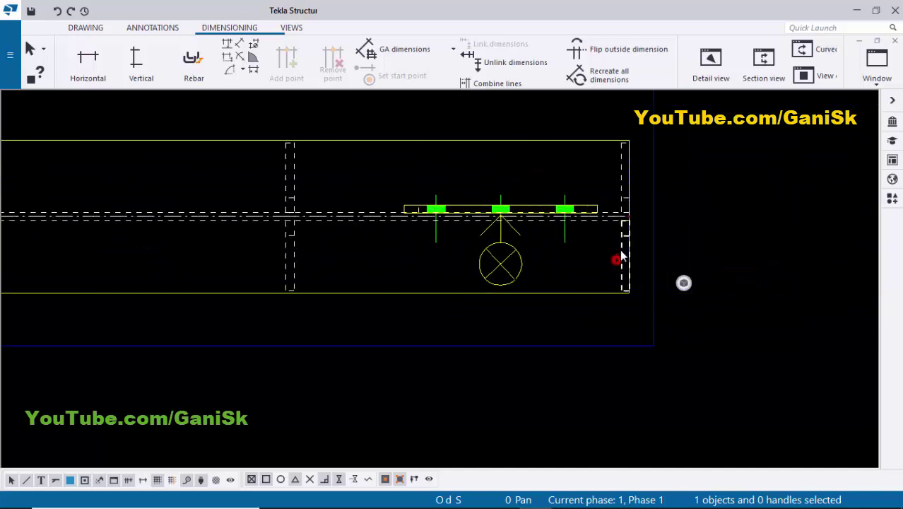
scroll(631, 187, down, 6)
scroll(440, 317, up, 3)
scroll(450, 327, down, 3)
middle_drag(451, 316, 483, 205)
Step: Add a mark to the first stiffener from the base using the applied mark properties and move it to the stiffener's mid-height
scroll(379, 338, up, 1)
scroll(444, 256, up, 5)
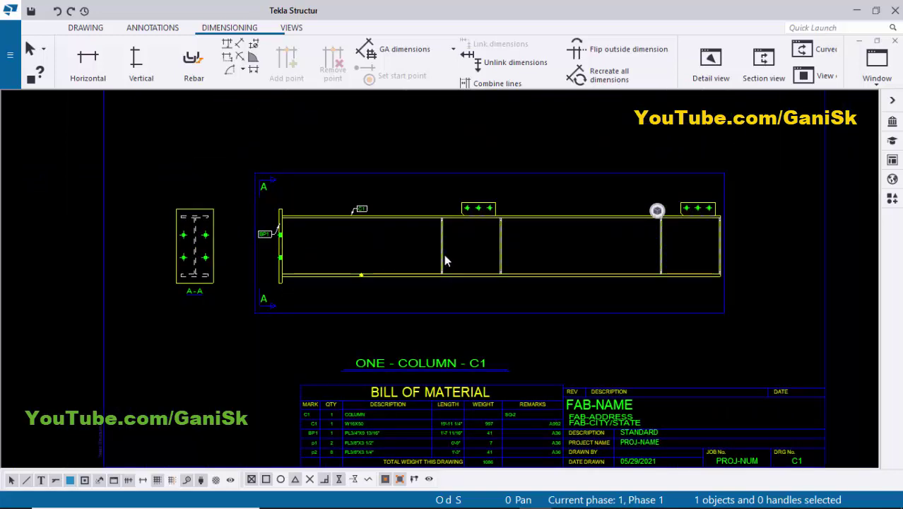
click(439, 260)
right_click(440, 263)
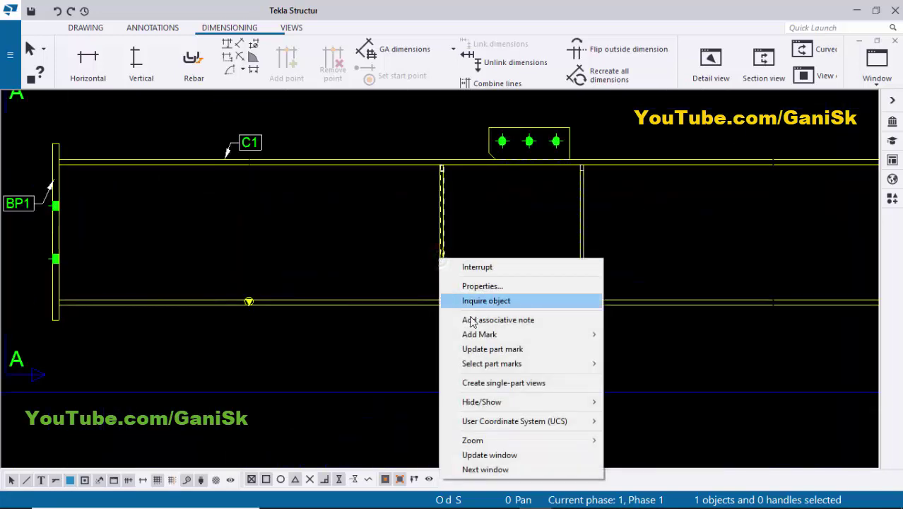
mouse_move(474, 338)
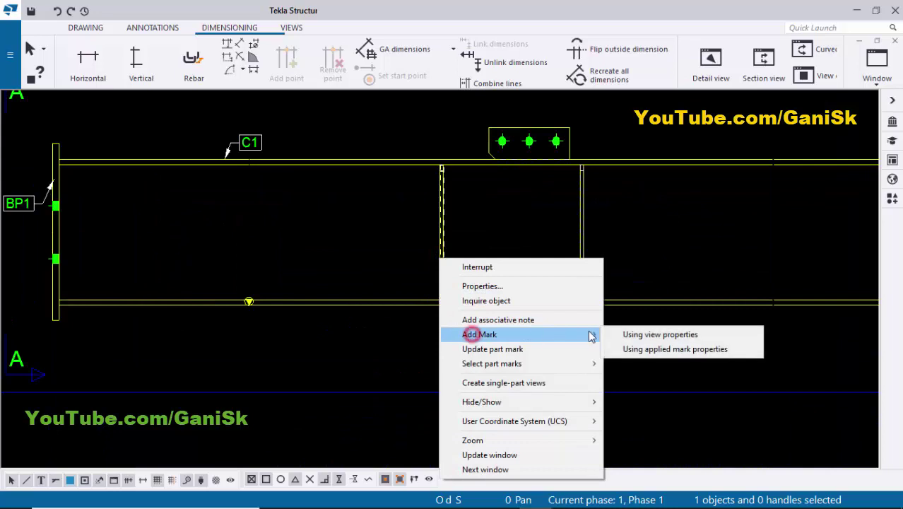
click(639, 348)
scroll(454, 182, up, 2)
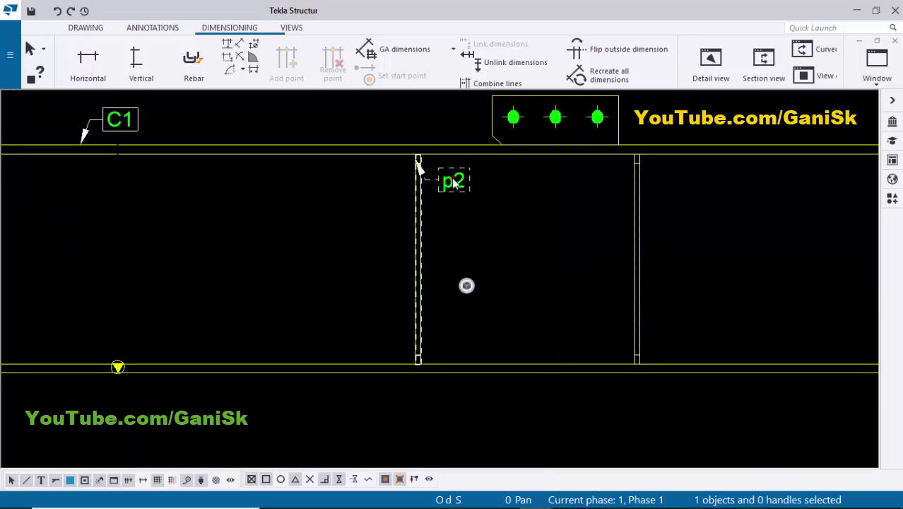
drag(447, 187, 458, 283)
click(504, 302)
Step: Examine the part marks and quantities in the bill of material, especially the stiffener's row
scroll(473, 326, down, 2)
middle_drag(453, 396, 394, 193)
scroll(315, 338, up, 1)
middle_drag(315, 338, 347, 260)
scroll(348, 261, down, 1)
scroll(265, 302, up, 3)
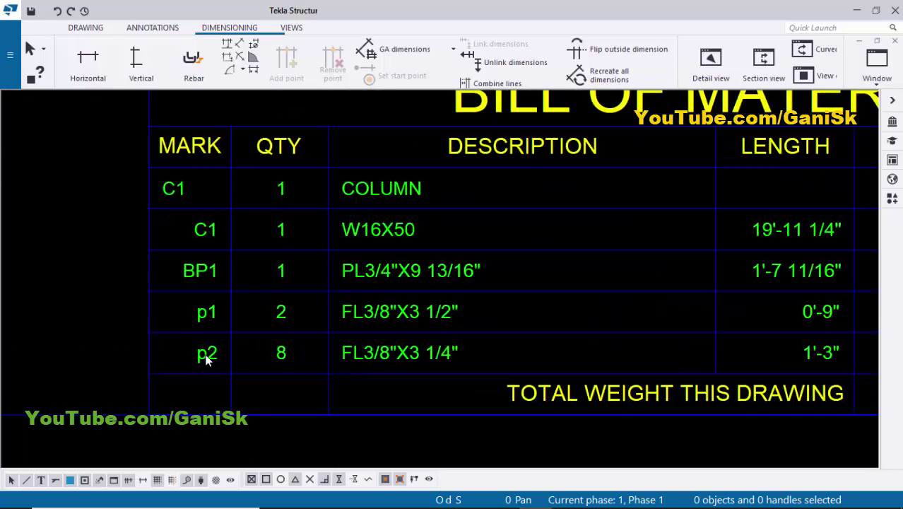
scroll(265, 364, down, 8)
scroll(400, 210, down, 1)
Step: Add the text element "(TYP)" after the part position in the p2 stiffener mark
middle_drag(415, 171, 332, 316)
scroll(342, 285, up, 3)
middle_drag(529, 312, 631, 329)
scroll(393, 311, up, 5)
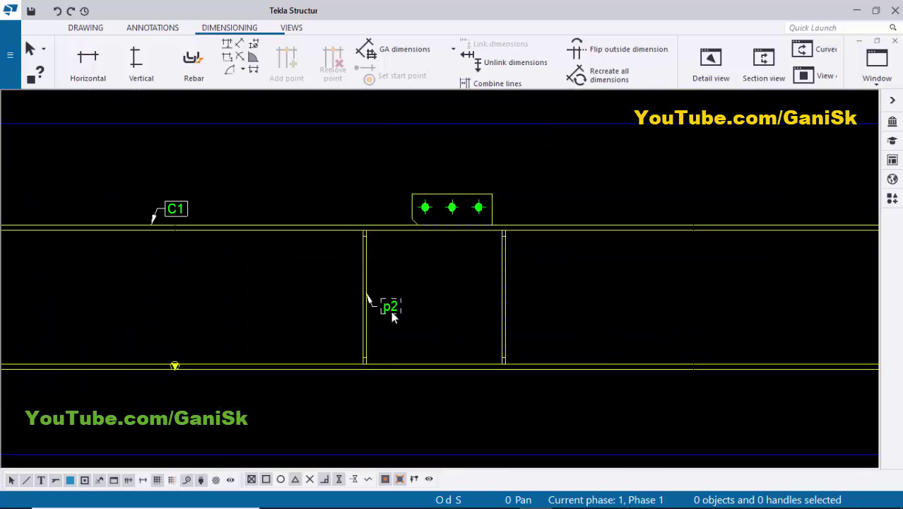
double_click(398, 311)
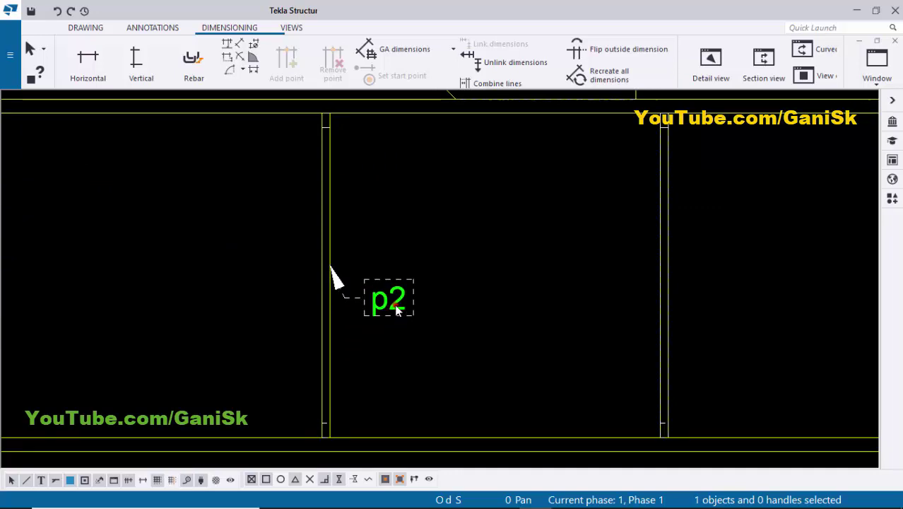
scroll(39, 303, down, 3)
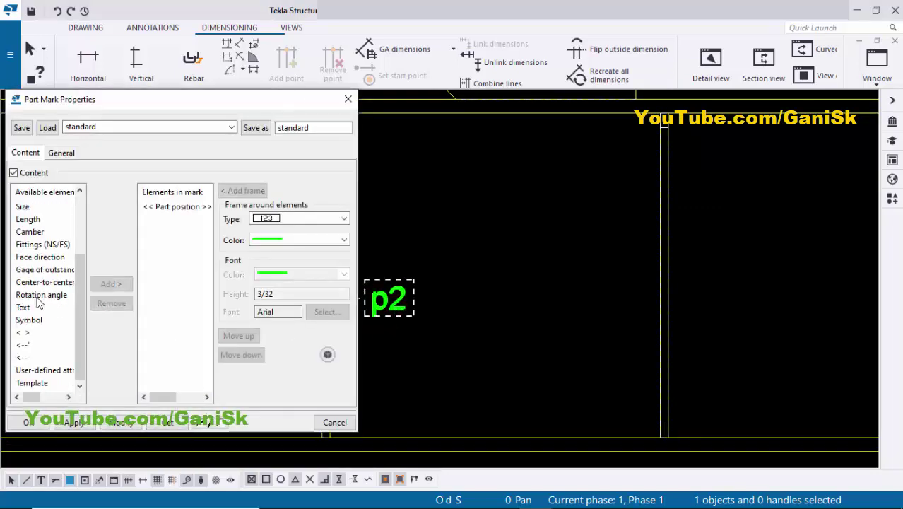
click(28, 308)
click(111, 284)
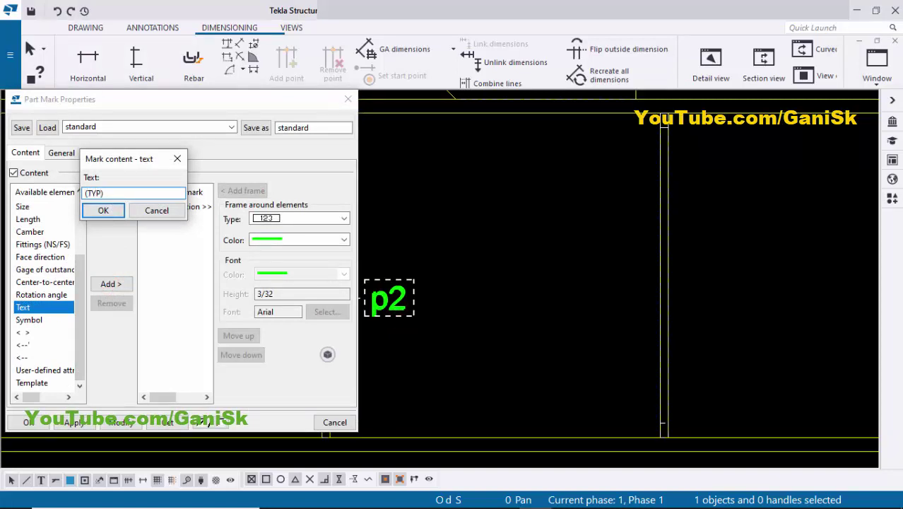
click(101, 211)
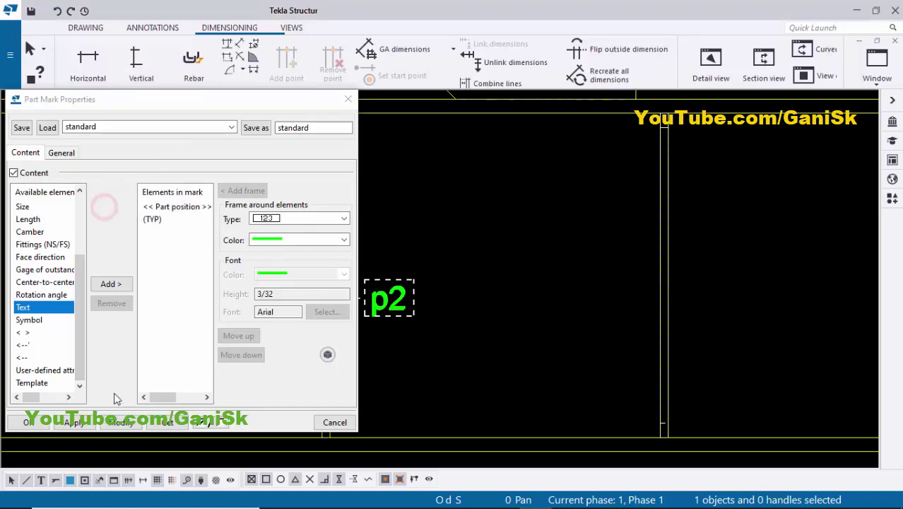
click(120, 422)
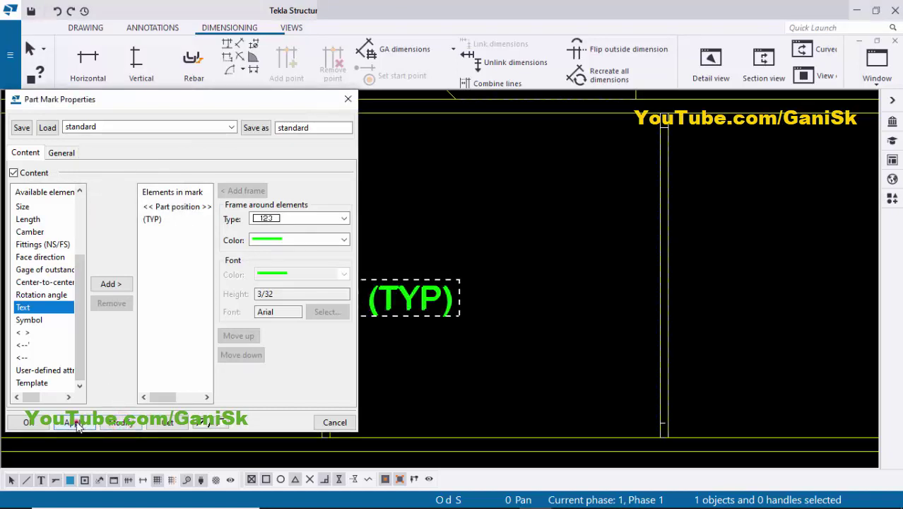
click(27, 422)
Step: Move the p2 (TYP) mark to the base plate side of its stiffener
scroll(427, 333, up, 3)
drag(377, 344, 181, 313)
click(113, 375)
middle_drag(218, 328, 280, 303)
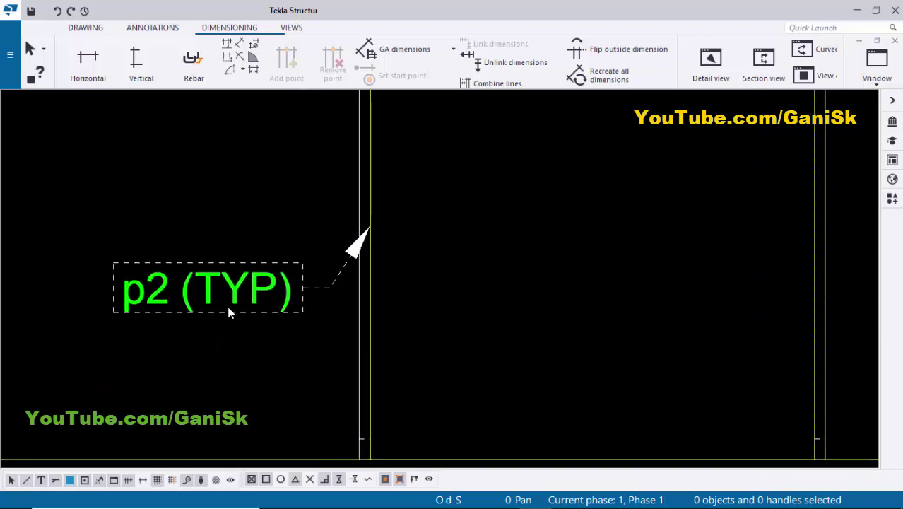
scroll(248, 300, down, 3)
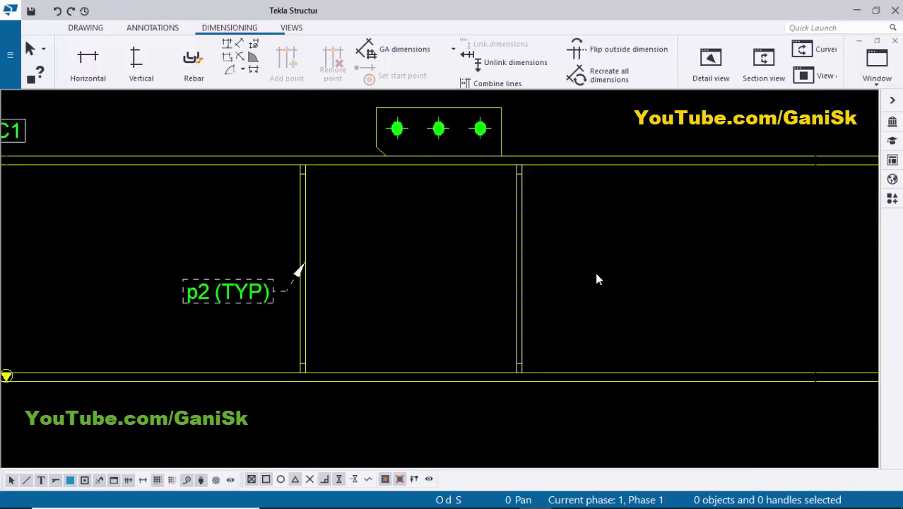
Step: Add a mark to the middle bolted connection plate using the applied mark properties and reposition it above the plate
scroll(227, 294, up, 2)
scroll(190, 304, down, 2)
scroll(316, 188, up, 2)
click(312, 206)
right_click(311, 208)
click(378, 278)
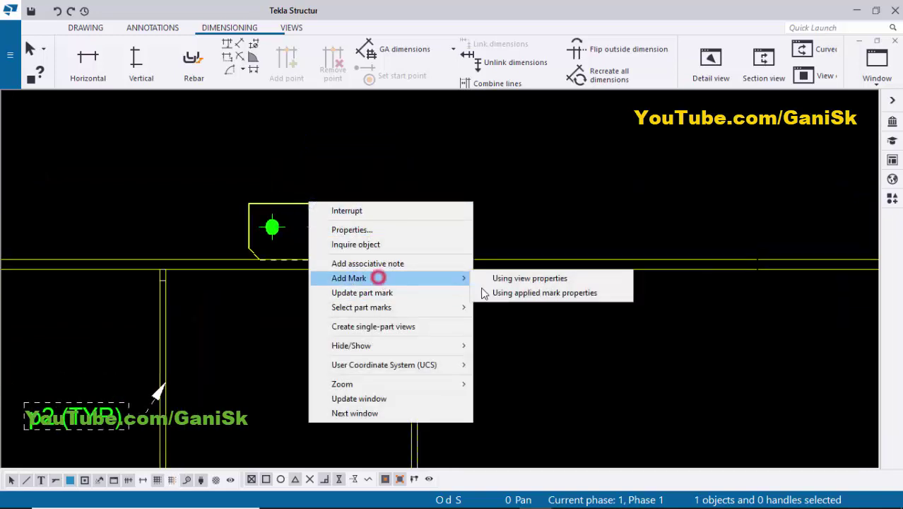
click(482, 291)
middle_drag(353, 188, 356, 225)
click(359, 223)
drag(381, 224, 396, 204)
click(459, 190)
Step: Remove the "(TYP)" text element from the middle connection plate's p1 mark
scroll(592, 257, down, 2)
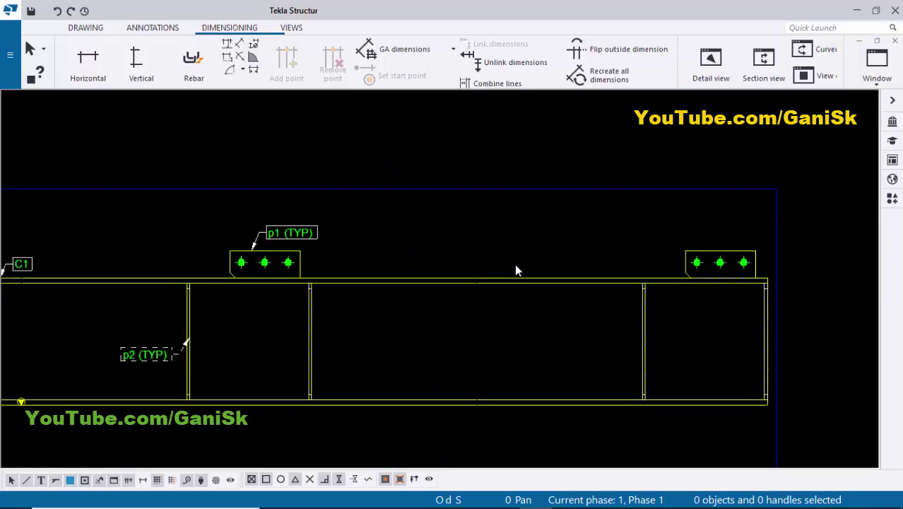
scroll(277, 258, up, 5)
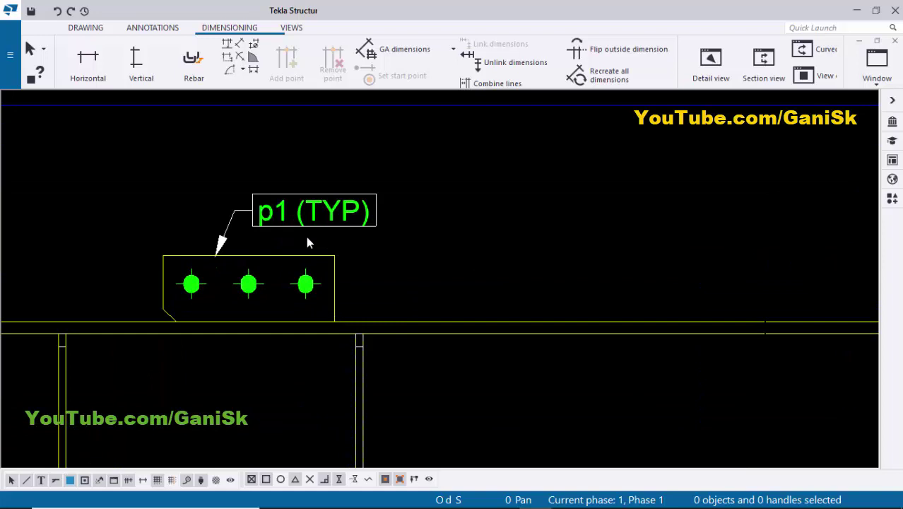
double_click(367, 224)
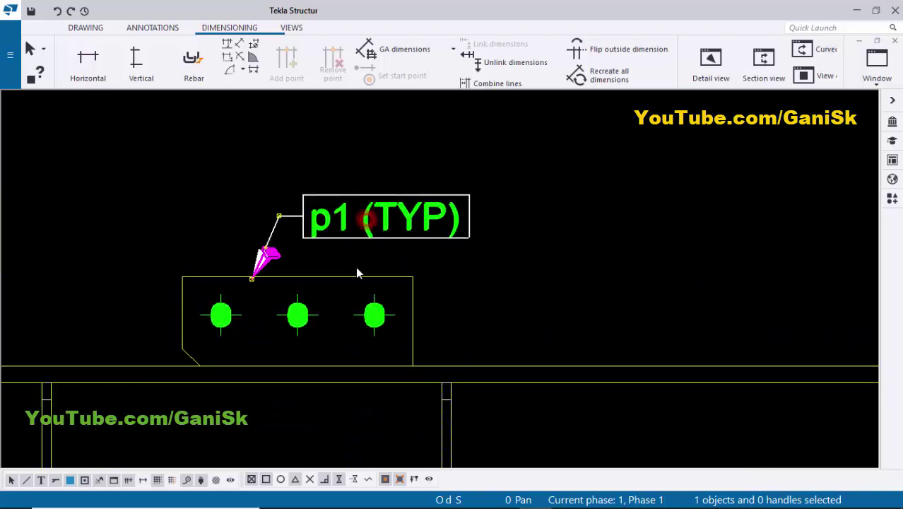
click(153, 219)
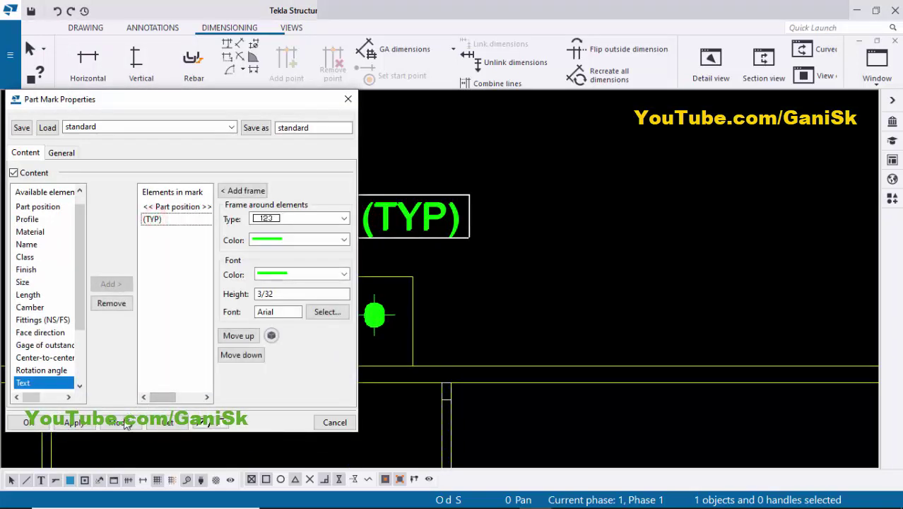
click(113, 303)
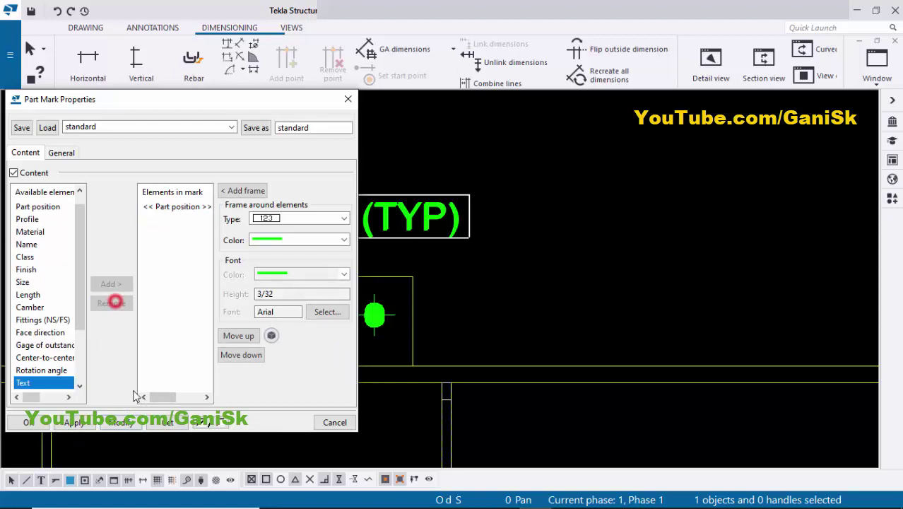
click(115, 422)
click(26, 422)
Step: Move the p1 mark closer to the middle connection plate
click(380, 220)
drag(412, 218, 361, 233)
click(445, 213)
Step: Add a mark to the connection plate at the column's far end using the applied mark properties
scroll(447, 218, down, 5)
middle_drag(808, 241, 554, 258)
scroll(554, 263, up, 3)
click(389, 282)
right_click(390, 283)
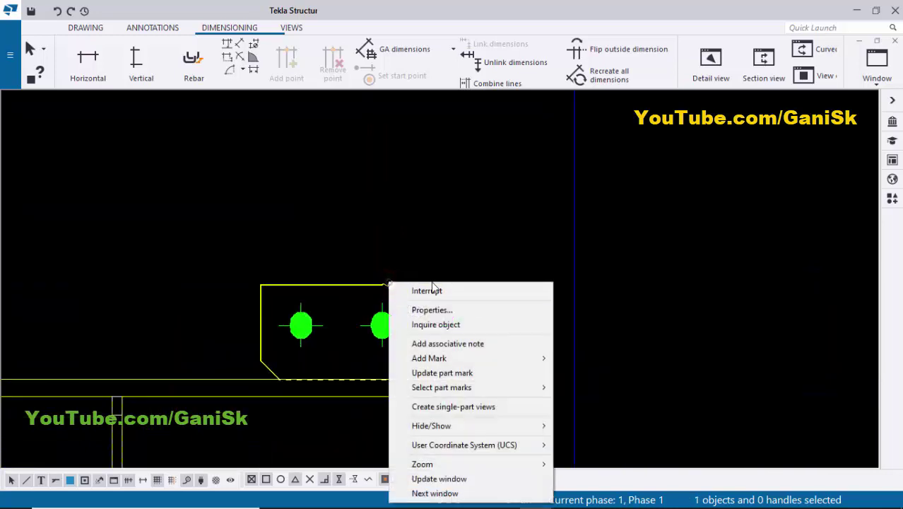
mouse_move(520, 358)
click(594, 373)
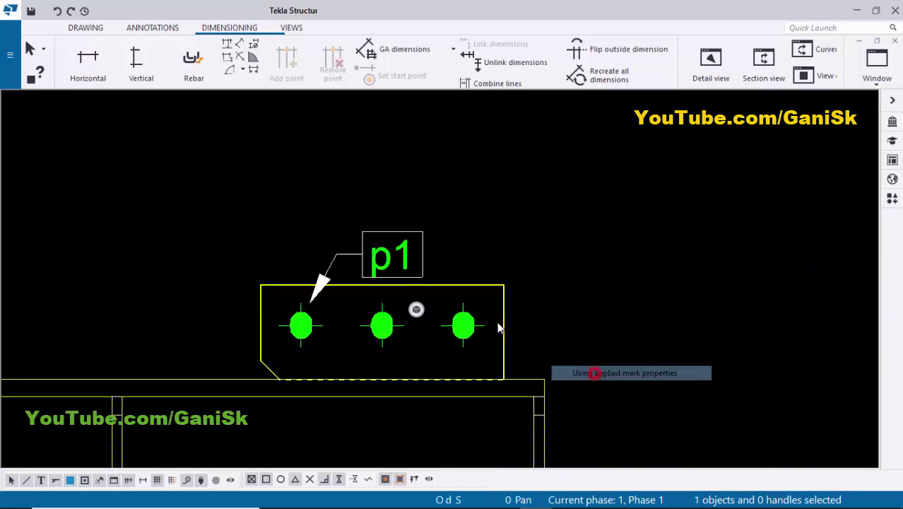
Step: Reposition the p1 mark of the far-end connection plate just above the plate
click(411, 275)
drag(408, 270, 417, 255)
click(472, 221)
scroll(250, 292, down, 5)
scroll(278, 305, down, 2)
scroll(279, 323, up, 5)
Step: Add a 3/16 weld mark pointing at the joint between the BP1 base plate and the column
click(263, 205)
click(326, 205)
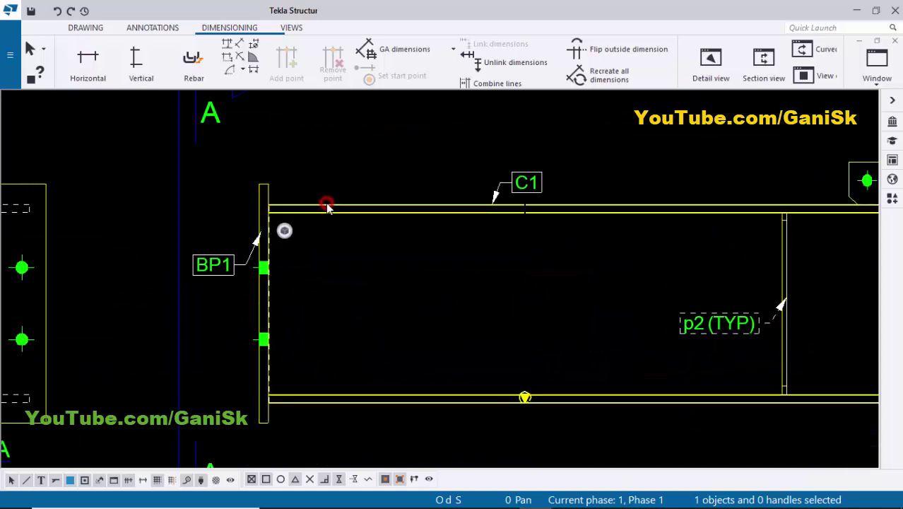
click(330, 282)
middle_drag(286, 297, 283, 263)
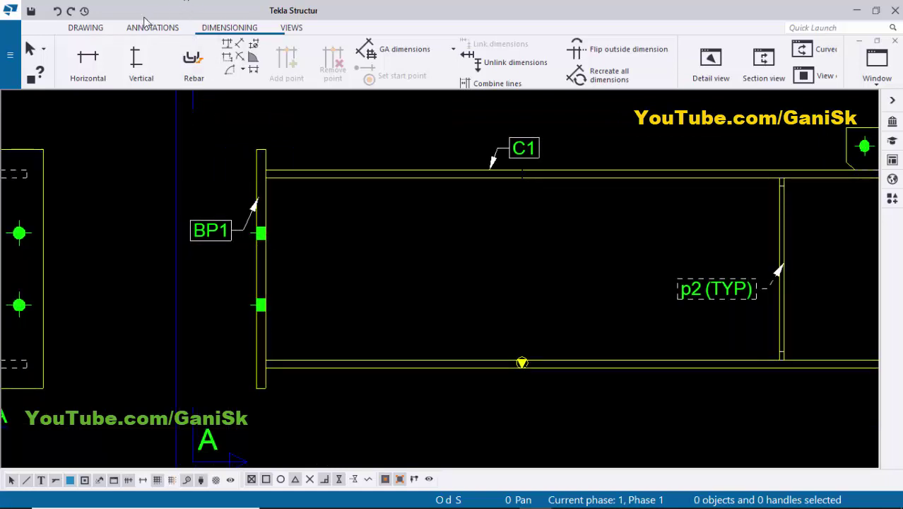
click(144, 28)
click(150, 47)
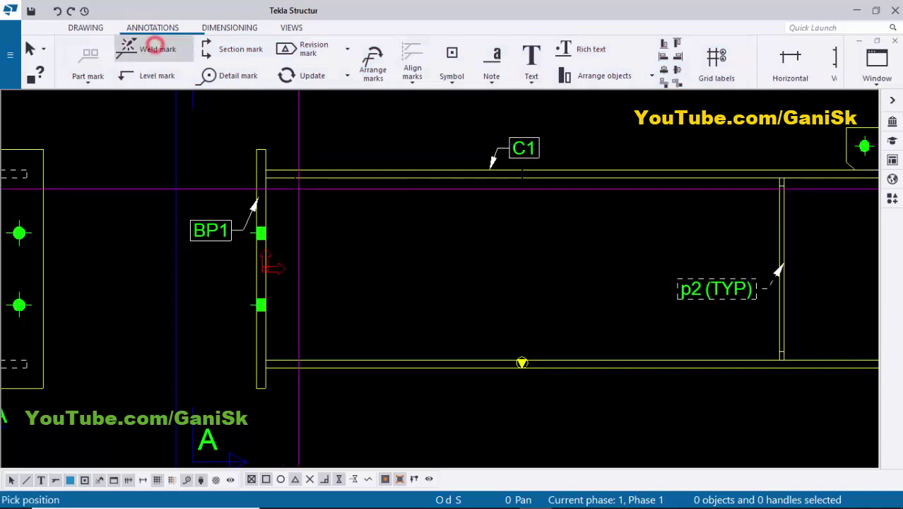
scroll(265, 187, up, 3)
scroll(265, 187, up, 3)
click(204, 209)
middle_drag(253, 272, 186, 231)
click(237, 256)
scroll(286, 263, down, 2)
key(Escape)
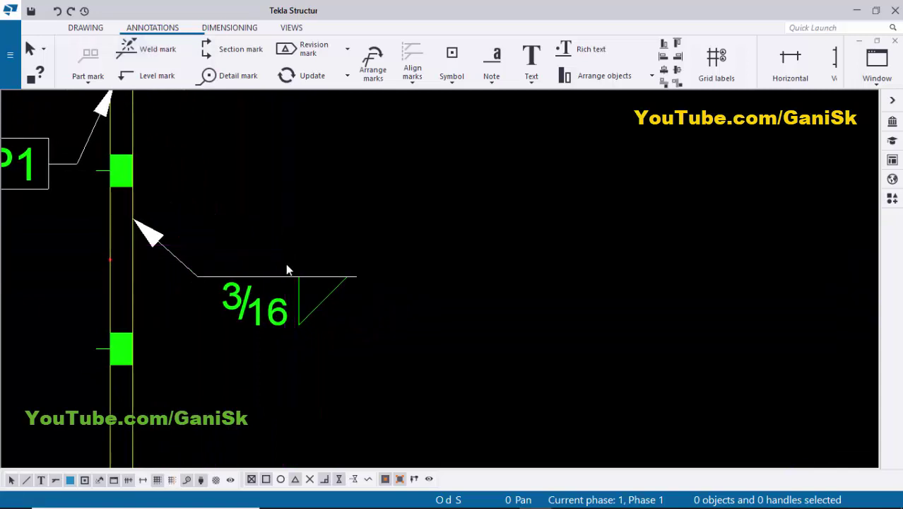
Step: Change the base plate's 3/16 weld mark to the all-around symbol and apply the change
scroll(286, 264, down, 5)
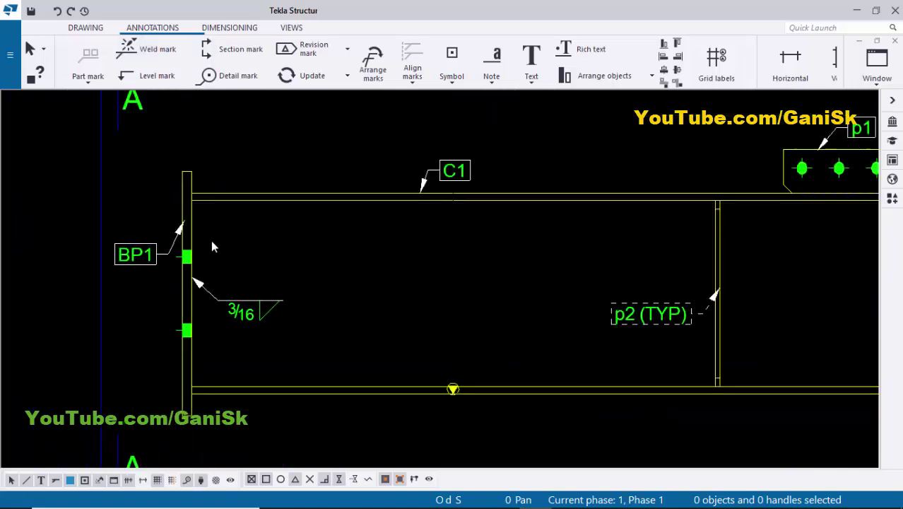
scroll(236, 254, down, 2)
scroll(183, 248, up, 3)
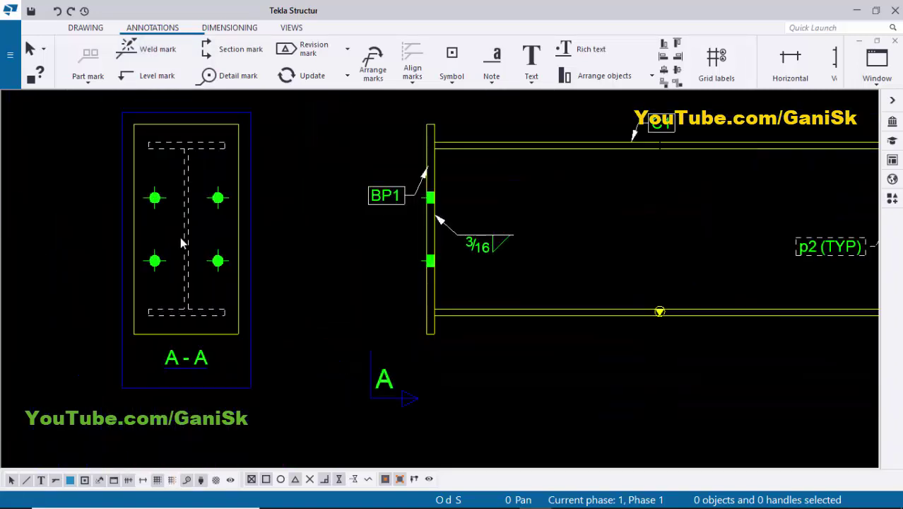
middle_drag(208, 184, 201, 222)
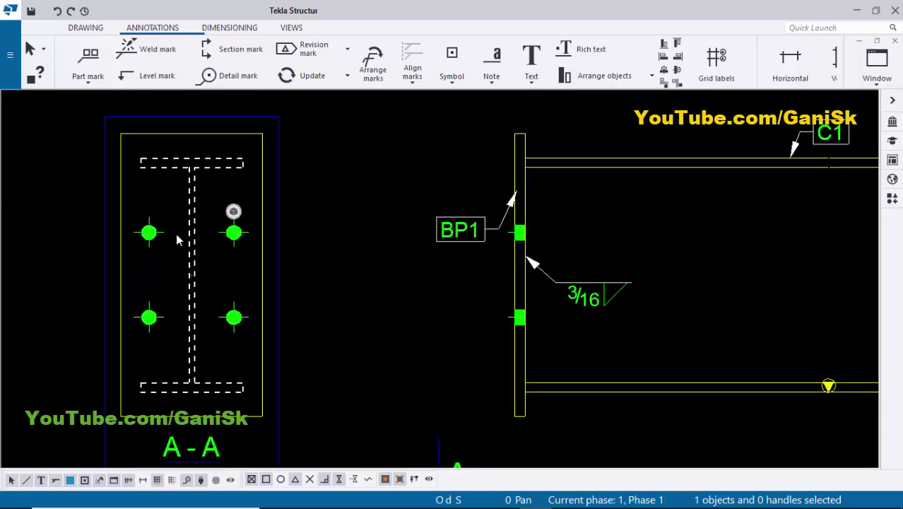
scroll(348, 228, down, 2)
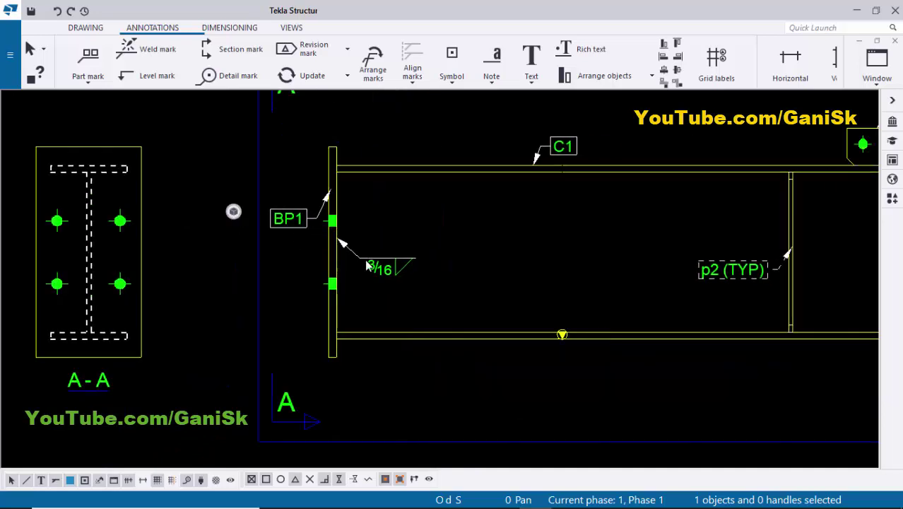
scroll(383, 261, up, 3)
double_click(380, 272)
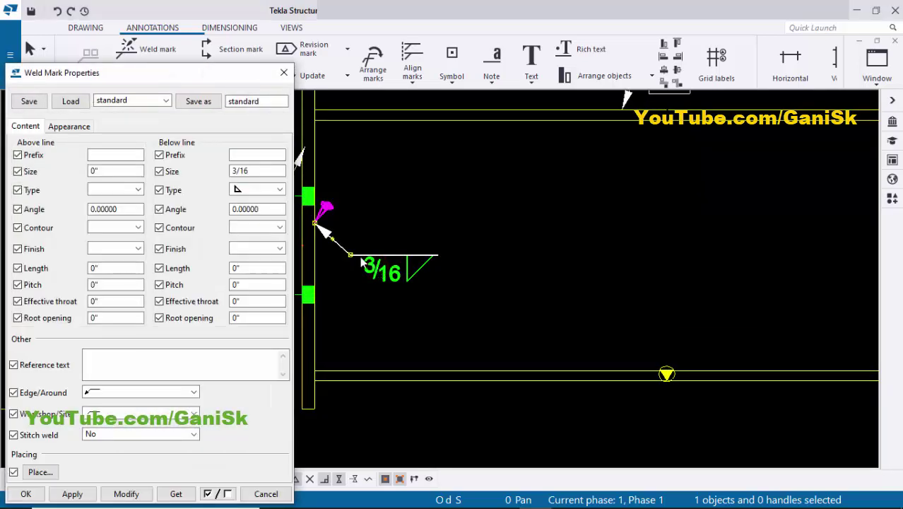
click(141, 392)
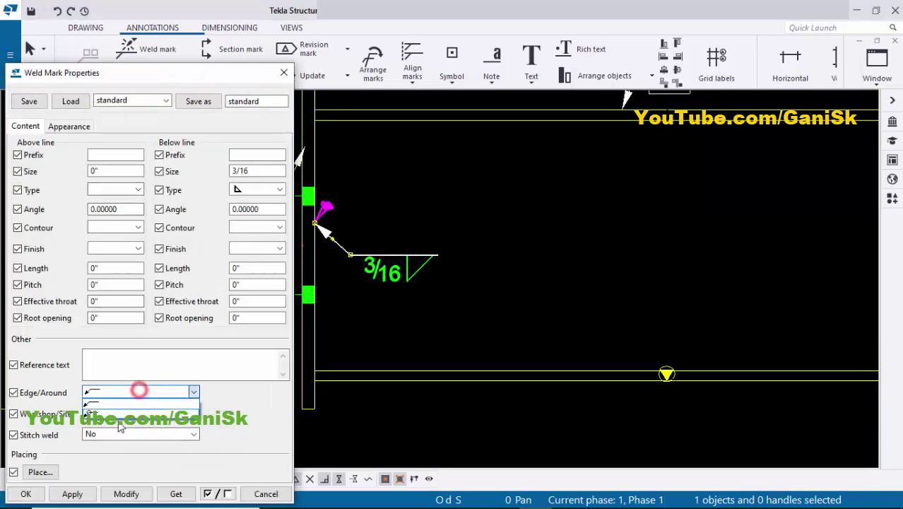
click(96, 413)
click(126, 493)
scroll(359, 272, up, 2)
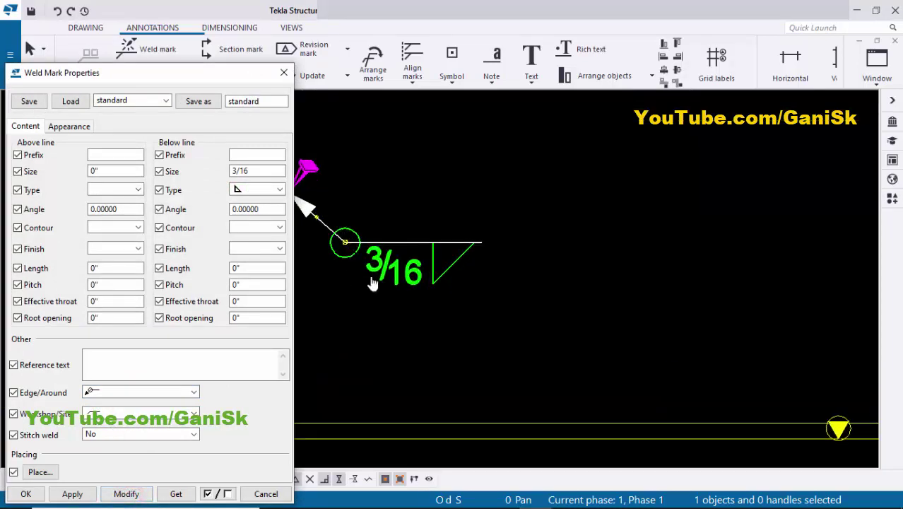
middle_drag(352, 279, 446, 282)
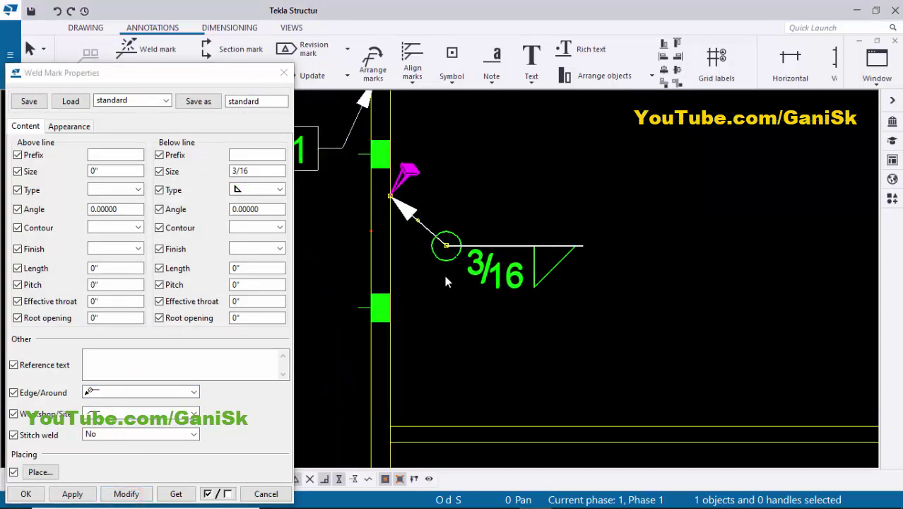
double_click(254, 171)
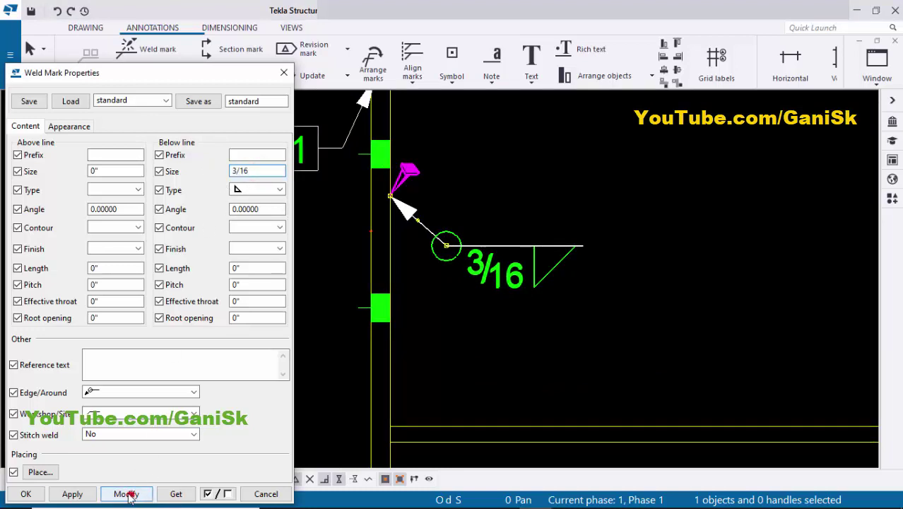
click(26, 494)
click(446, 353)
Step: Begin a section view with its cut plane along the edge of the p2-marked stiffener, from the upper to the lower flange
scroll(396, 334, down, 2)
scroll(391, 333, up, 3)
scroll(373, 313, down, 7)
scroll(615, 285, down, 1)
middle_drag(666, 289, 467, 293)
scroll(460, 296, up, 8)
click(387, 347)
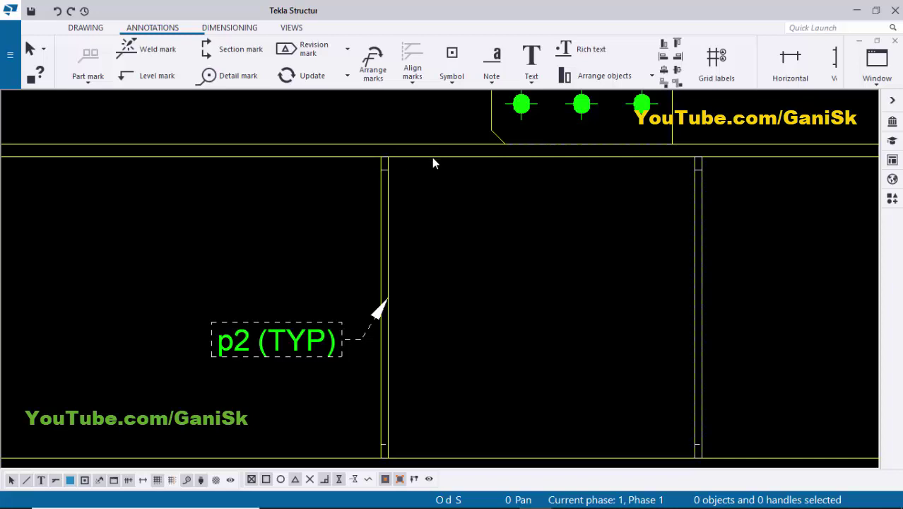
scroll(424, 212, down, 2)
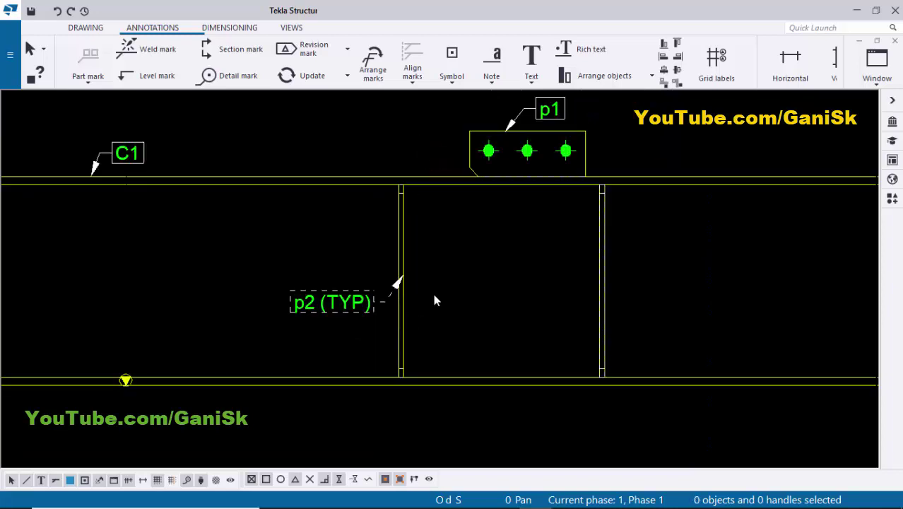
click(292, 28)
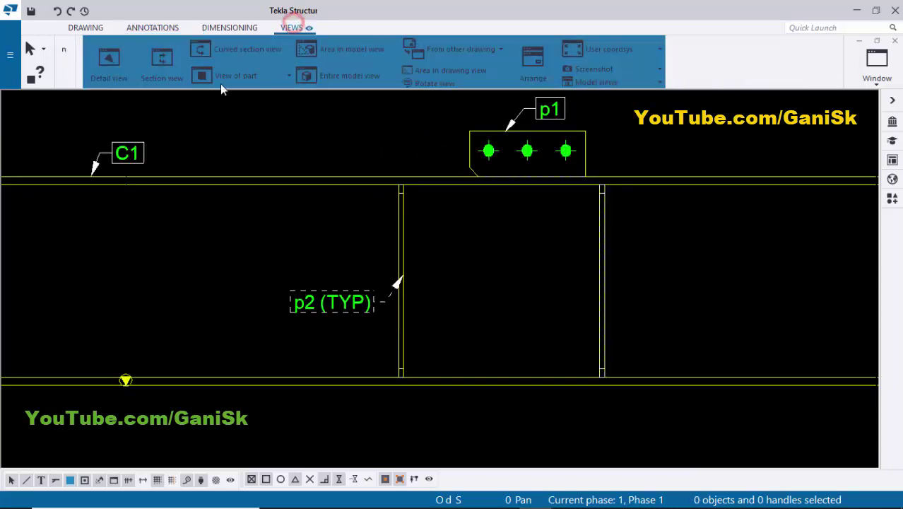
click(141, 61)
scroll(409, 193, up, 4)
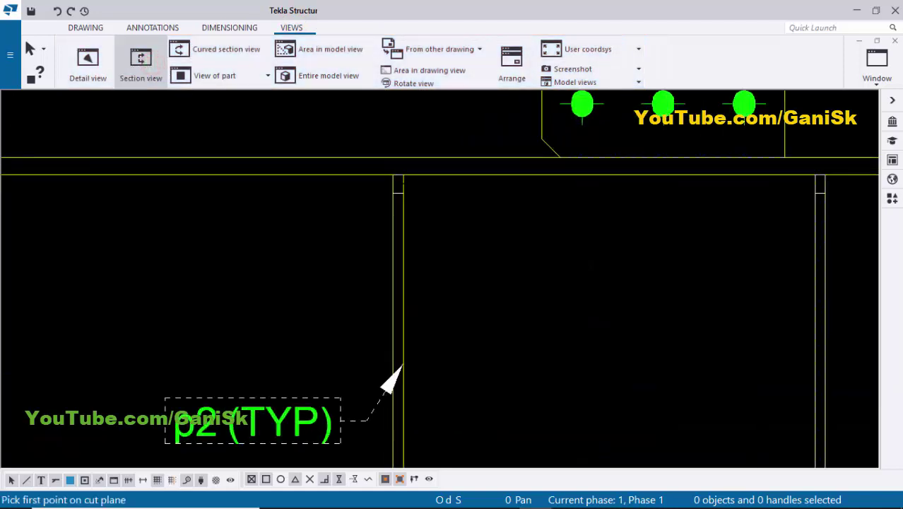
click(383, 166)
scroll(383, 166, down, 3)
scroll(362, 335, up, 4)
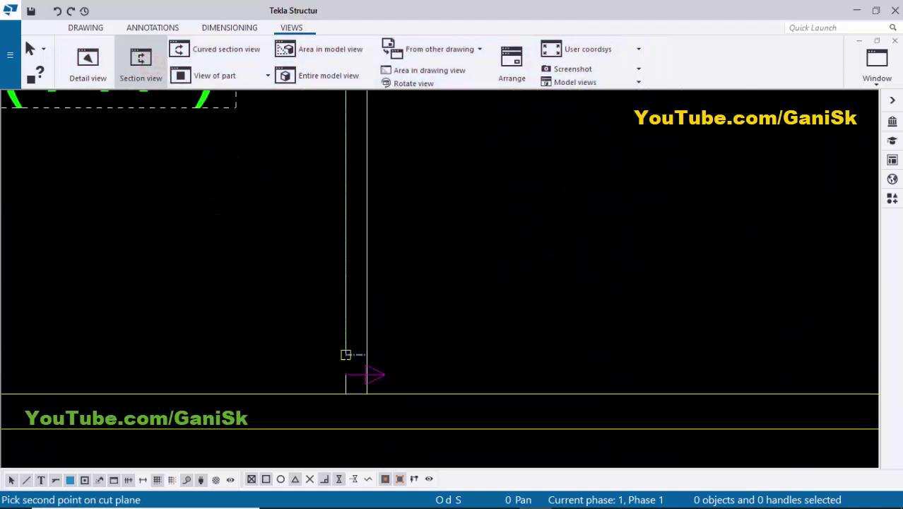
click(346, 393)
Step: Define the section's cut box around the p2 stiffener and place section view B-B below the column
scroll(346, 393, down, 4)
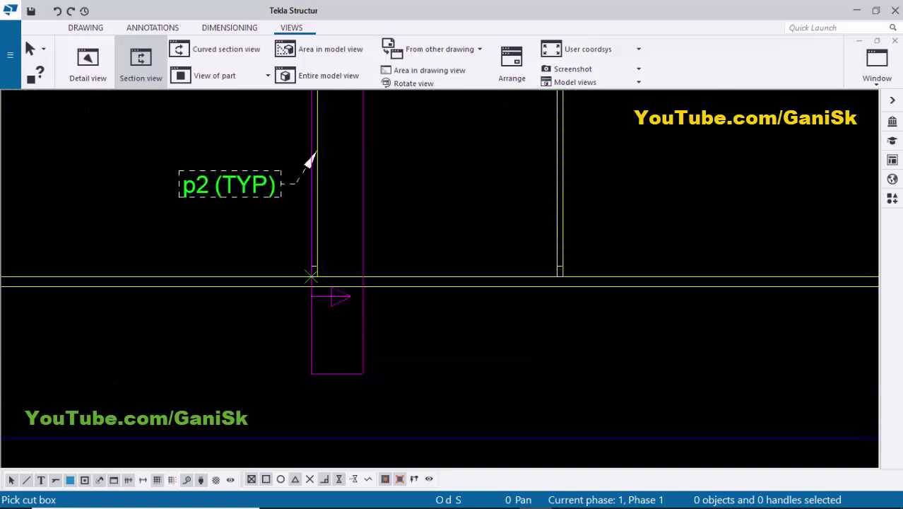
scroll(311, 276, down, 3)
middle_drag(365, 316, 397, 399)
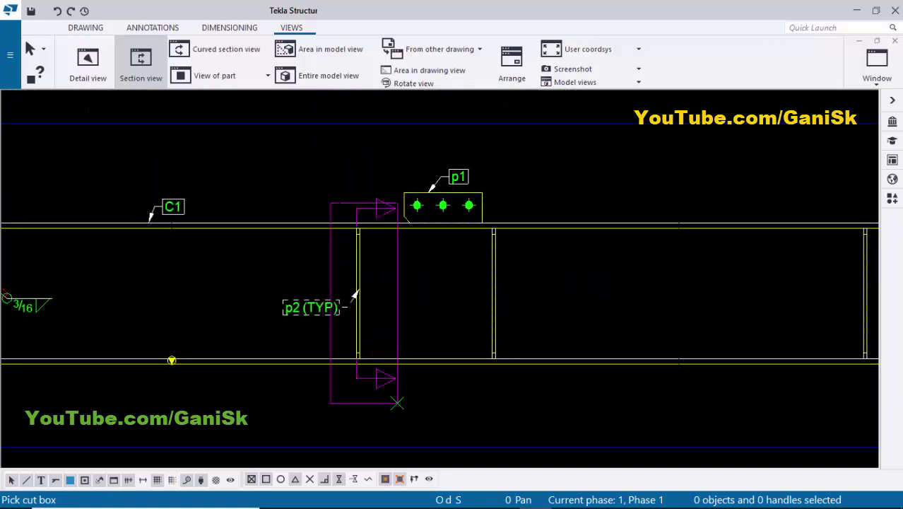
click(334, 207)
scroll(345, 234, down, 3)
middle_drag(364, 339, 367, 236)
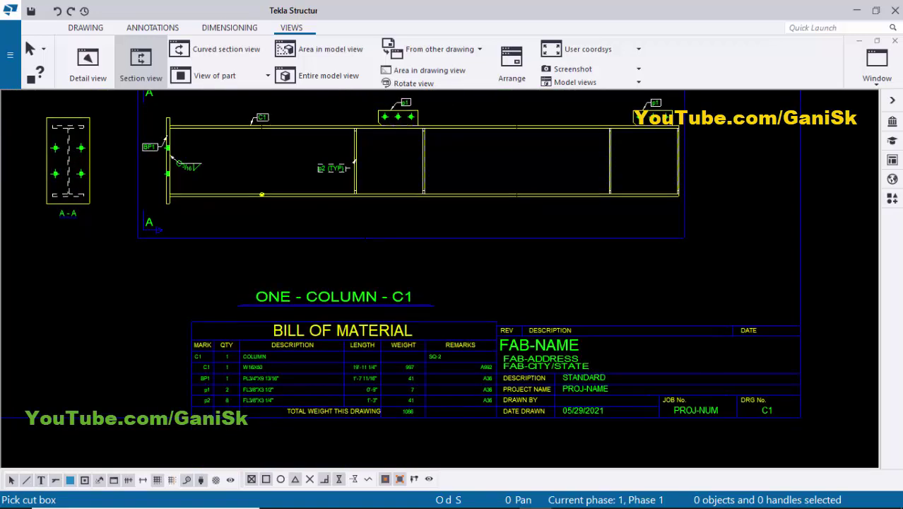
middle_drag(94, 329, 205, 309)
click(338, 264)
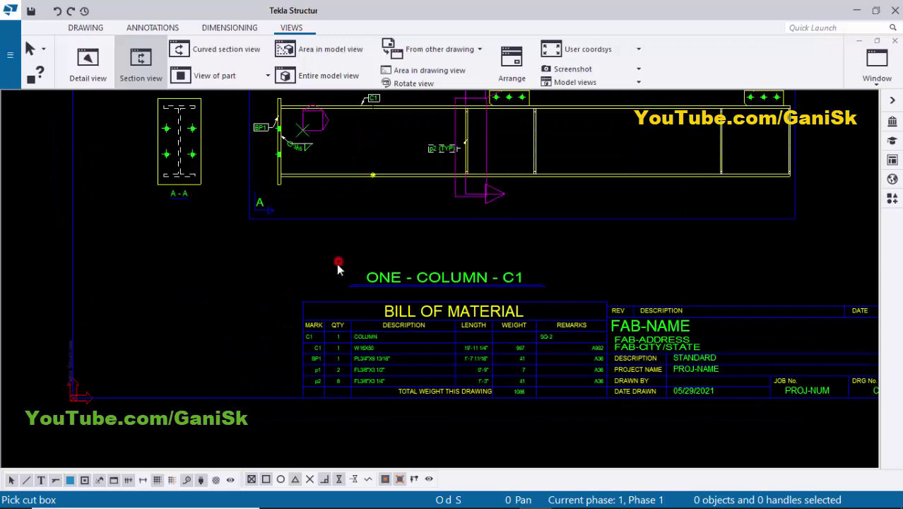
click(296, 295)
Step: Shift the column's top view slightly upward and move the front view up closer to it
click(554, 229)
scroll(560, 245, down, 2)
middle_drag(566, 247, 416, 354)
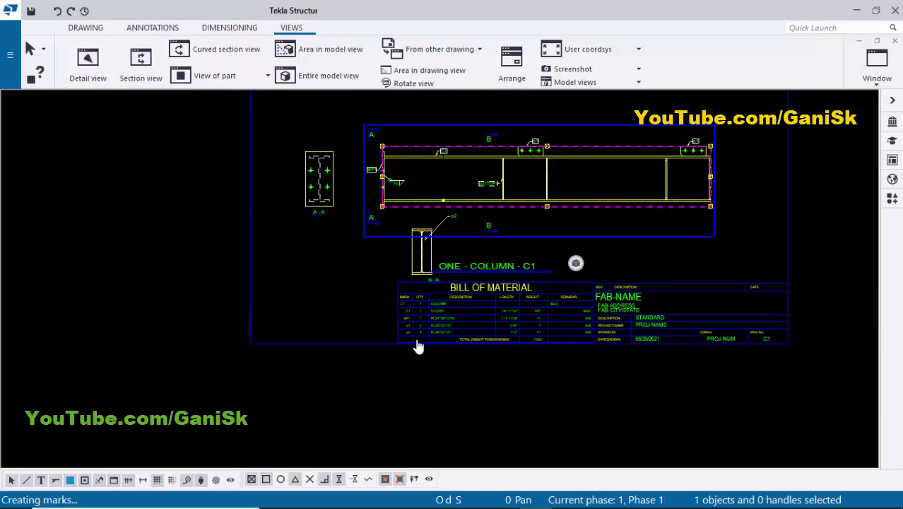
scroll(441, 244, up, 5)
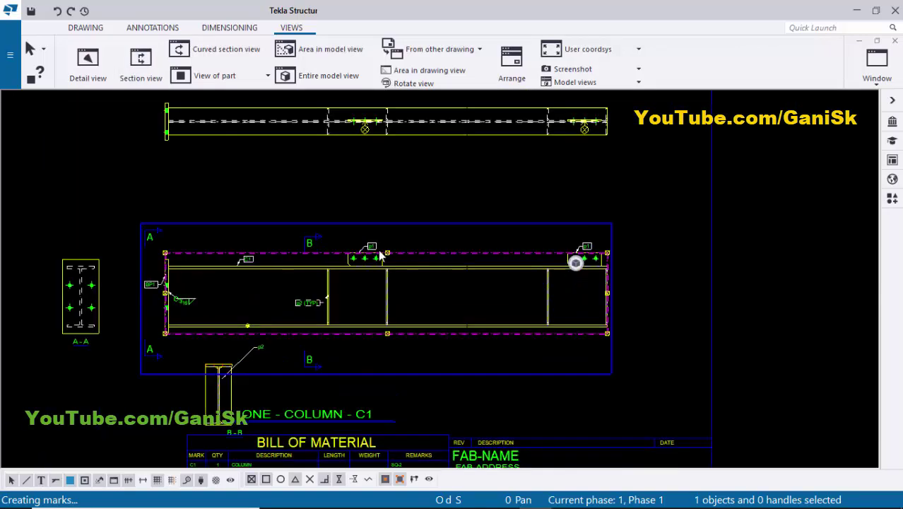
click(441, 243)
click(420, 196)
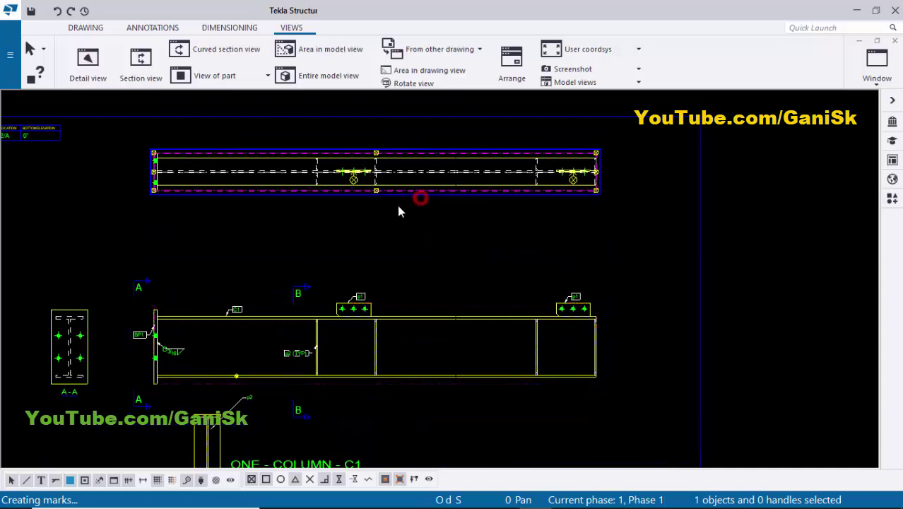
scroll(406, 244, up, 3)
click(389, 243)
scroll(393, 299, down, 2)
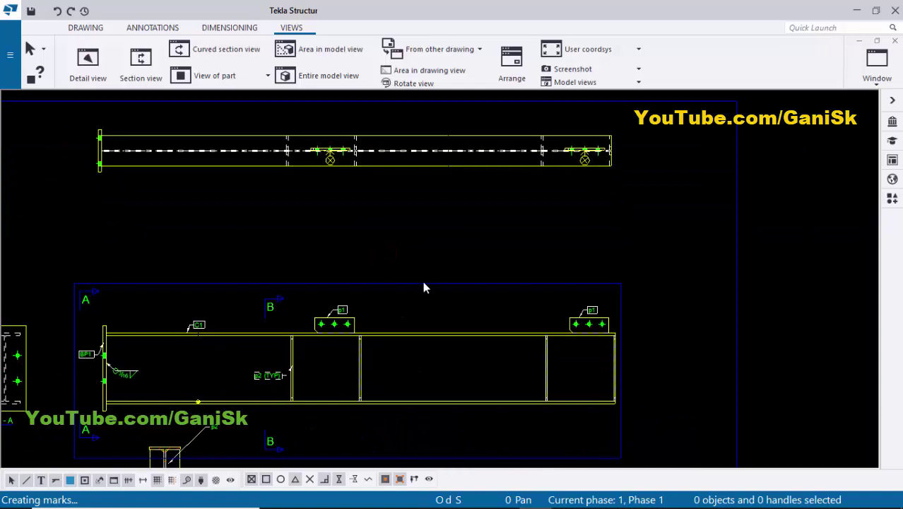
click(422, 280)
drag(429, 290, 441, 204)
click(365, 414)
Step: Move section view B-B up, clear of the drawing title and the bill of material
middle_drag(219, 461, 277, 374)
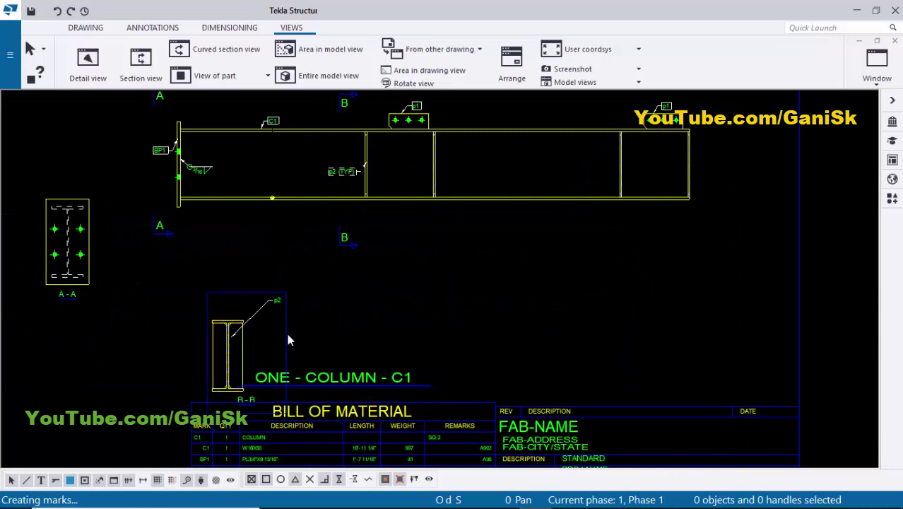
click(287, 338)
mouse_move(290, 345)
mouse_down()
mouse_move(298, 307)
mouse_move(320, 279)
mouse_up()
click(393, 308)
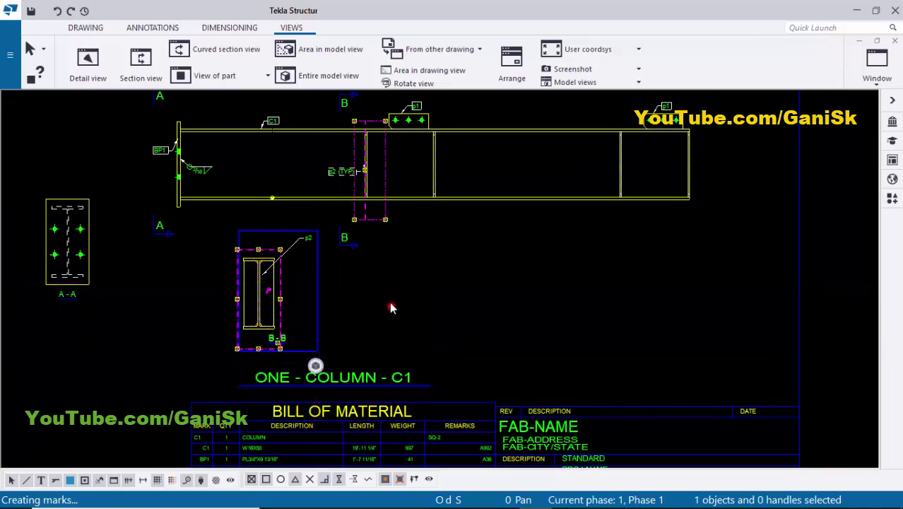
Step: Delete the automatic p2 mark from section view B-B
middle_drag(298, 249, 319, 268)
scroll(317, 257, up, 5)
click(352, 255)
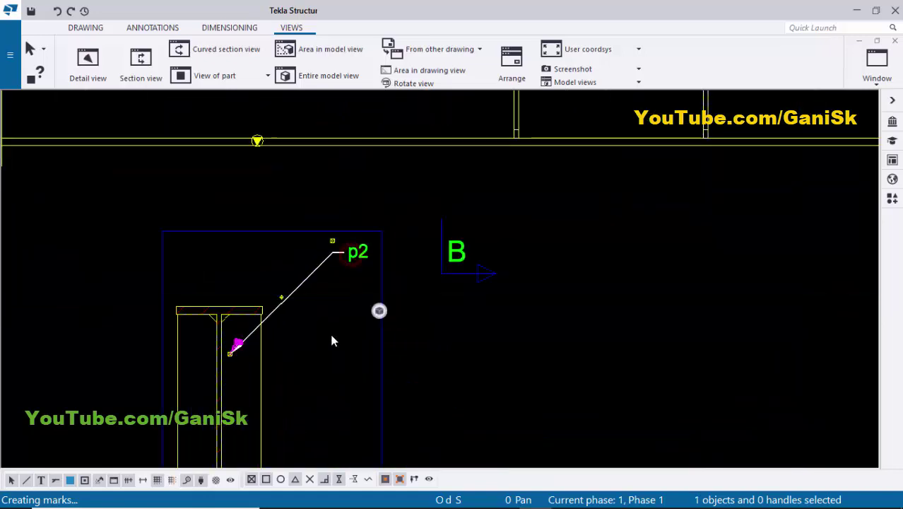
scroll(331, 331, down, 5)
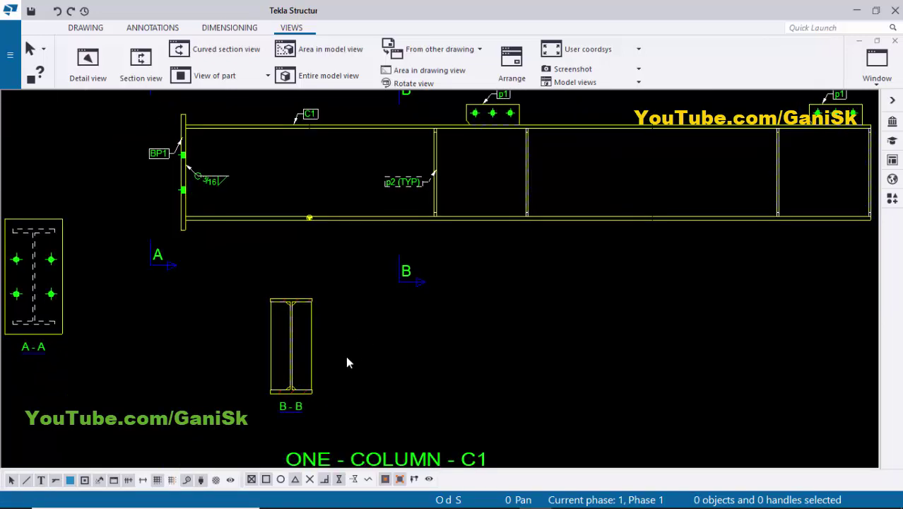
Step: Move section view B-B to the right and up, close beneath the column's front view
drag(311, 357, 357, 340)
click(395, 341)
scroll(402, 369, up, 3)
scroll(378, 336, up, 1)
click(373, 336)
drag(371, 335, 369, 295)
scroll(399, 311, down, 3)
Step: Move the upper B section symbol down, closer to the column's top flange
middle_drag(377, 151, 365, 239)
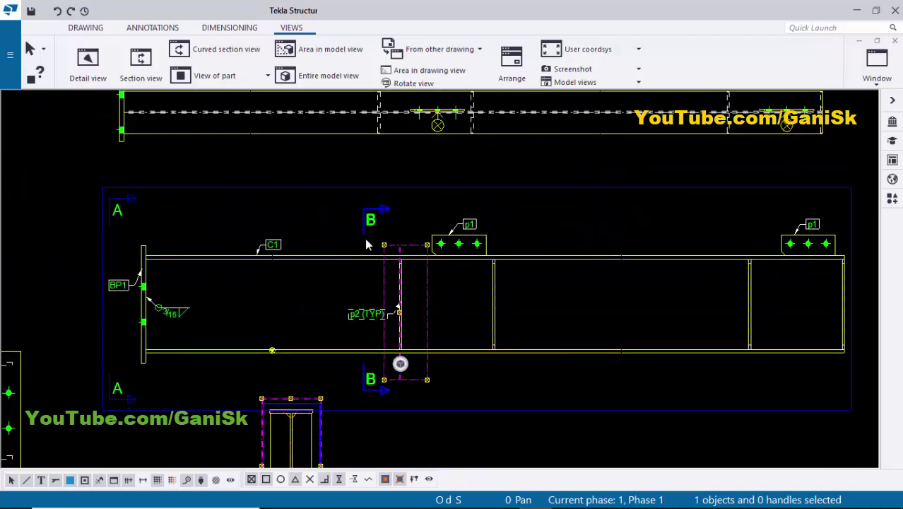
scroll(365, 239, up, 2)
drag(377, 195, 375, 213)
click(337, 218)
Step: Examine the B section symbols on the column and the stiffener plates in section view B-B
scroll(375, 352, down, 2)
middle_drag(352, 422, 347, 347)
scroll(347, 351, up, 3)
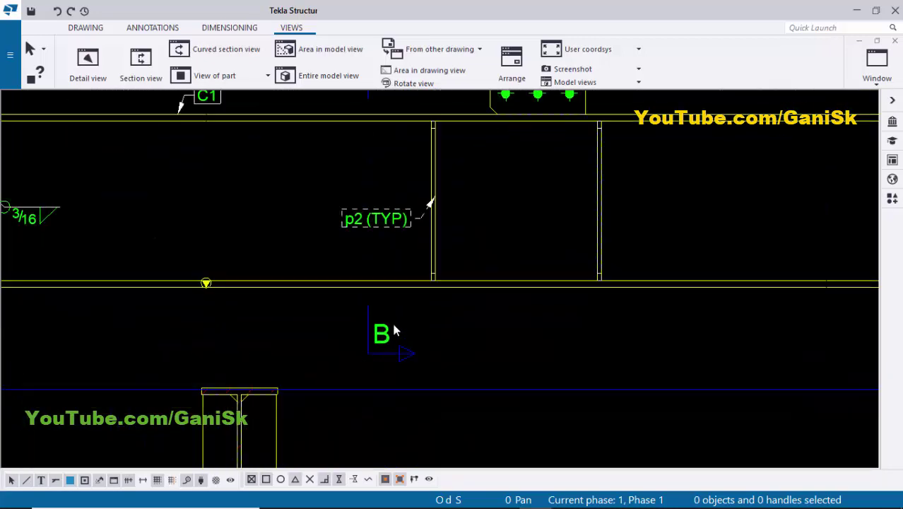
scroll(393, 331, down, 6)
scroll(349, 367, up, 4)
scroll(350, 366, down, 4)
scroll(393, 360, up, 4)
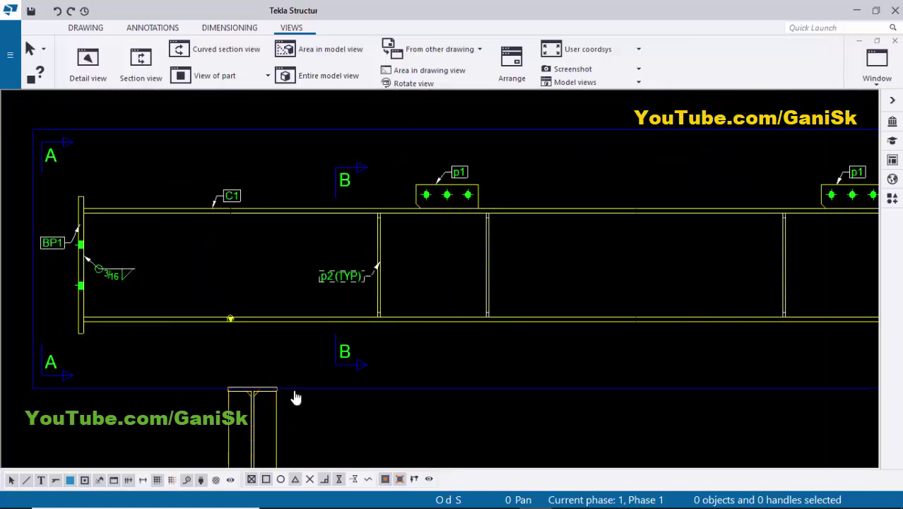
middle_drag(292, 409, 319, 303)
scroll(316, 279, up, 3)
scroll(358, 306, up, 2)
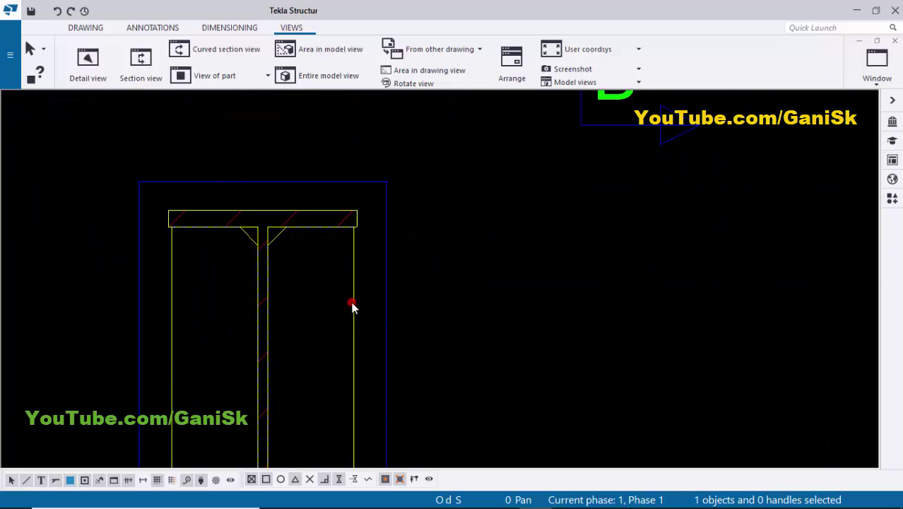
scroll(346, 332, down, 4)
click(331, 278)
scroll(322, 279, up, 3)
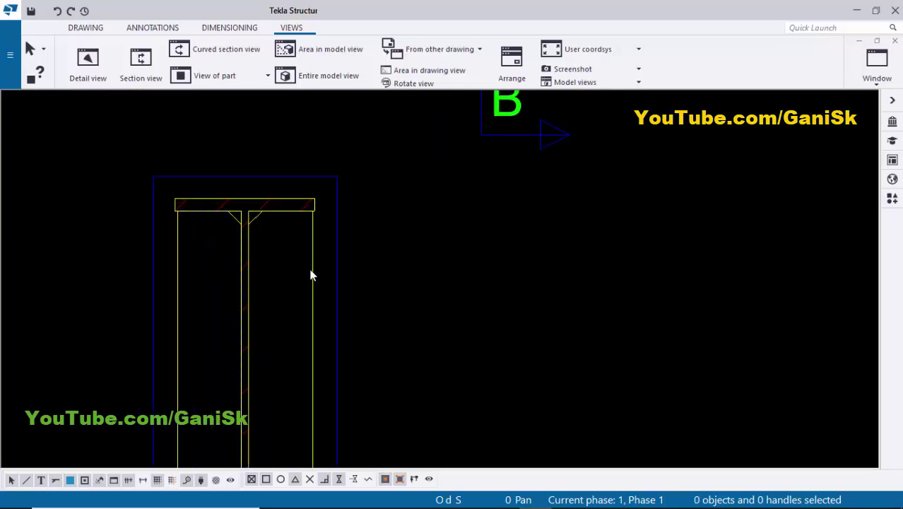
Step: Add a part mark to the right stiffener plate in section view B-B using applied mark properties, and place it outside the plate's right edge
scroll(311, 269, down, 3)
scroll(312, 279, up, 3)
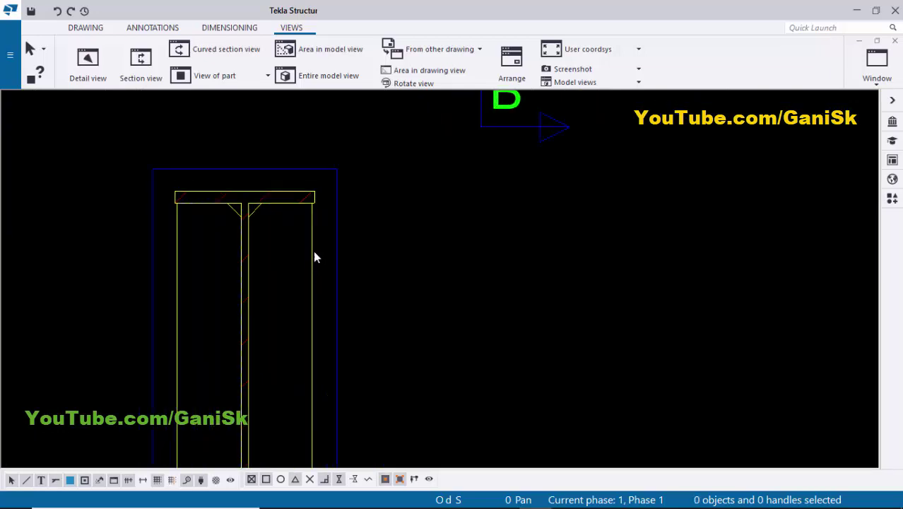
right_click(311, 249)
mouse_move(353, 321)
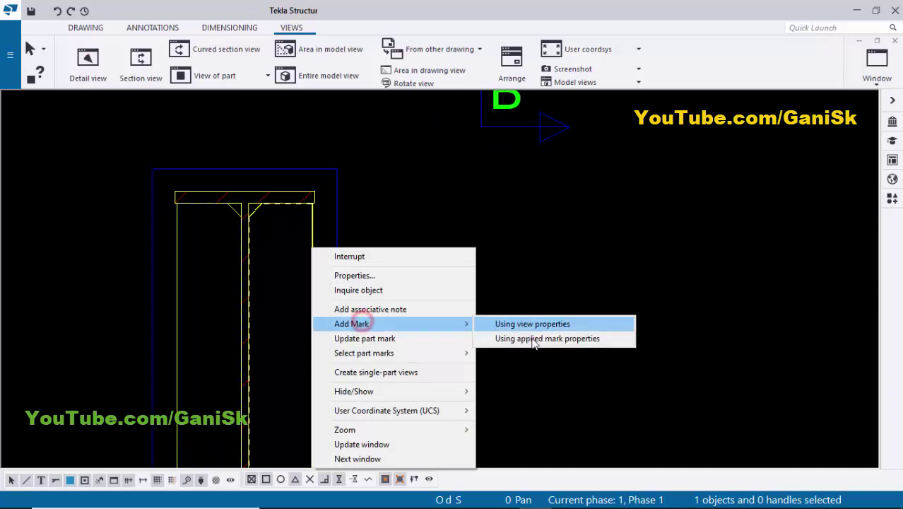
click(495, 339)
drag(300, 264, 358, 258)
click(500, 260)
scroll(288, 304, down, 2)
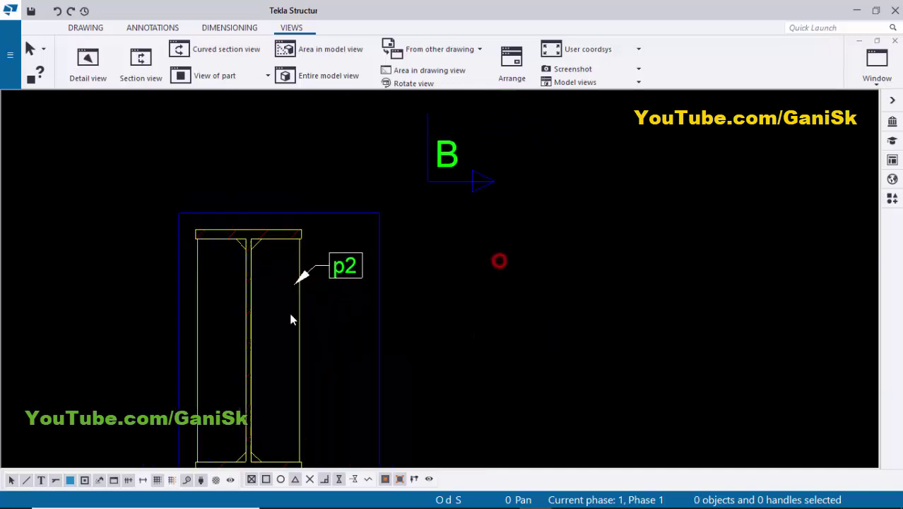
Step: Mark the left stiffener plate in section view B-B with applied mark properties and move the mark outside the plate's left edge
scroll(290, 265, up, 2)
right_click(276, 242)
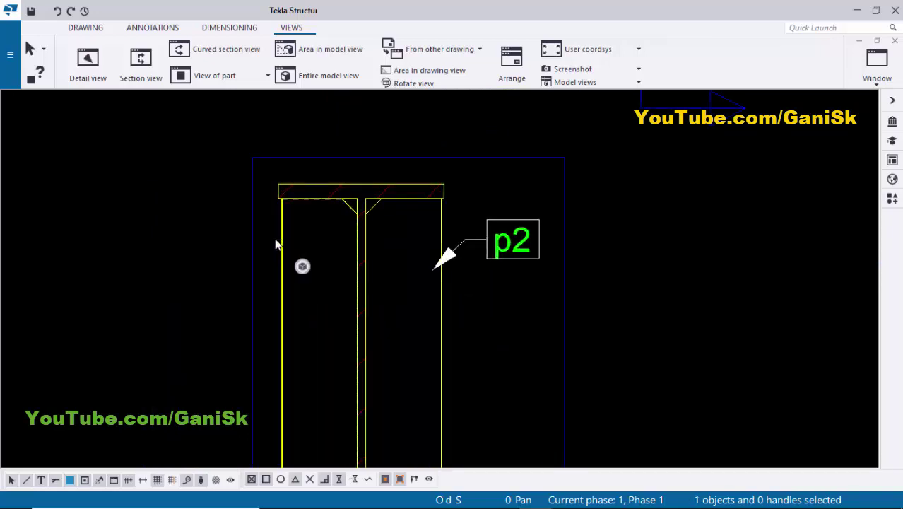
click(316, 314)
click(489, 330)
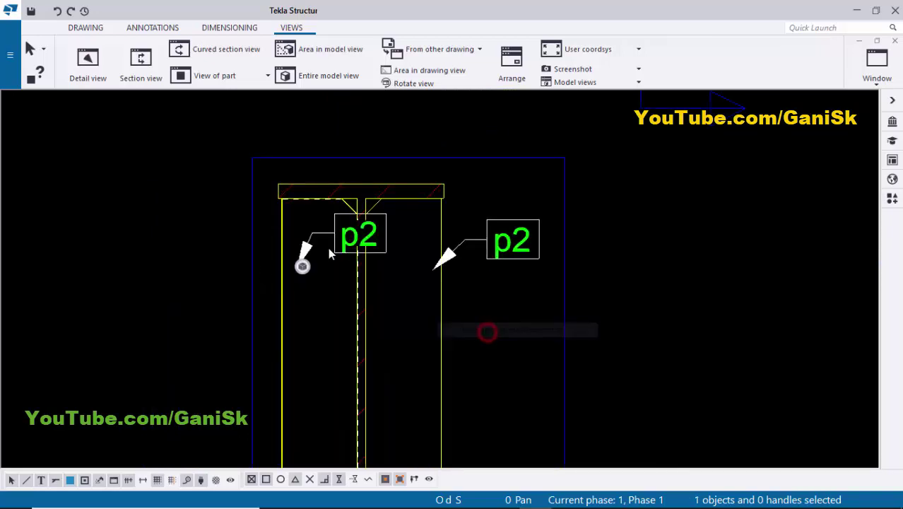
drag(362, 237, 240, 226)
click(164, 247)
Step: Remove the hatching from the column profile in section view B-B by setting its section fill type to None
scroll(256, 252, down, 3)
scroll(269, 265, up, 3)
middle_drag(269, 265, 224, 282)
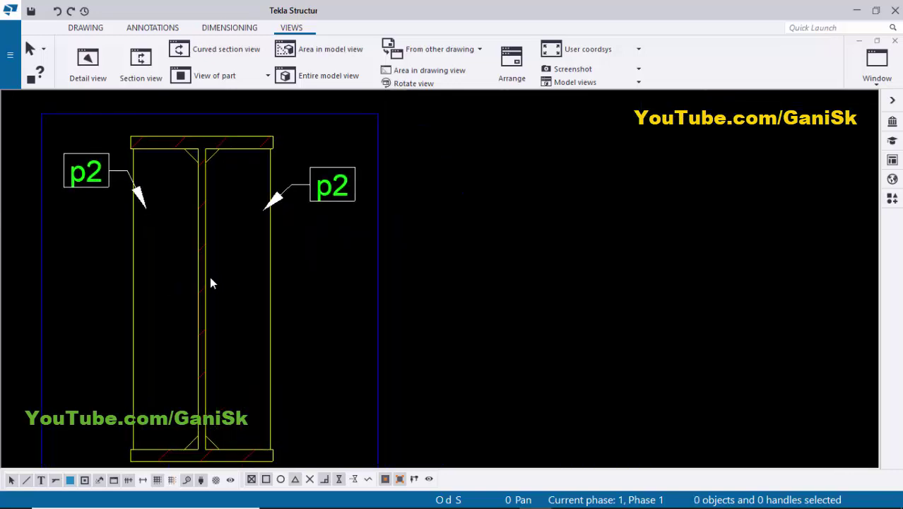
middle_drag(325, 307, 302, 302)
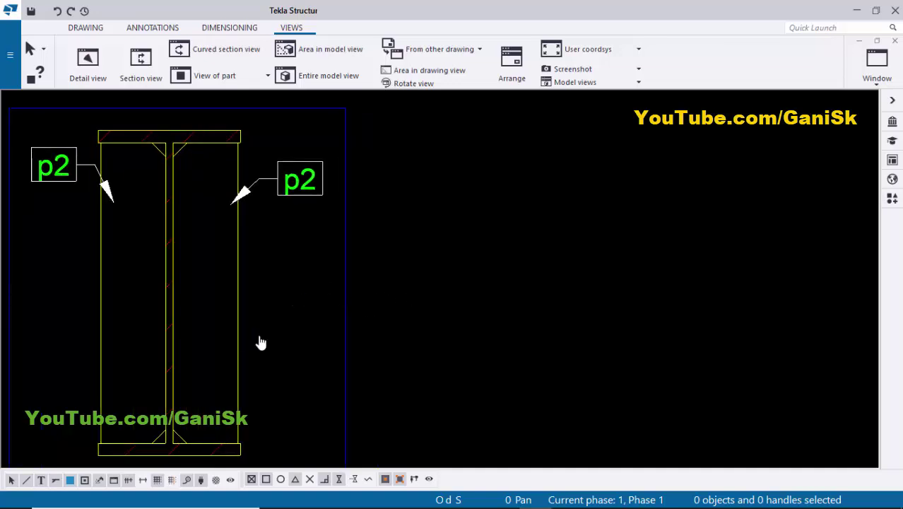
scroll(233, 252, down, 1)
scroll(230, 212, up, 3)
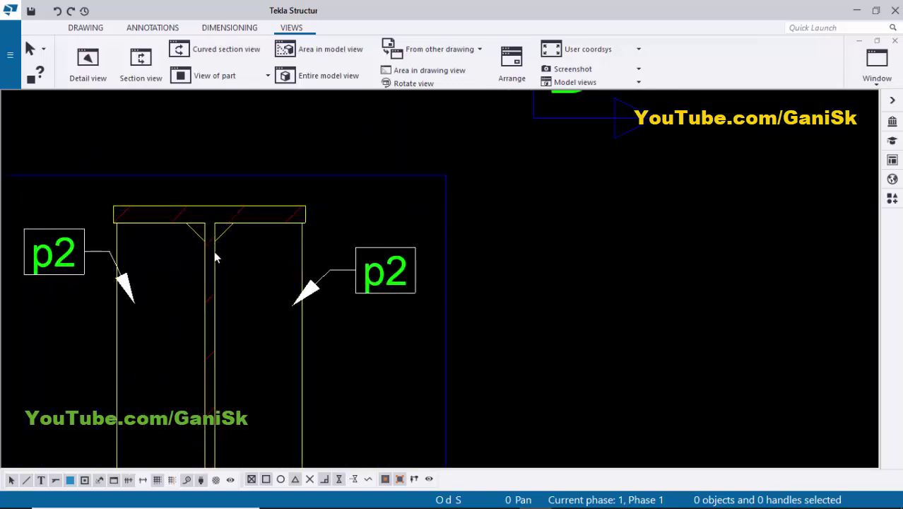
double_click(234, 221)
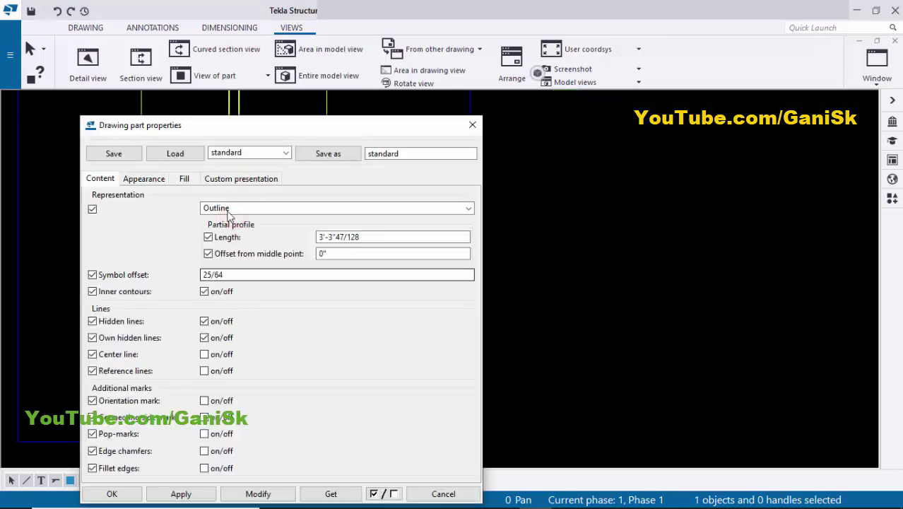
click(185, 180)
click(456, 230)
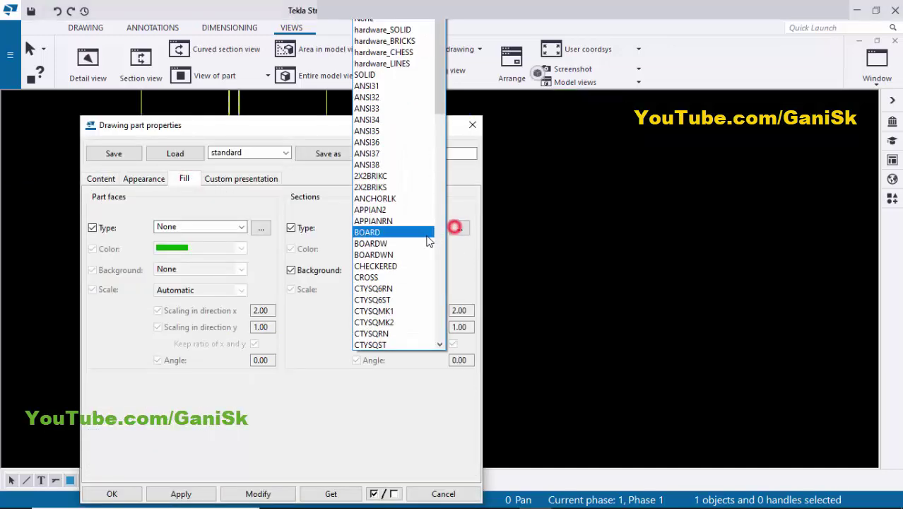
click(405, 22)
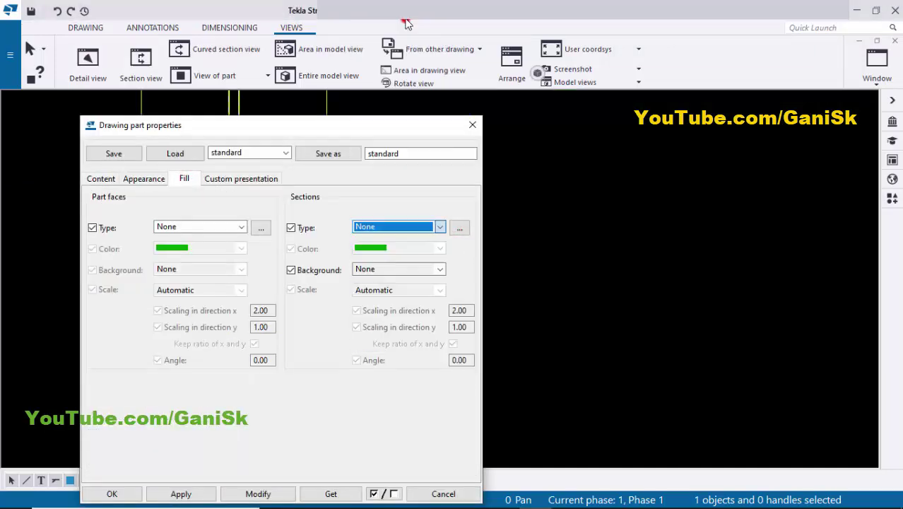
click(256, 493)
click(181, 494)
click(119, 494)
click(512, 360)
scroll(537, 362, down, 4)
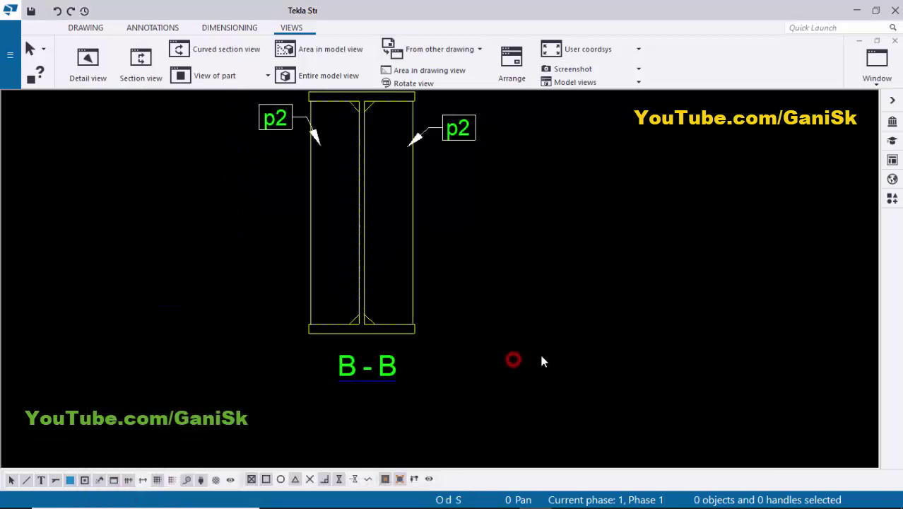
Step: Place a weld mark at the joint between the column web and the right stiffener plate in section view B-B
scroll(421, 336, up, 2)
middle_drag(347, 323, 344, 343)
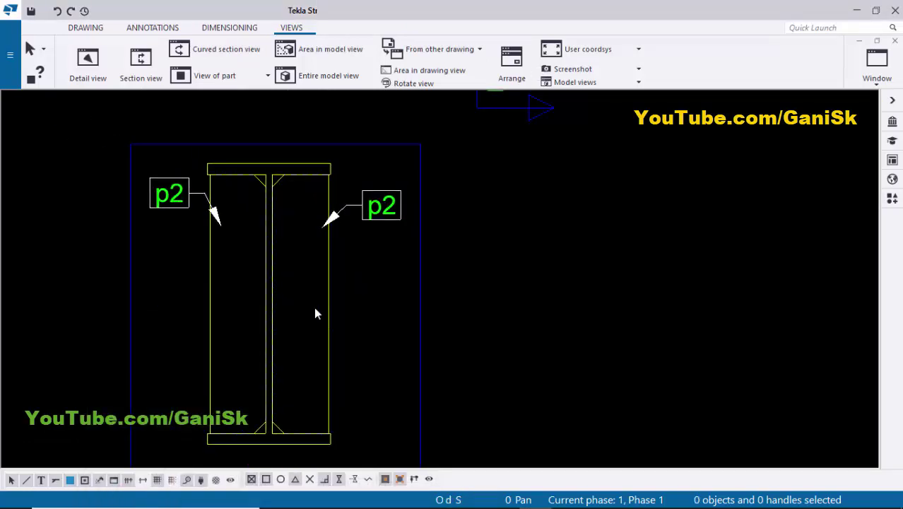
middle_drag(299, 311, 264, 299)
click(156, 27)
click(153, 48)
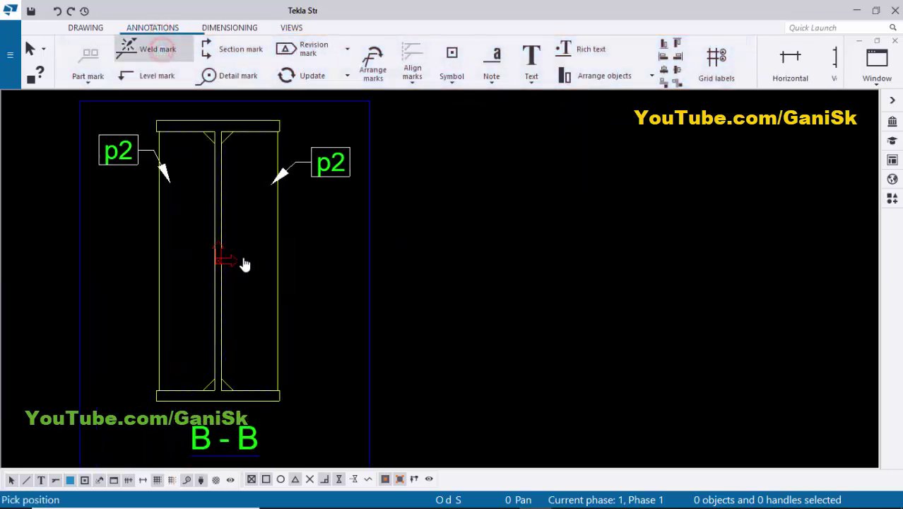
scroll(243, 261, up, 2)
click(214, 274)
click(260, 326)
scroll(254, 321, down, 2)
key(Escape)
scroll(305, 346, up, 4)
scroll(346, 349, down, 2)
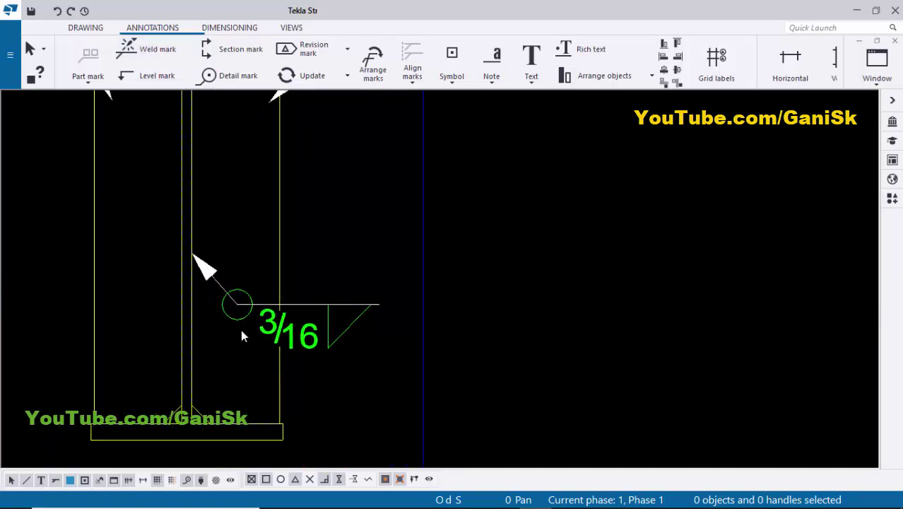
Step: Change the stiffener weld mark in section view B-B from an all-around weld to an edge weld
double_click(308, 340)
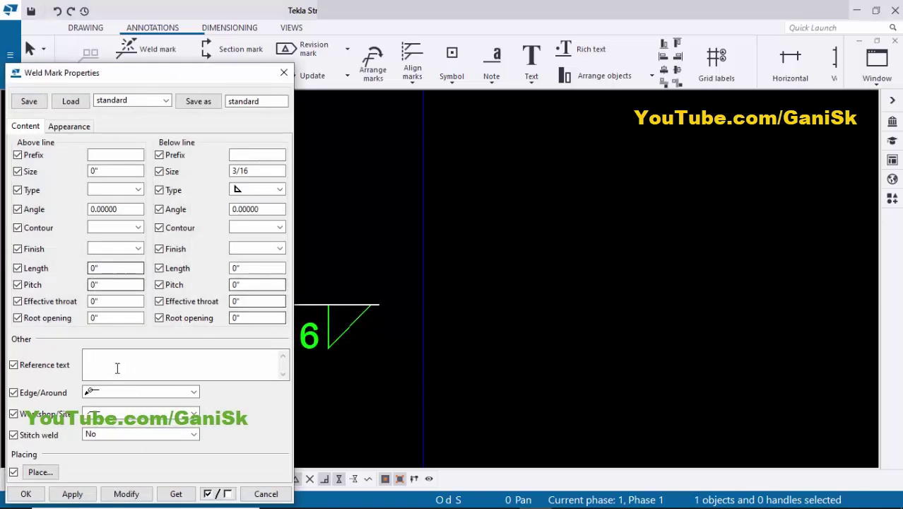
click(134, 393)
click(125, 404)
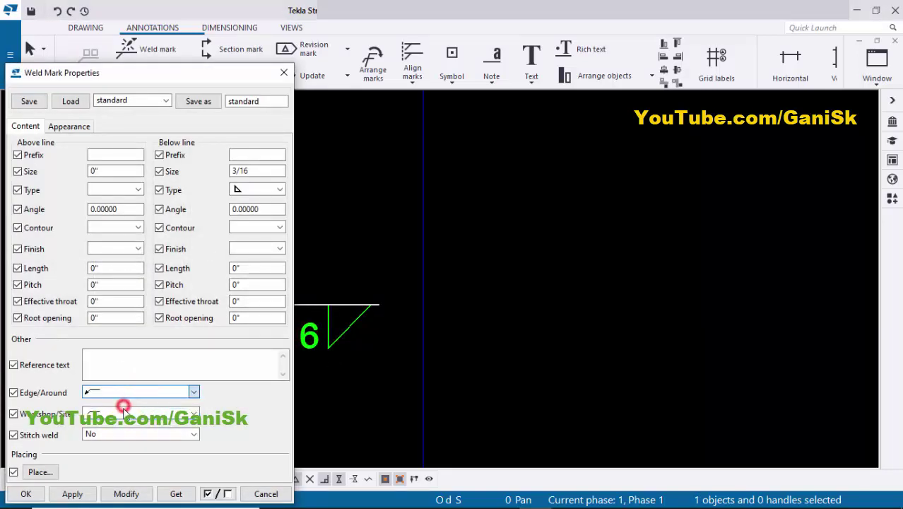
click(124, 493)
scroll(356, 385, up, 3)
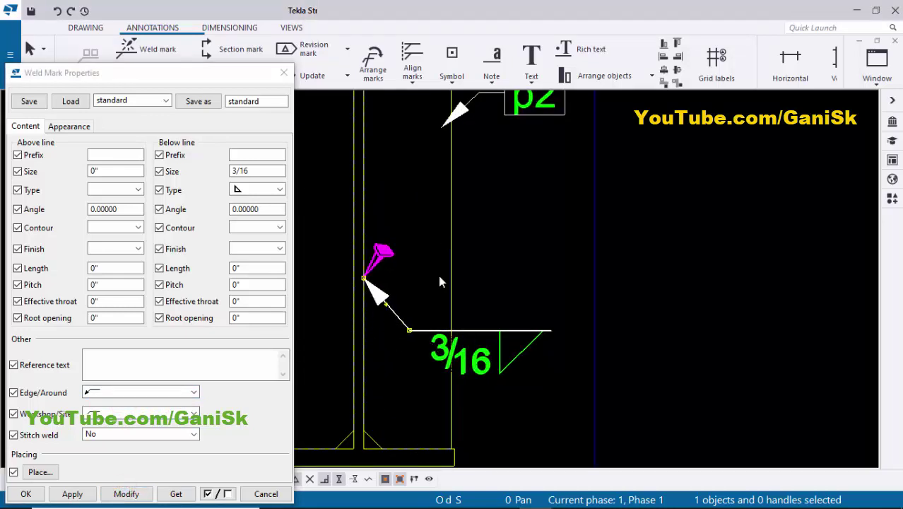
scroll(433, 327, down, 3)
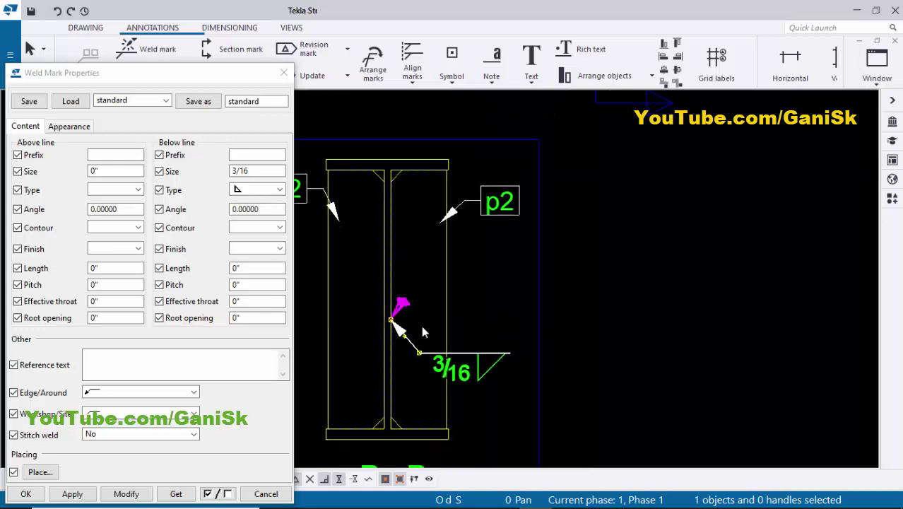
Step: Add the reference text "3 SIDE" to the stiffener weld mark in section view B-B
key(Down)
scroll(417, 371, up, 2)
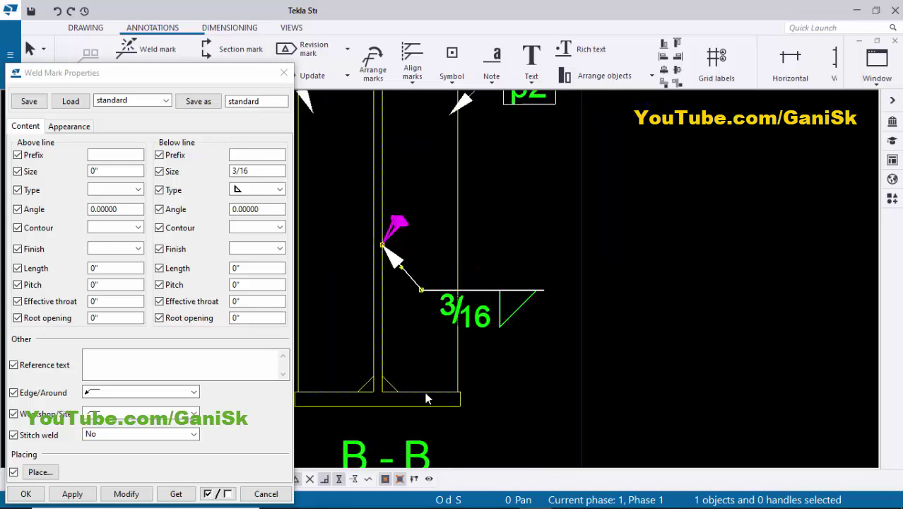
scroll(500, 357, down, 1)
middle_drag(434, 186, 434, 236)
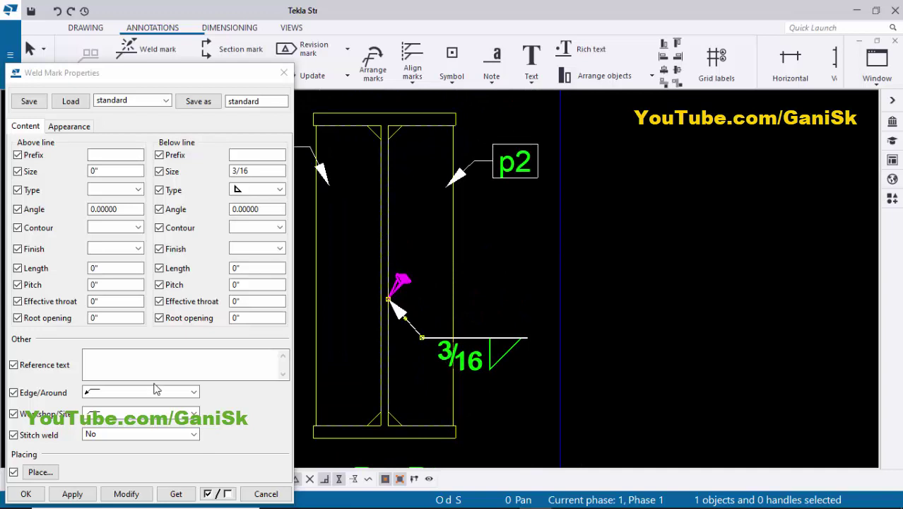
click(115, 368)
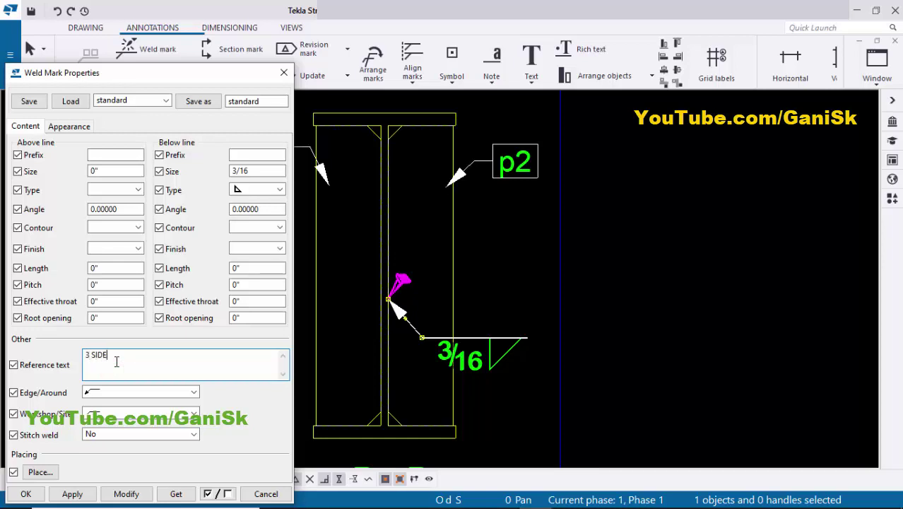
click(124, 493)
scroll(561, 350, down, 2)
scroll(600, 340, up, 3)
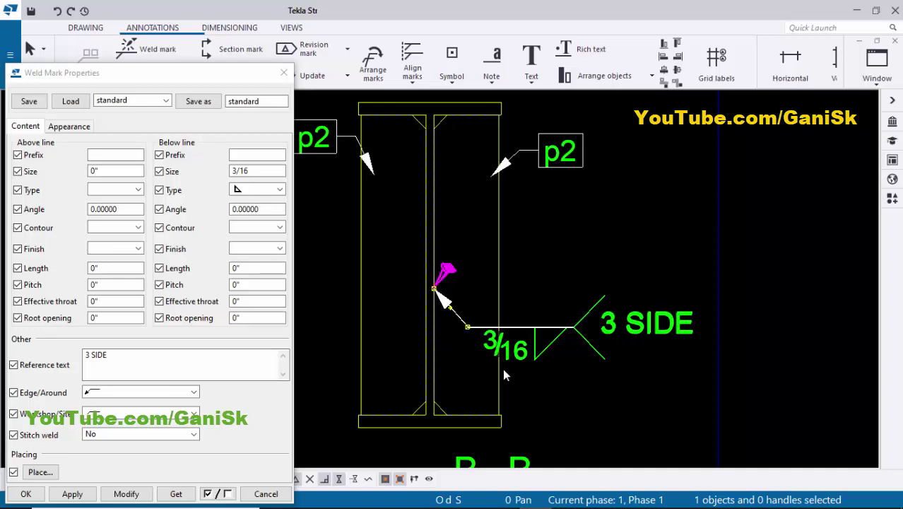
scroll(504, 369, down, 2)
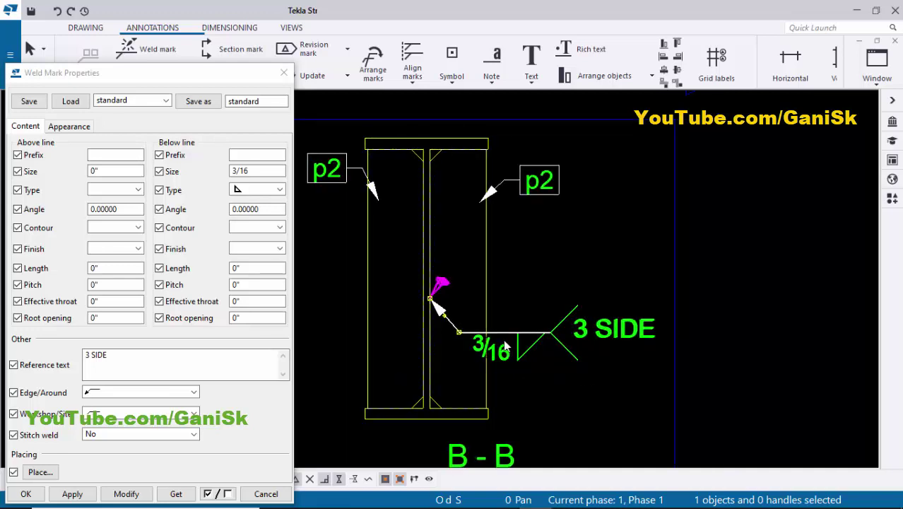
middle_drag(545, 240, 549, 273)
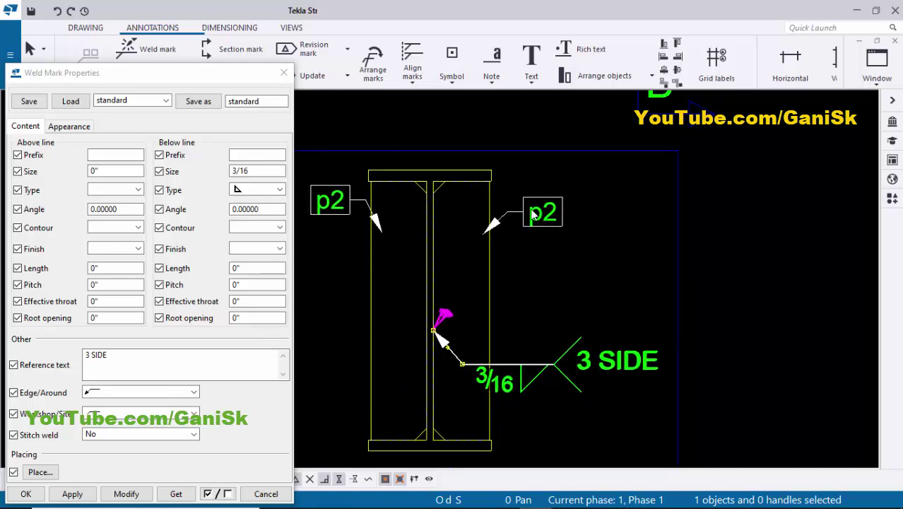
Step: Extend the stiffener weld mark's reference text to "3 SIDE(TYP)" and close its properties
click(155, 362)
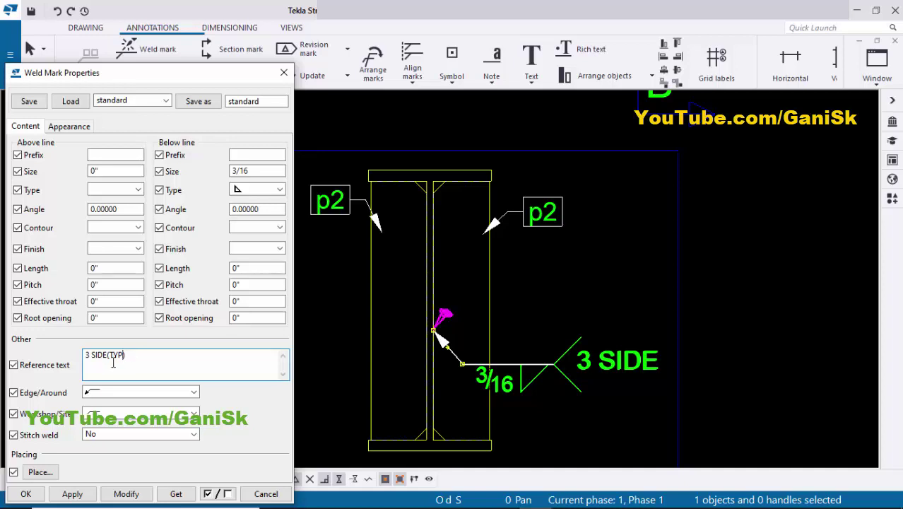
click(126, 494)
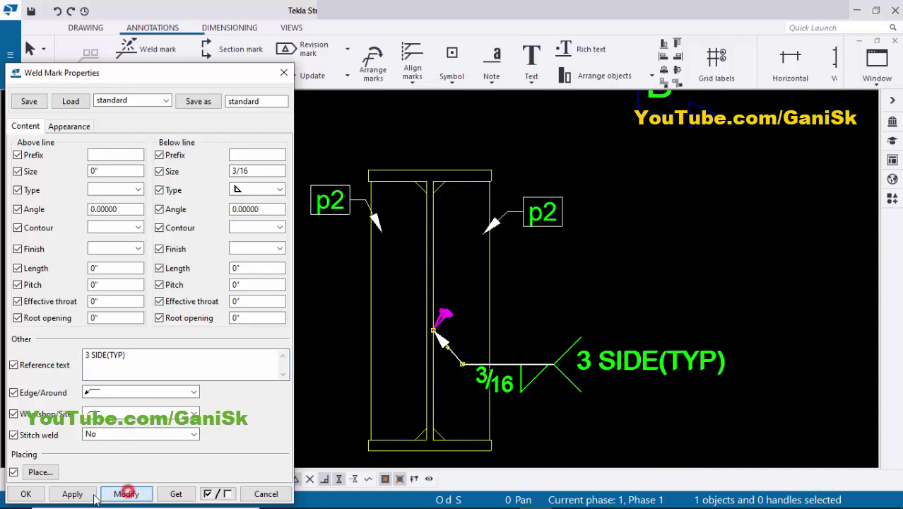
click(24, 493)
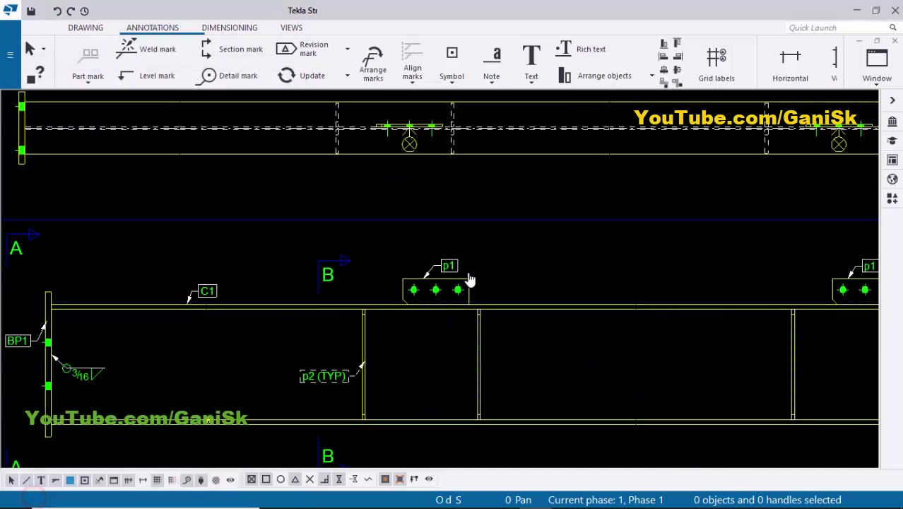
Step: Place a weld mark at the base of the first p1 plate in the column's front view, with its text to the plate's right
scroll(448, 232, up, 5)
scroll(467, 257, down, 3)
middle_drag(469, 265, 459, 292)
scroll(458, 293, up, 3)
scroll(441, 294, down, 3)
scroll(461, 293, up, 2)
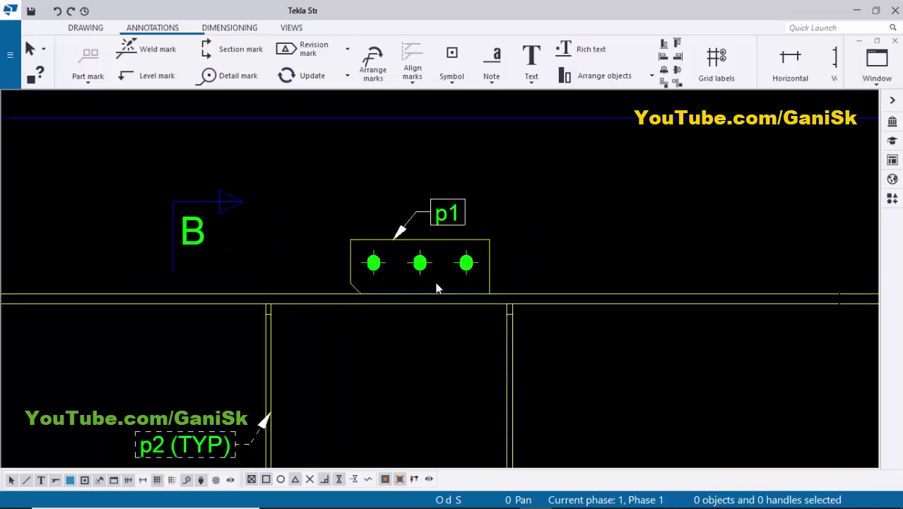
click(159, 49)
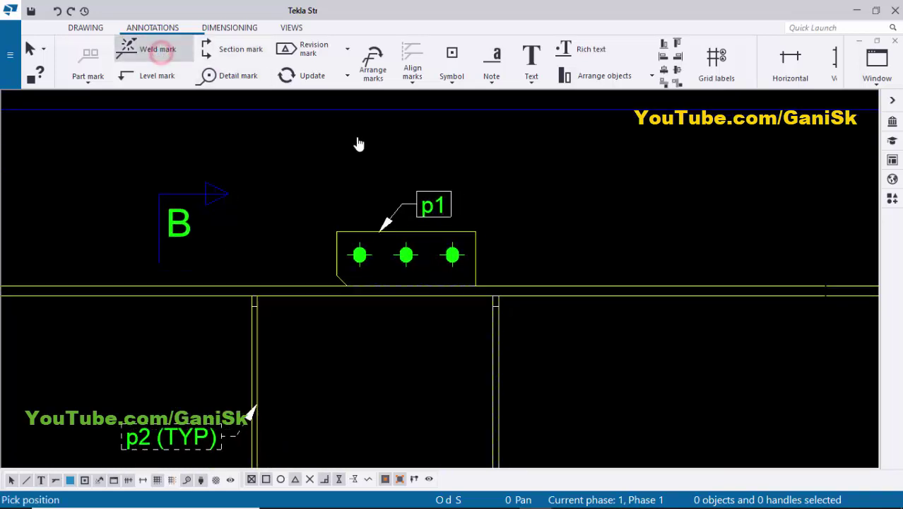
scroll(383, 269, up, 2)
click(354, 262)
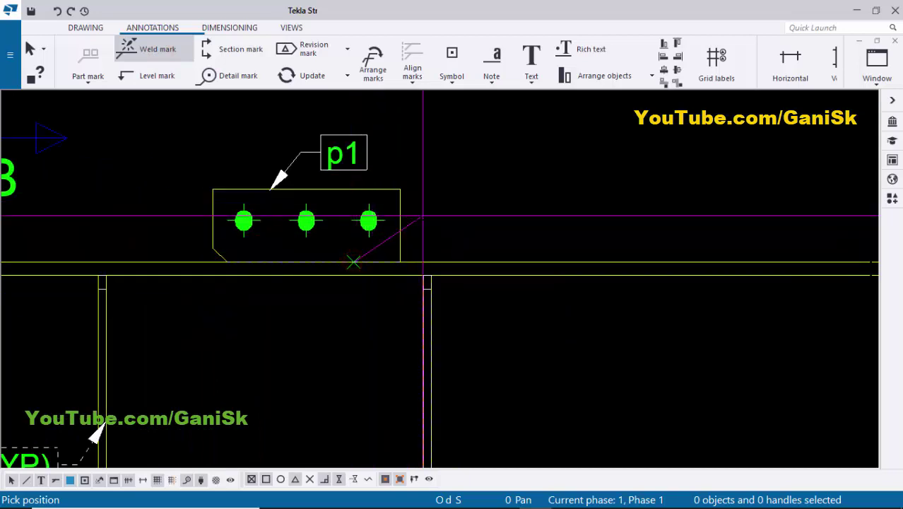
click(420, 220)
scroll(516, 182, down, 1)
middle_drag(516, 182, 473, 203)
right_click(471, 152)
click(491, 162)
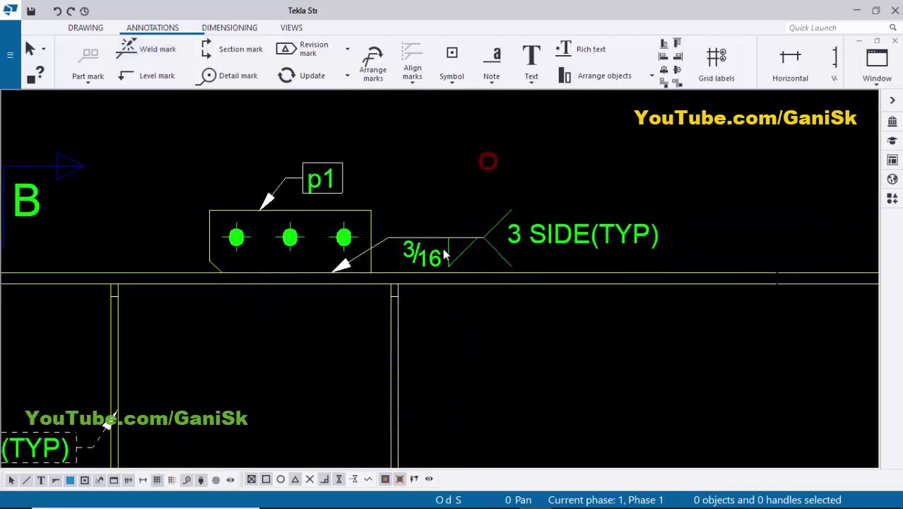
Step: Set the above-line weld of the first p1 plate's weld mark to a 3/16 fillet in the front view
middle_drag(337, 228, 323, 257)
middle_drag(427, 263, 402, 270)
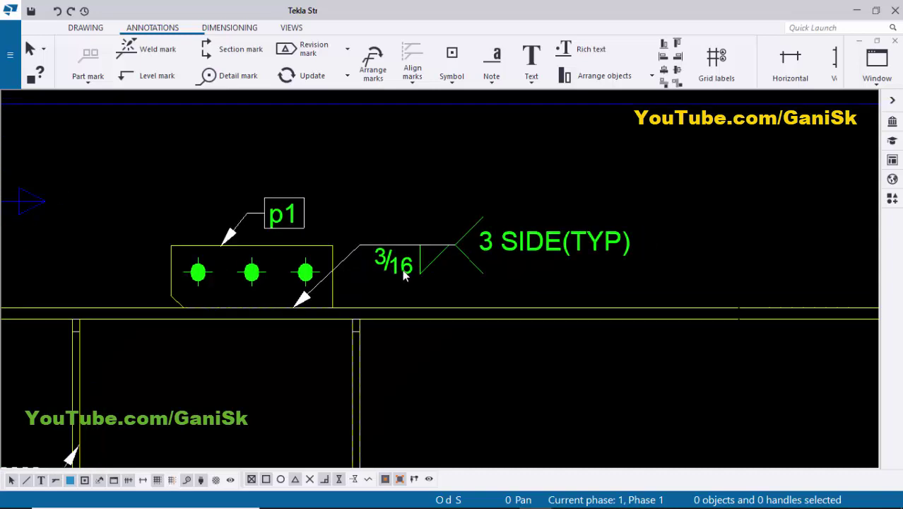
double_click(395, 269)
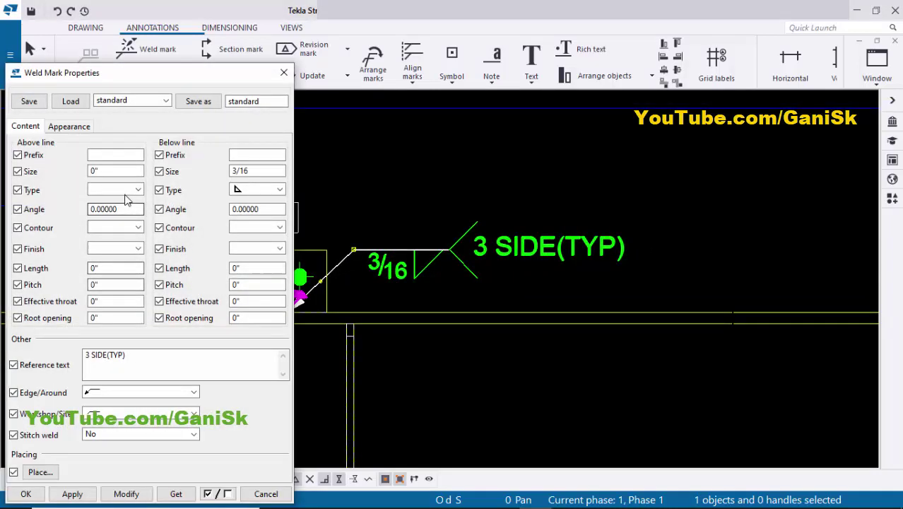
click(137, 189)
click(122, 212)
click(109, 169)
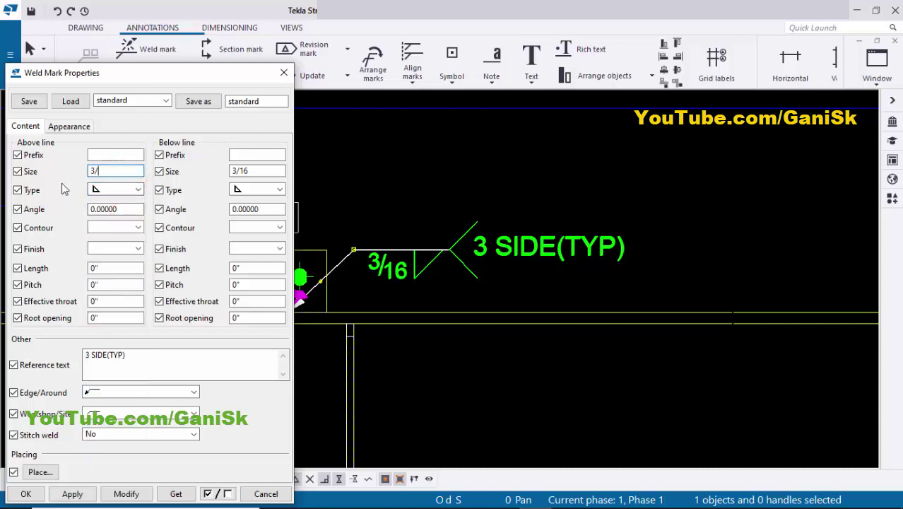
Step: Clear the reference text of the first p1 plate's weld mark, apply the changes and close its properties
drag(138, 362, 61, 355)
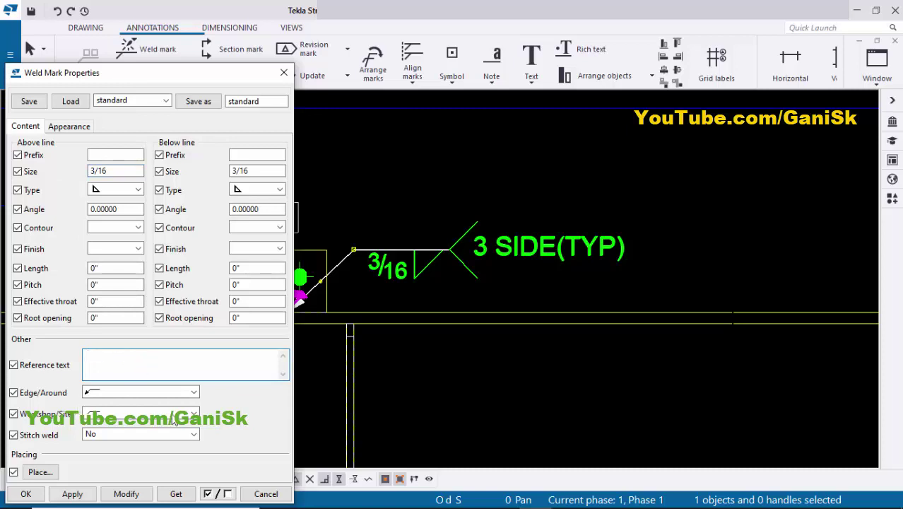
click(125, 494)
click(73, 493)
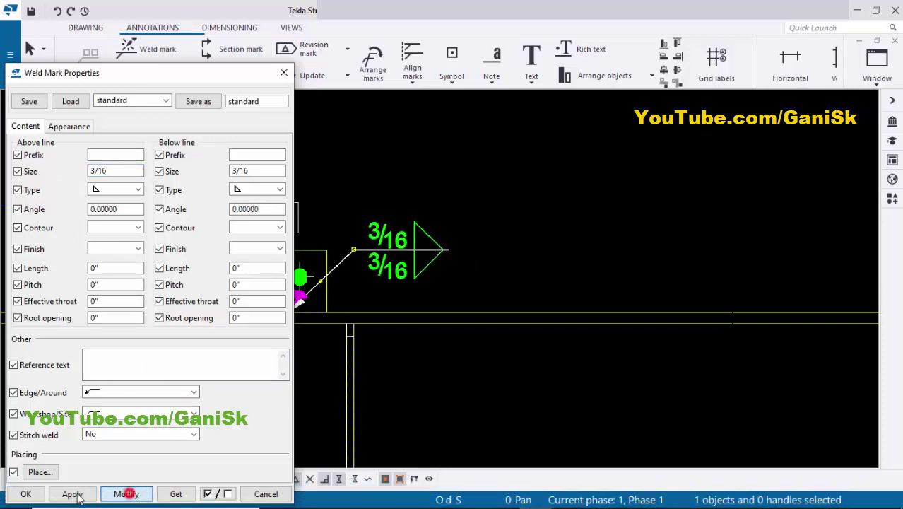
click(26, 493)
click(478, 248)
click(397, 254)
click(446, 241)
scroll(506, 262, down, 2)
scroll(429, 249, up, 1)
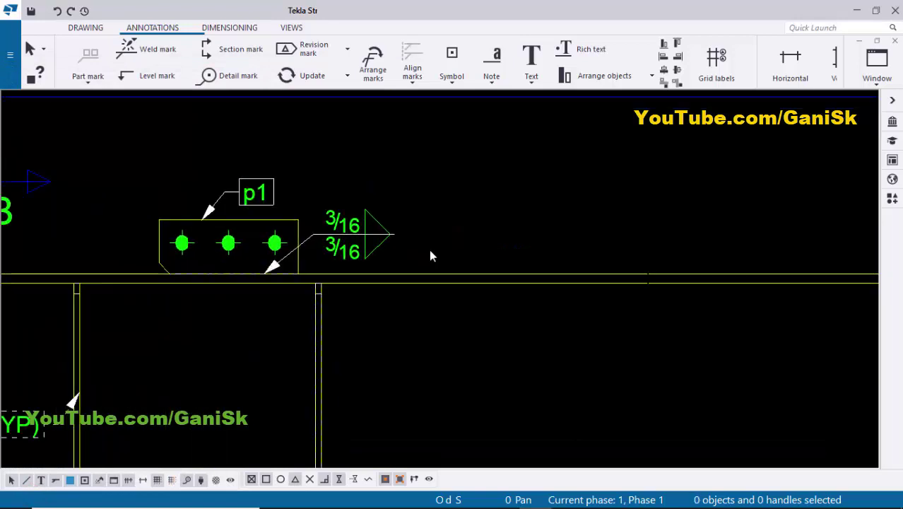
Step: Place a matching double-sided 3/16 weld mark at the base of the second p1 plate, with its text to the plate's right
scroll(417, 248, down, 2)
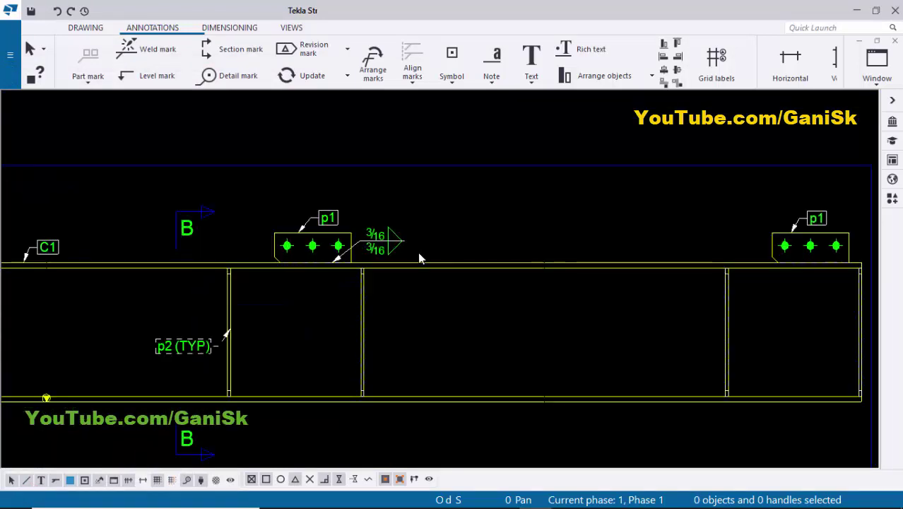
scroll(495, 263, up, 5)
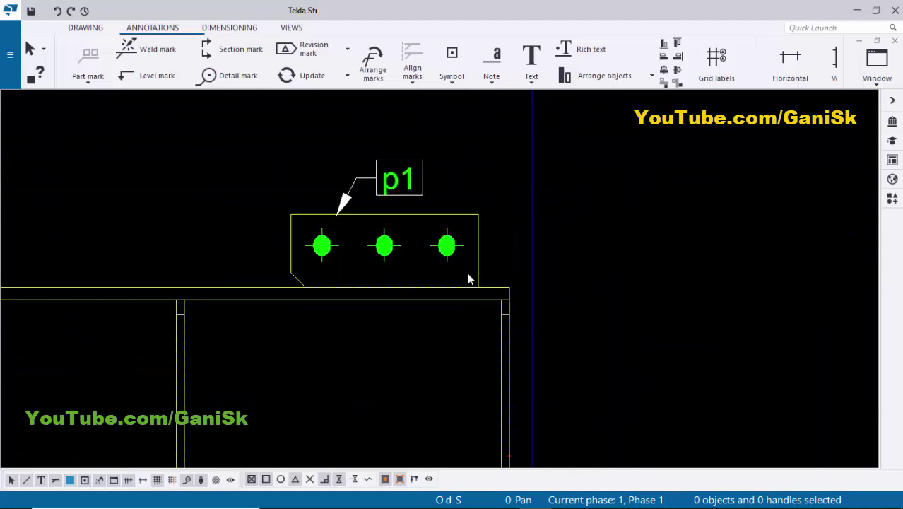
click(157, 49)
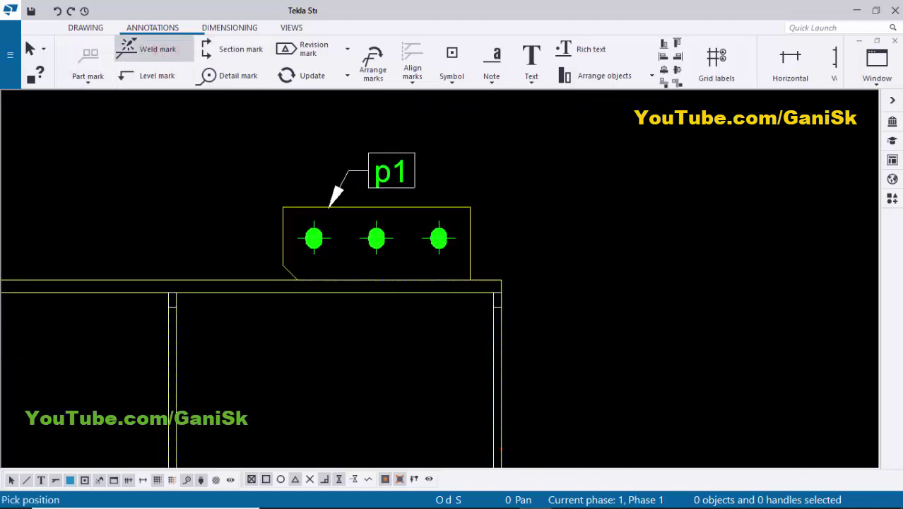
click(433, 282)
scroll(530, 233, down, 2)
right_click(534, 200)
click(546, 204)
click(505, 259)
drag(489, 265, 498, 259)
click(497, 201)
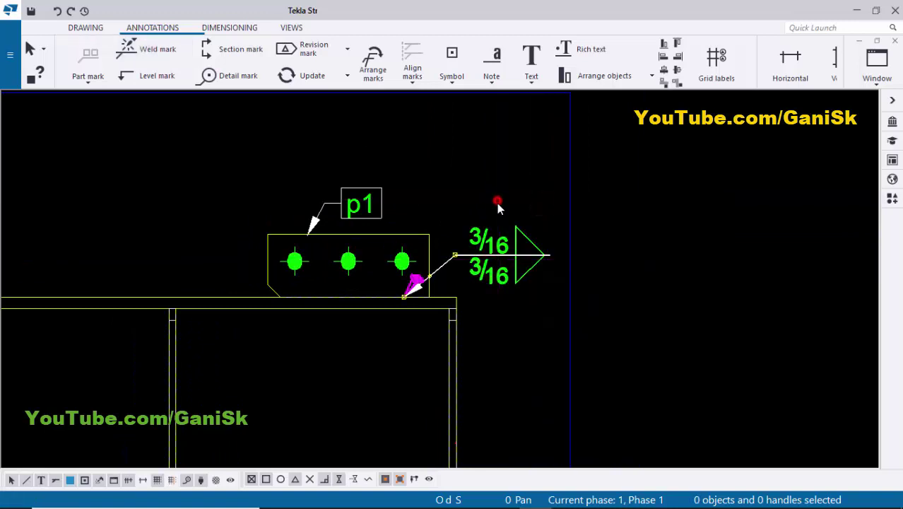
Step: Start a horizontal dimension string in the front view from the base plate's inner face through the first p2 stiffener to the first p1 plate's near edge
scroll(528, 234, down, 4)
scroll(576, 287, down, 5)
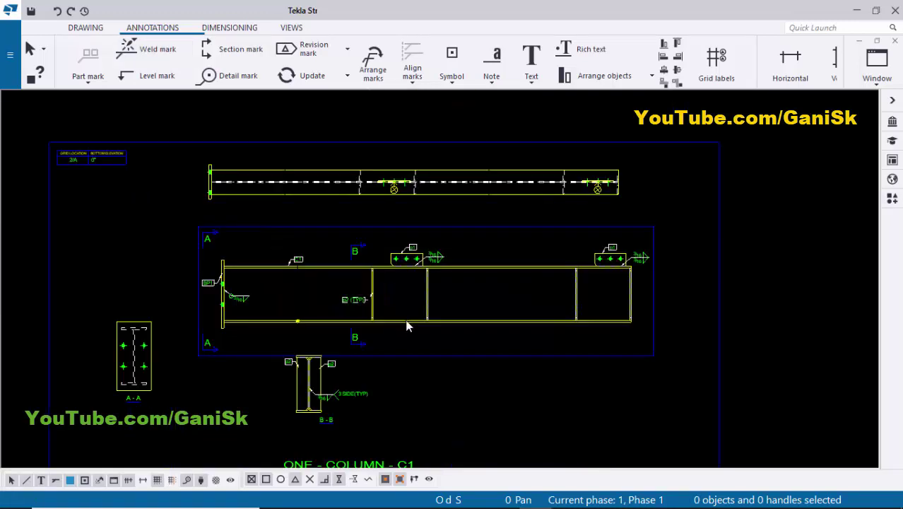
scroll(396, 334, up, 5)
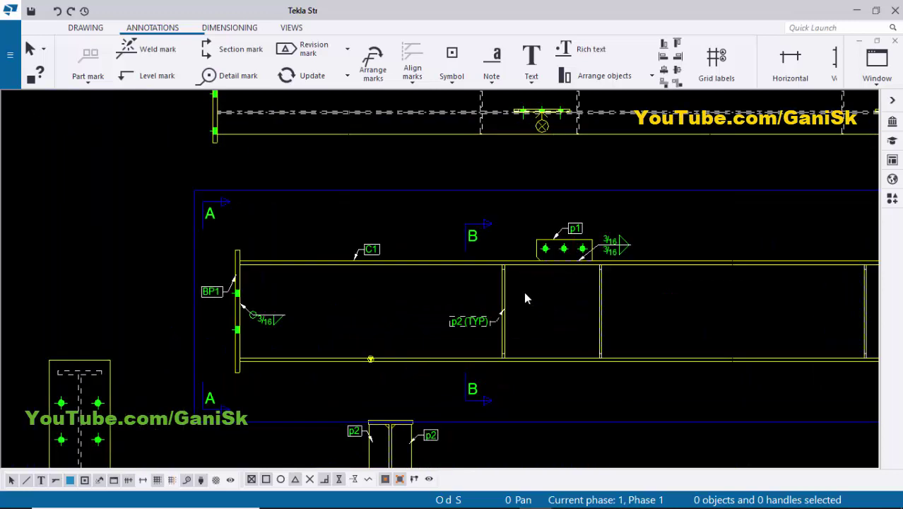
scroll(290, 293, up, 2)
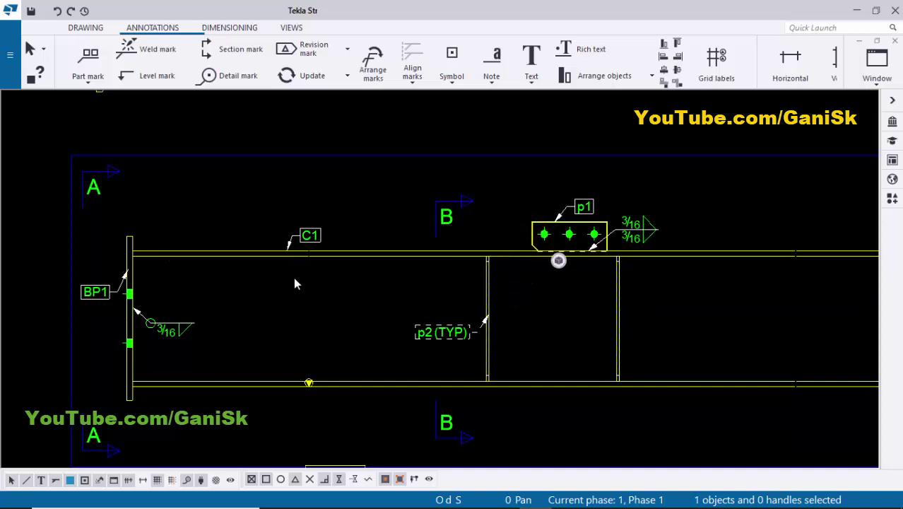
click(232, 28)
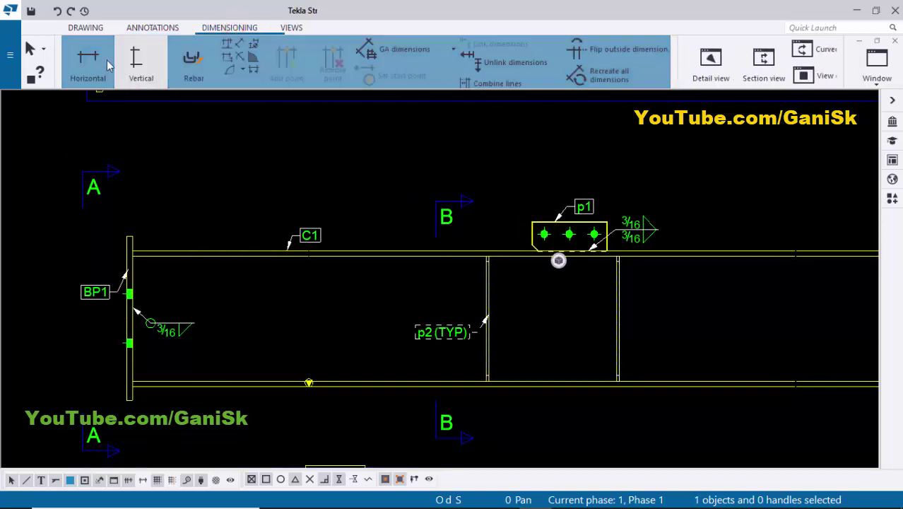
click(99, 60)
scroll(182, 245, up, 3)
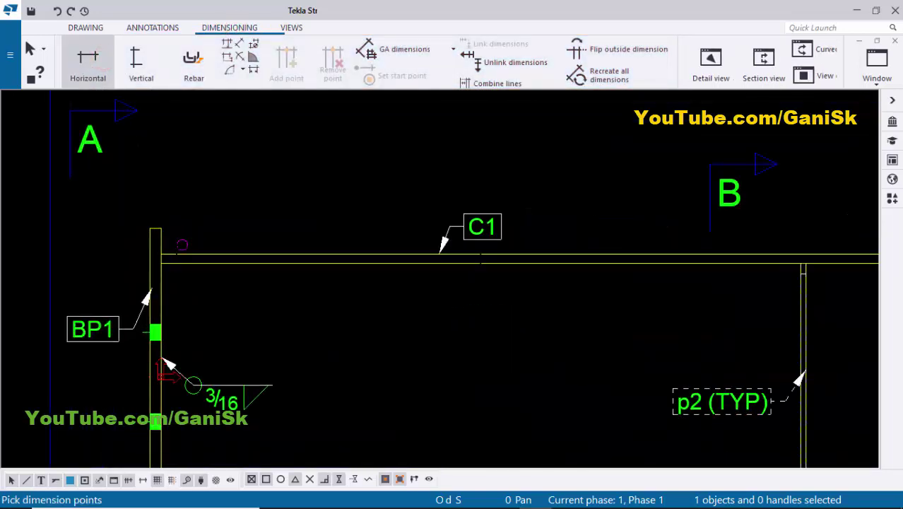
scroll(161, 254, down, 2)
middle_drag(576, 251, 492, 230)
scroll(426, 246, up, 6)
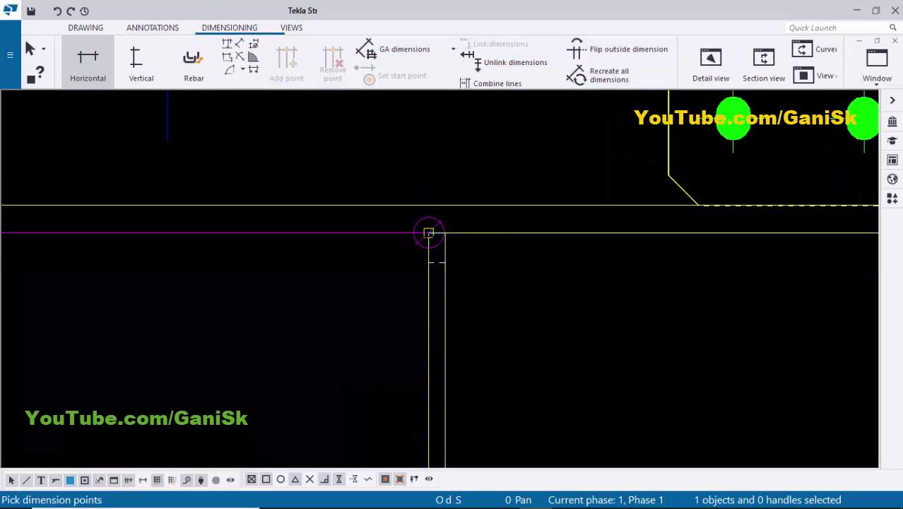
click(429, 233)
scroll(432, 241, down, 3)
scroll(495, 240, up, 3)
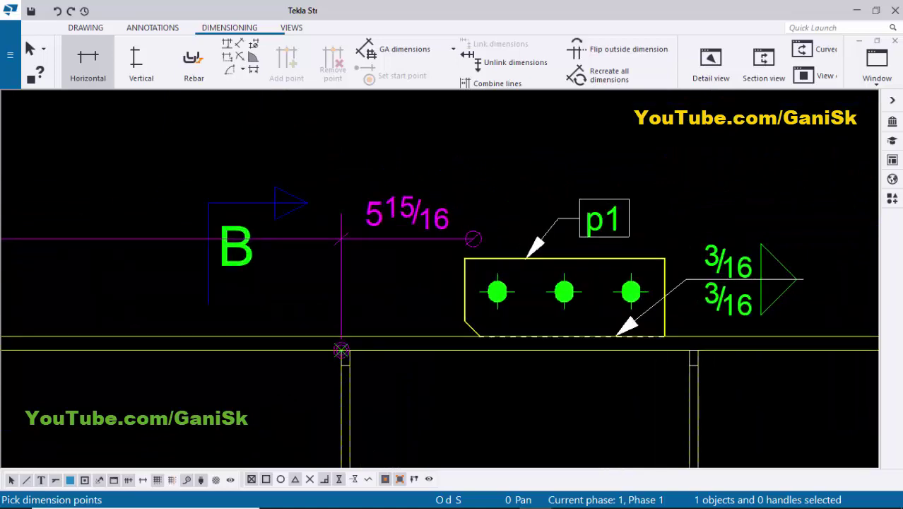
click(464, 258)
Step: Continue the horizontal dimension string to the second and third p2 stiffeners along the column
scroll(466, 256, down, 3)
scroll(545, 240, up, 5)
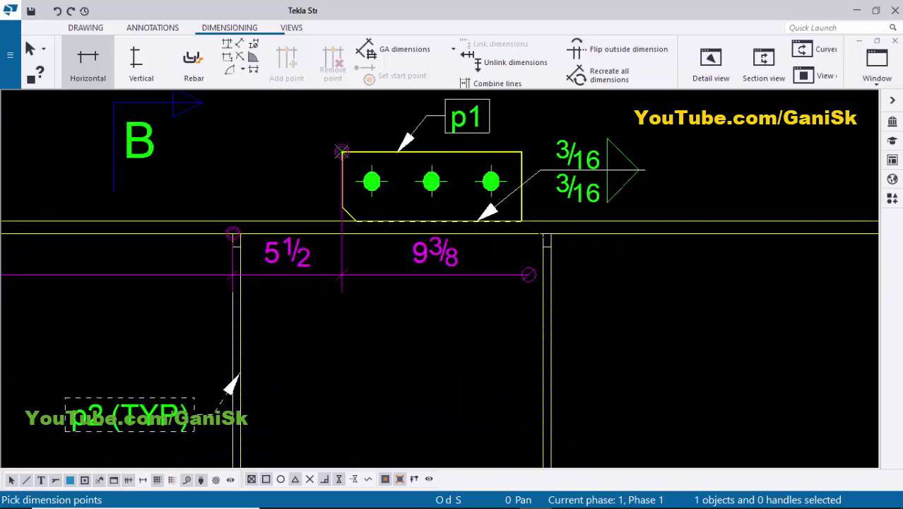
click(549, 234)
scroll(549, 223, down, 5)
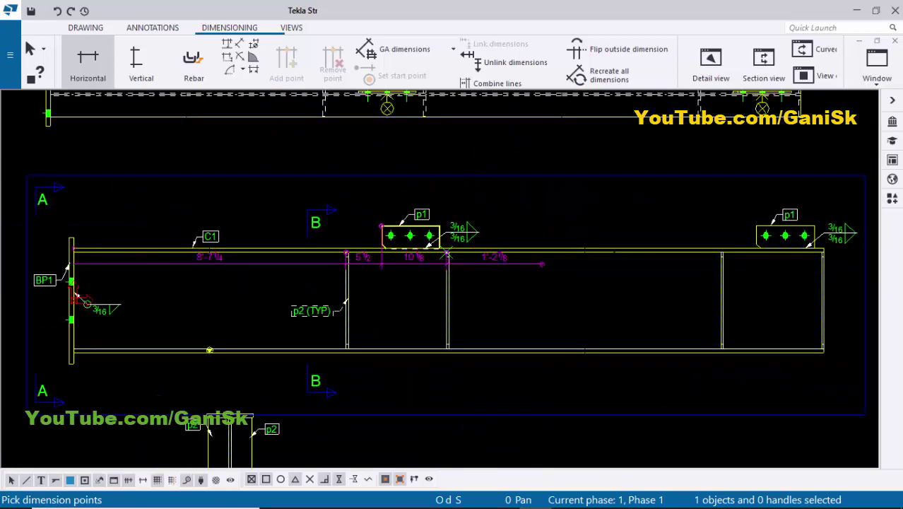
scroll(318, 271, up, 5)
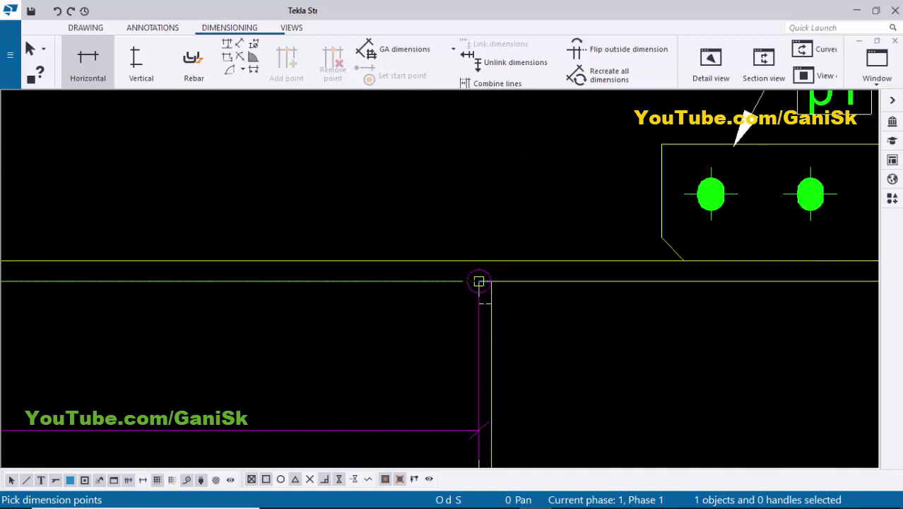
scroll(479, 282, up, 5)
click(495, 267)
Step: Add the second p1 plate's near edge to the horizontal dimension string and place the string above the front view
scroll(495, 267, down, 5)
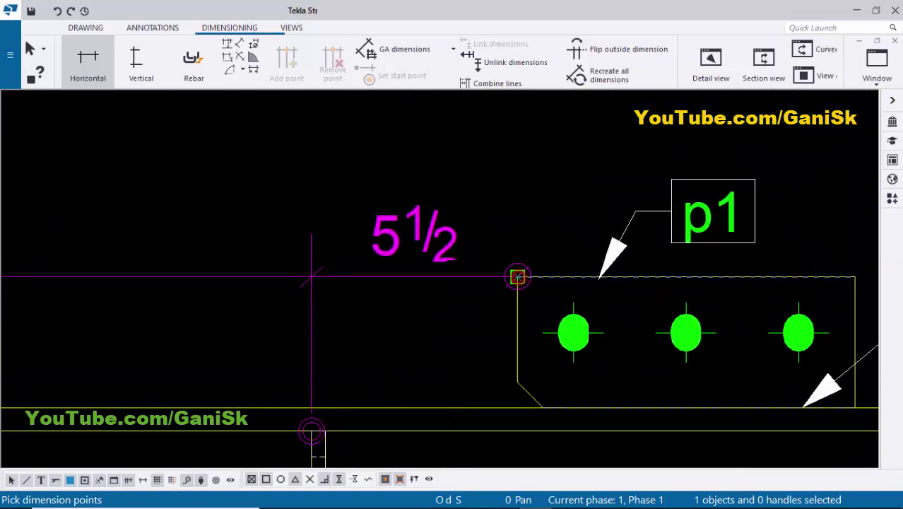
click(518, 276)
scroll(494, 272, down, 6)
scroll(534, 305, up, 3)
scroll(527, 321, down, 2)
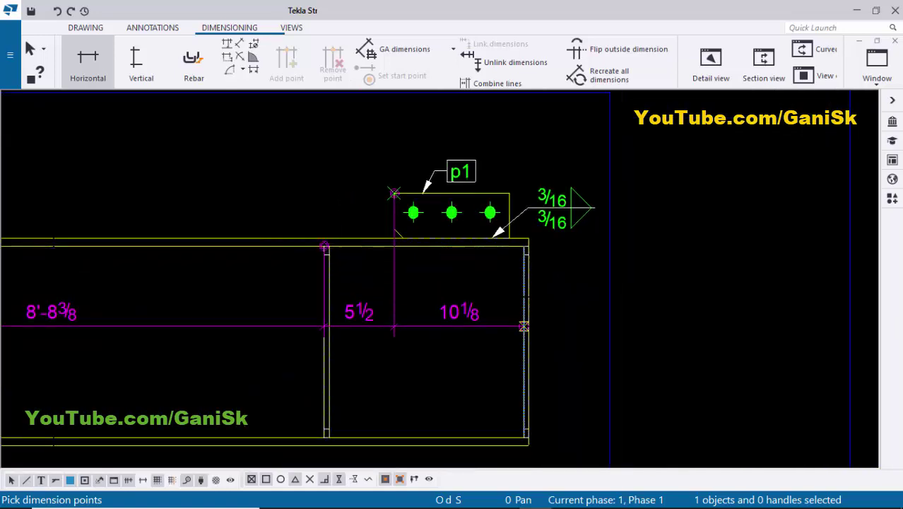
scroll(535, 253, up, 3)
scroll(539, 239, down, 2)
scroll(541, 243, down, 2)
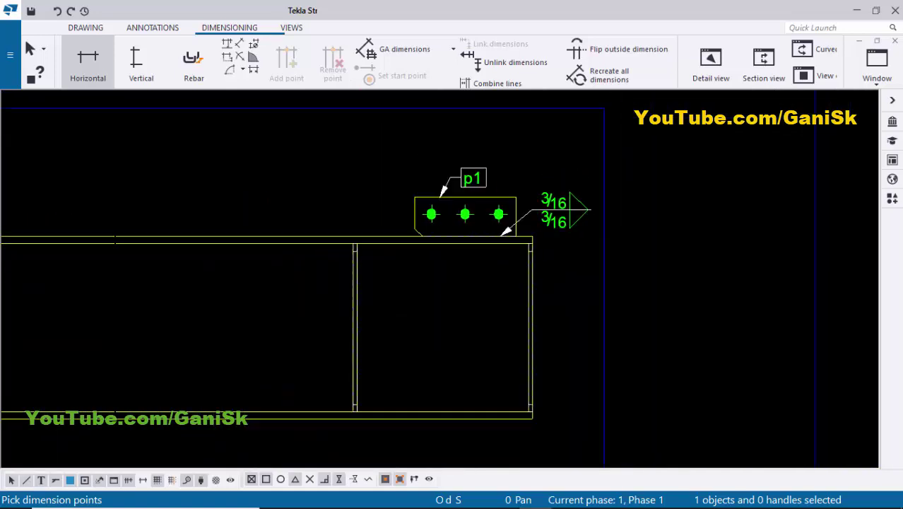
mouse_move(257, 171)
middle_down()
mouse_move(439, 249)
mouse_move(584, 249)
middle_up()
scroll(452, 228, down, 3)
middle_drag(452, 227, 526, 228)
right_click(406, 170)
click(453, 179)
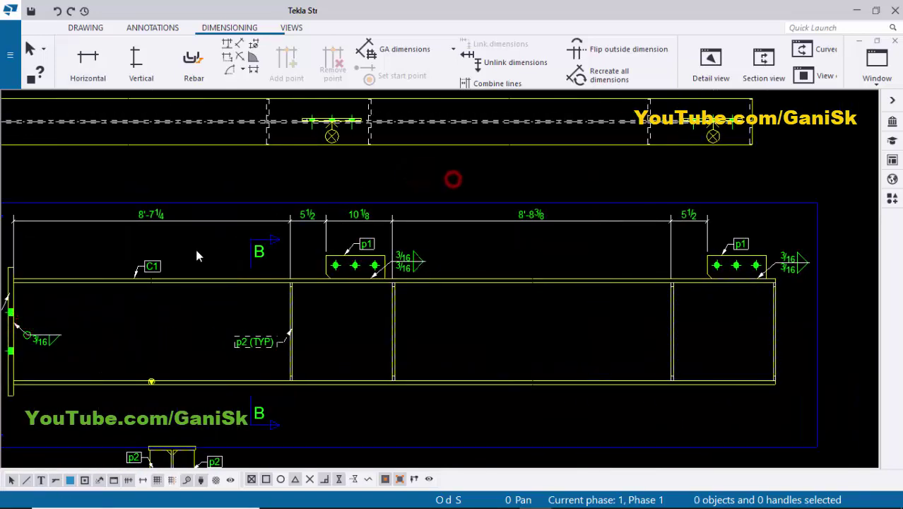
Step: Examine the horizontal dimension string above the column from the base plate to the second p1 plate
middle_drag(96, 245, 254, 242)
scroll(255, 243, up, 2)
middle_drag(737, 247, 523, 238)
scroll(523, 238, down, 1)
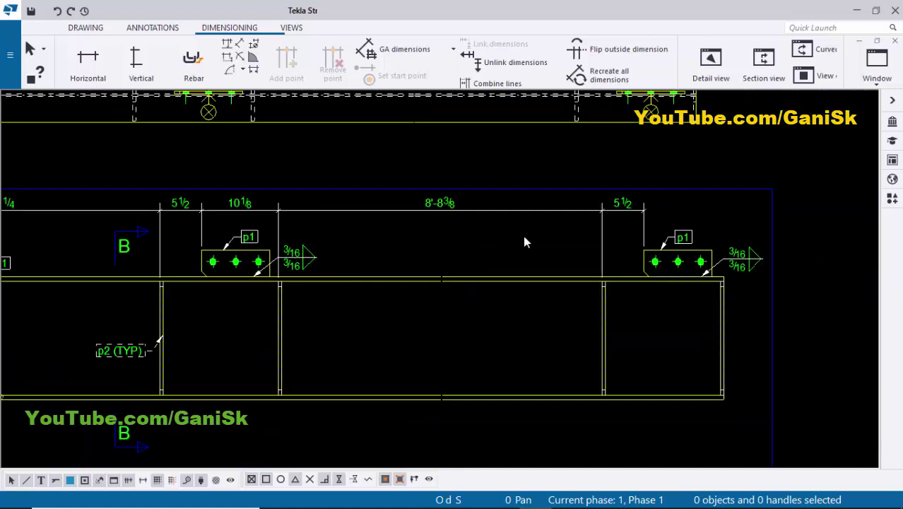
middle_drag(224, 226, 397, 228)
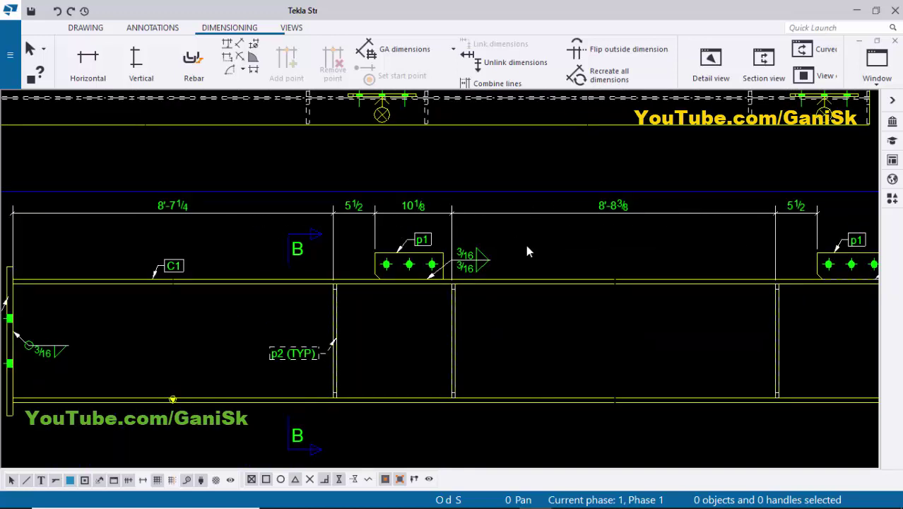
scroll(527, 245, down, 1)
middle_drag(492, 246, 555, 247)
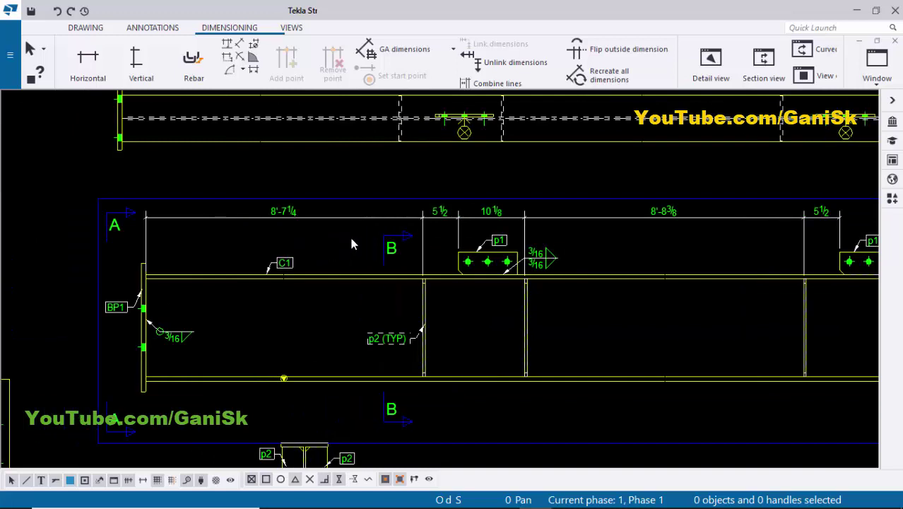
middle_drag(416, 236, 391, 238)
Step: Change the horizontal dimension string's straight type to running dimensions measured from an RD start point without a continuous line
click(416, 215)
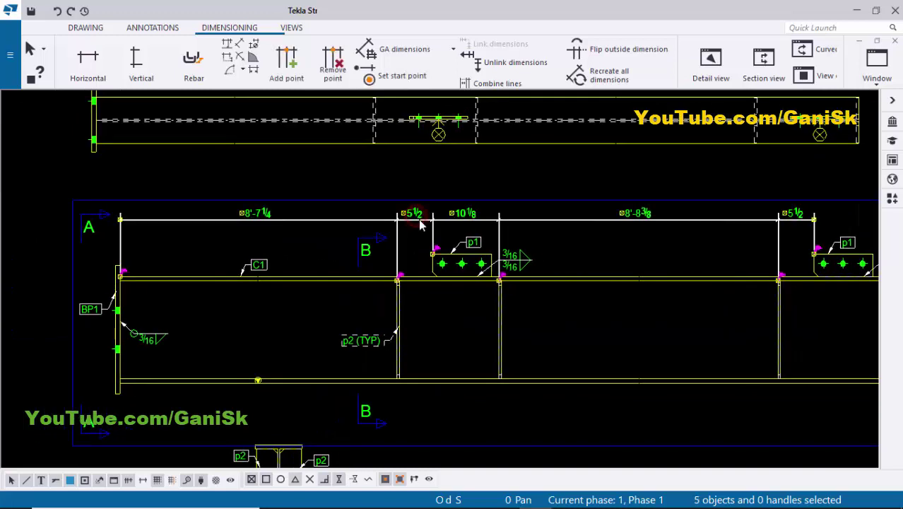
double_click(420, 223)
click(297, 113)
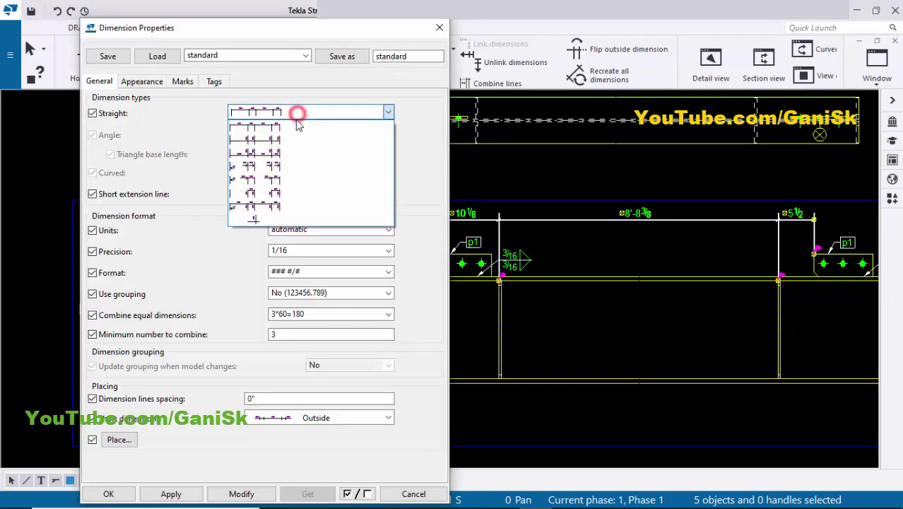
click(270, 167)
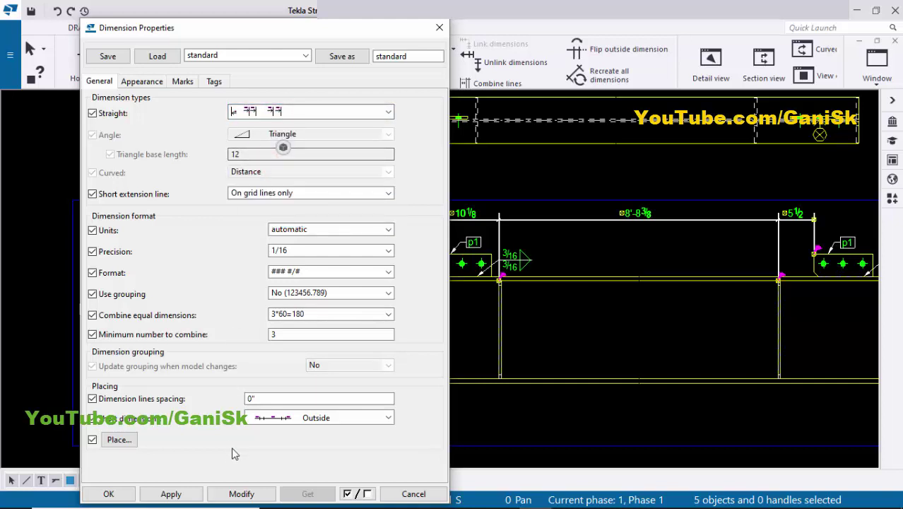
click(241, 494)
click(120, 495)
click(597, 238)
scroll(596, 237, down, 2)
middle_drag(576, 229, 615, 235)
scroll(291, 242, up, 3)
scroll(290, 239, up, 3)
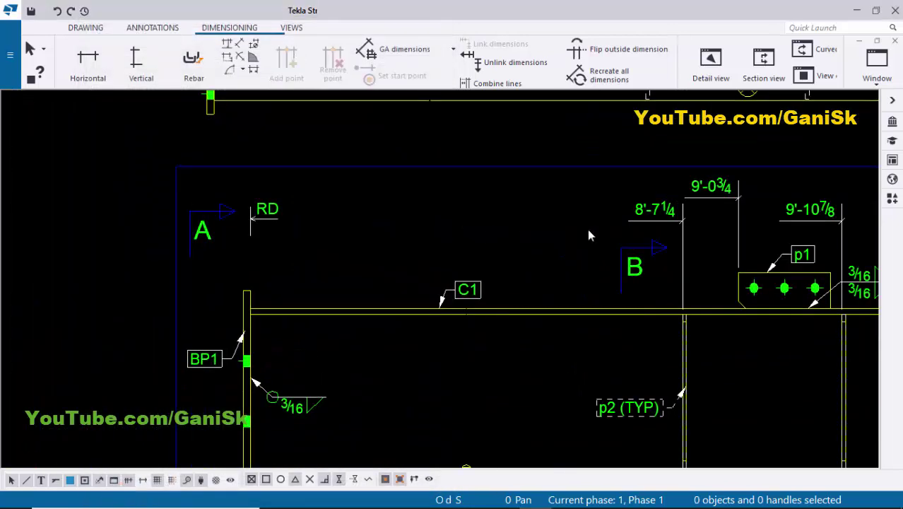
Step: Examine the running dimensions' reference points at the RD start, the p2 stiffeners and the first p1 plate
middle_drag(696, 220, 545, 219)
click(509, 216)
click(403, 219)
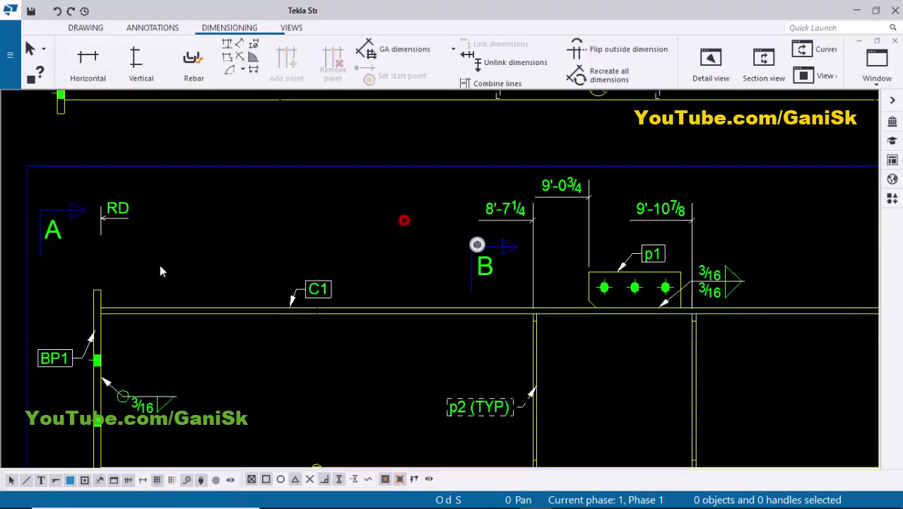
middle_drag(125, 263, 201, 259)
scroll(191, 247, up, 3)
click(193, 206)
click(196, 211)
scroll(183, 321, up, 3)
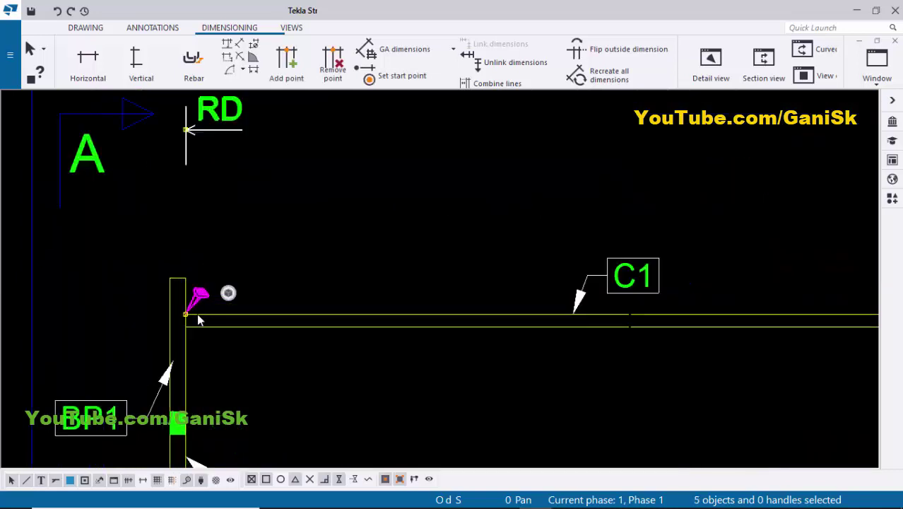
scroll(183, 316, down, 4)
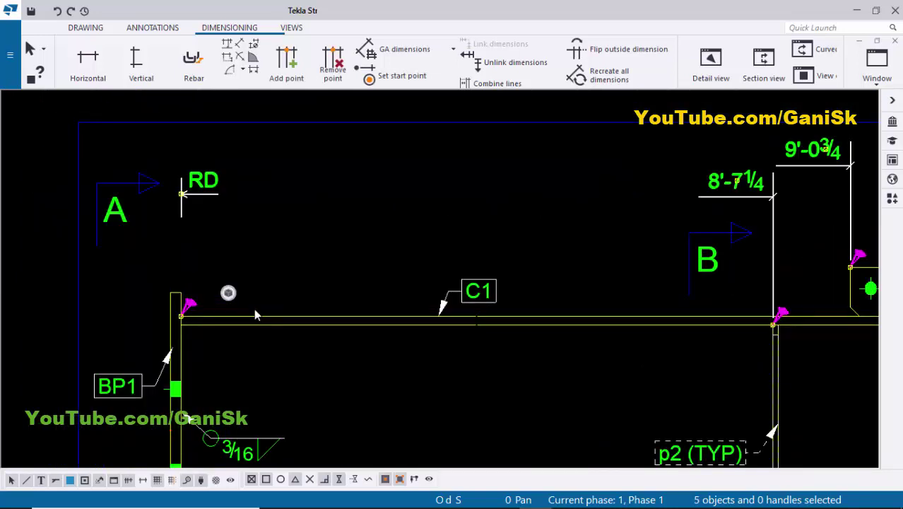
scroll(406, 340, up, 5)
scroll(403, 332, down, 6)
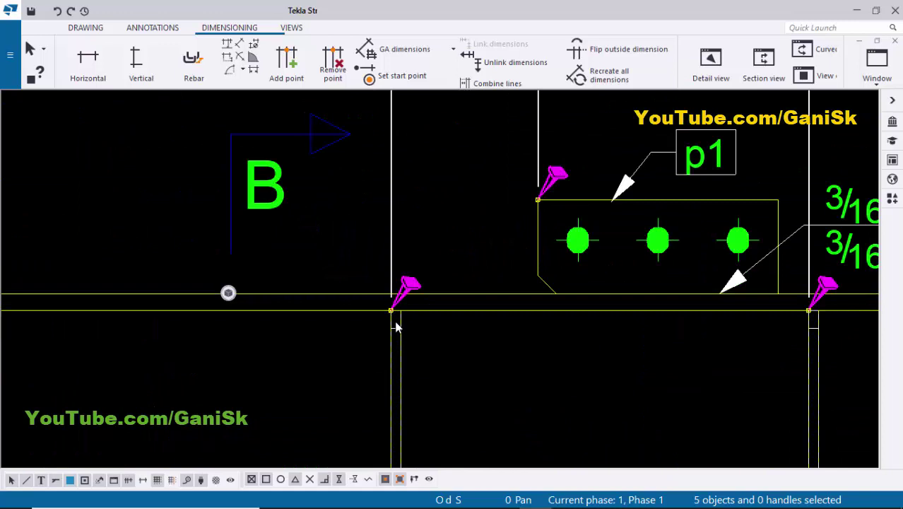
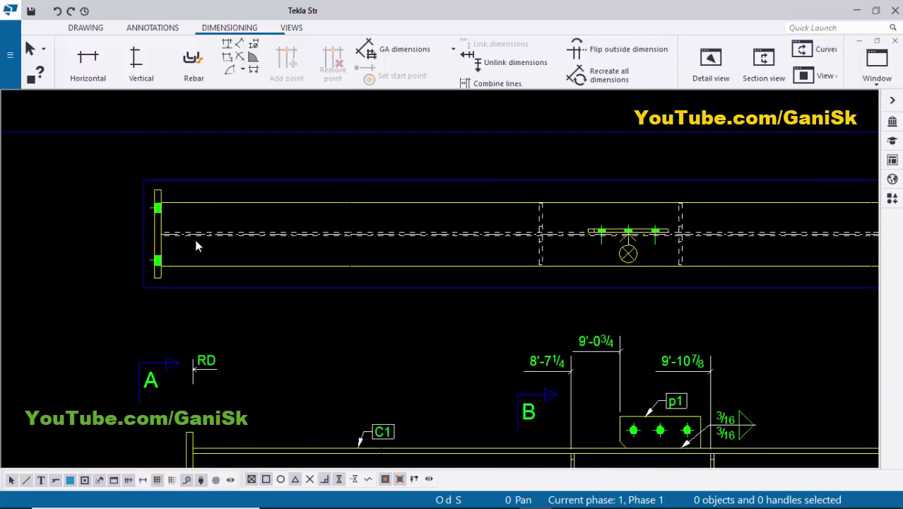
Step: Add a part mark with the applied mark properties to the base plate in the top view and place it outside the column end
scroll(173, 234, up, 2)
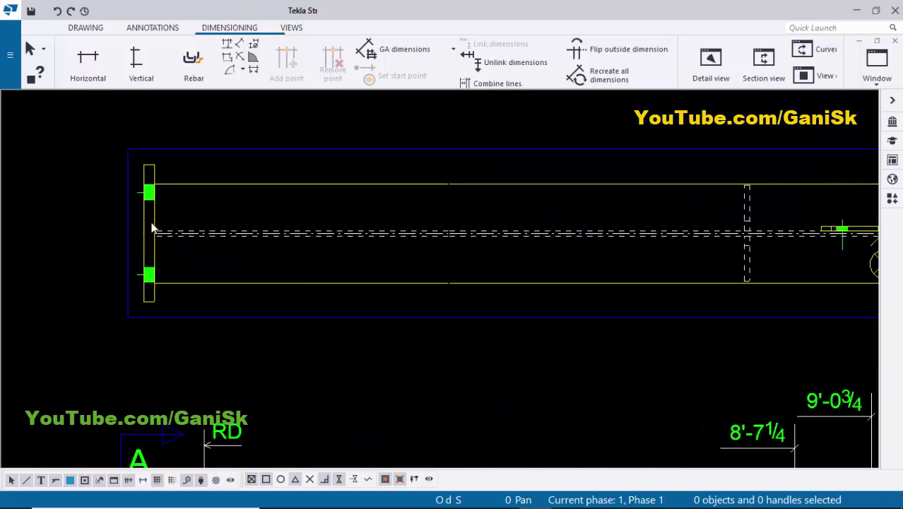
right_click(143, 222)
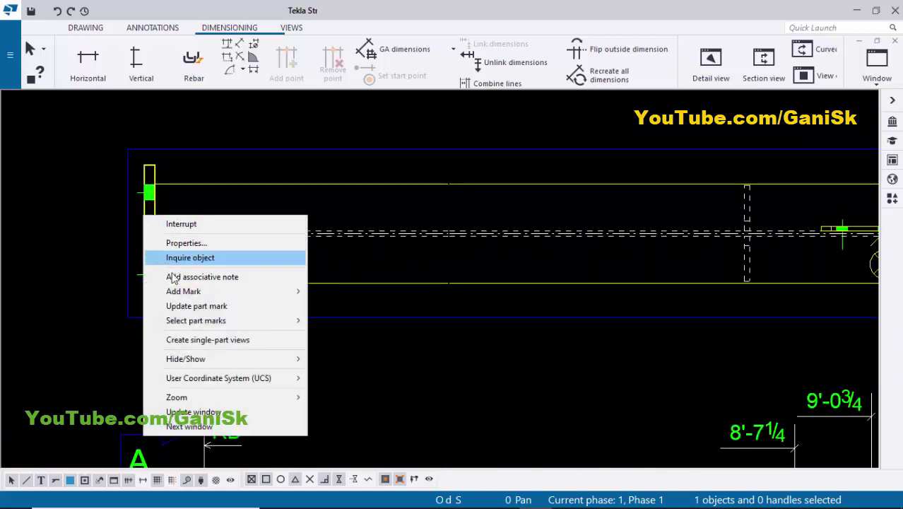
click(190, 291)
click(344, 307)
middle_drag(172, 253, 223, 263)
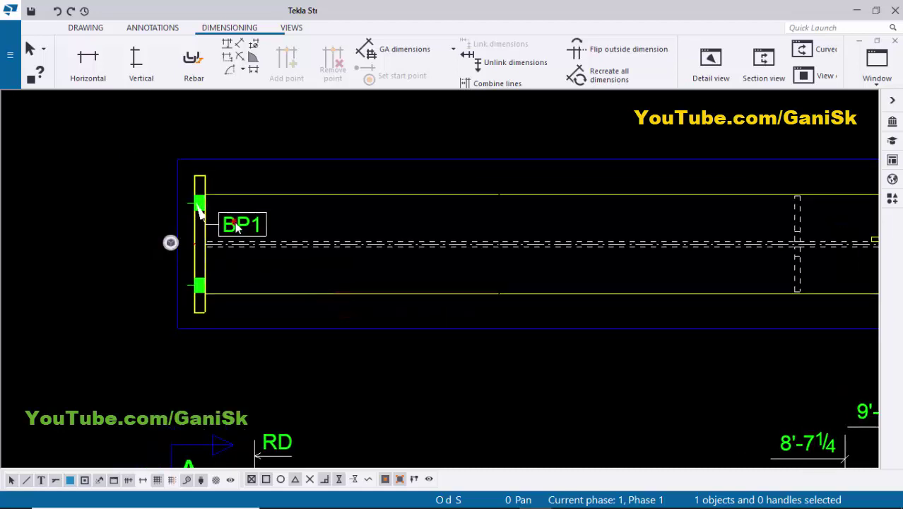
mouse_move(235, 224)
mouse_down()
mouse_move(178, 255)
mouse_move(157, 239)
mouse_move(144, 265)
mouse_up()
scroll(157, 238, up, 2)
click(153, 225)
scroll(153, 226, down, 2)
scroll(199, 243, down, 1)
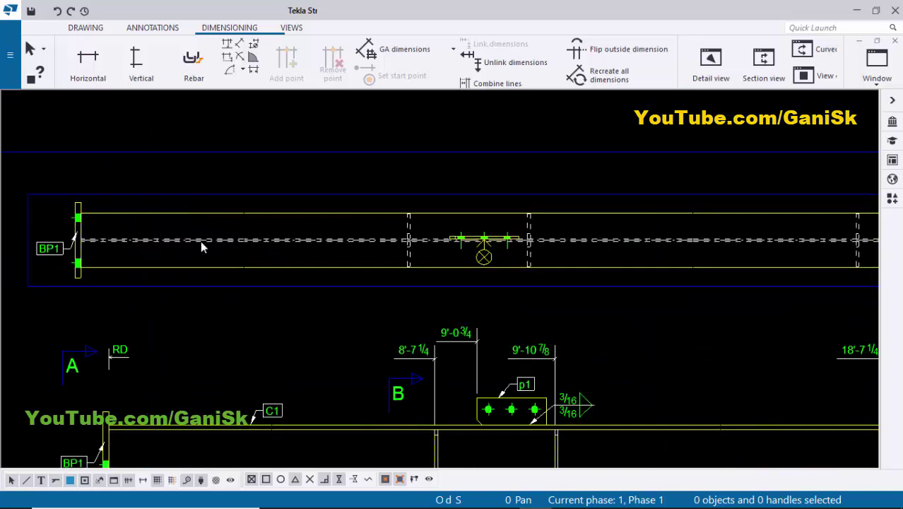
Step: Add a part mark with the applied mark properties to the column in the top view and place it above the flange edge
scroll(253, 215, up, 1)
click(242, 211)
right_click(242, 211)
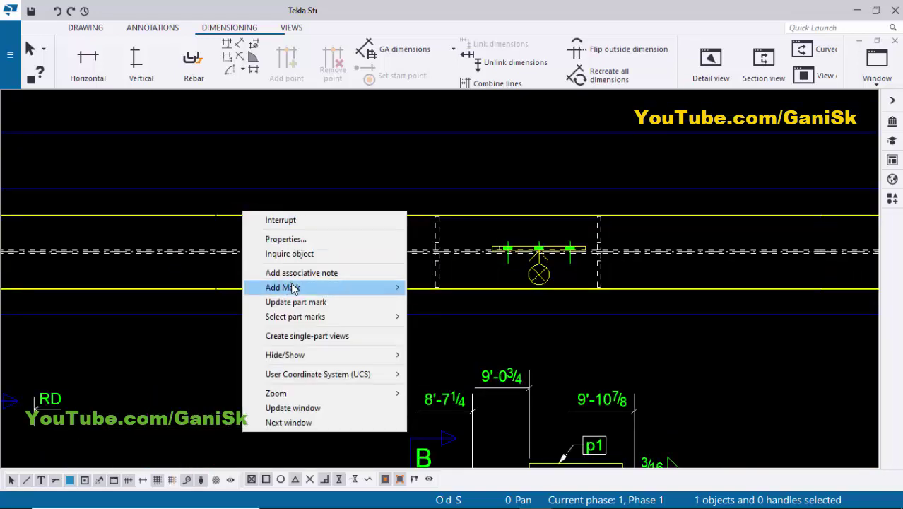
mouse_move(293, 287)
click(452, 304)
scroll(199, 260, up, 1)
scroll(198, 257, up, 1)
click(234, 261)
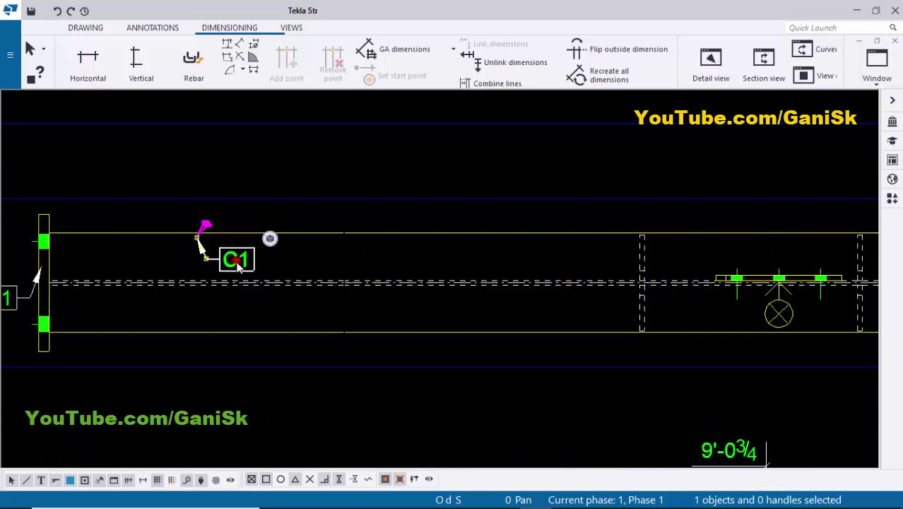
drag(229, 259, 238, 209)
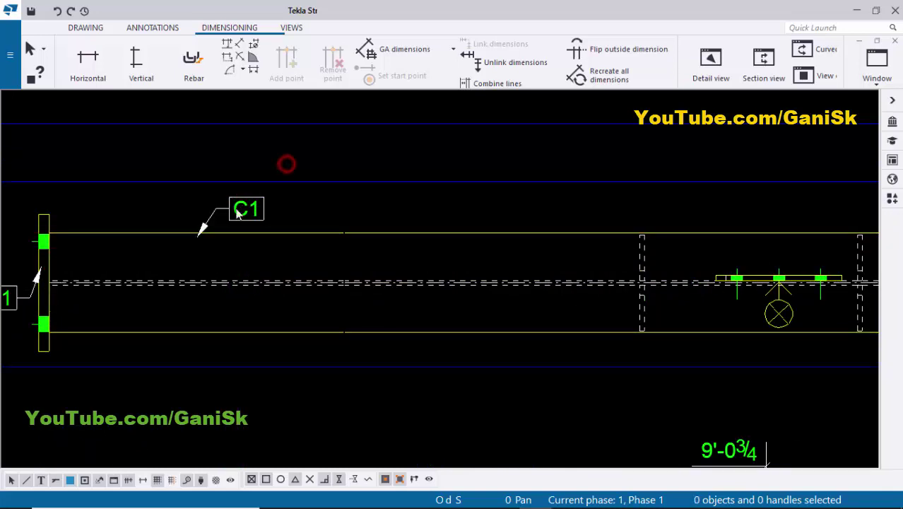
scroll(302, 226, down, 1)
Step: Add a part mark with the applied mark properties to the first stiffener in the top view and place it below the column
scroll(263, 253, up, 2)
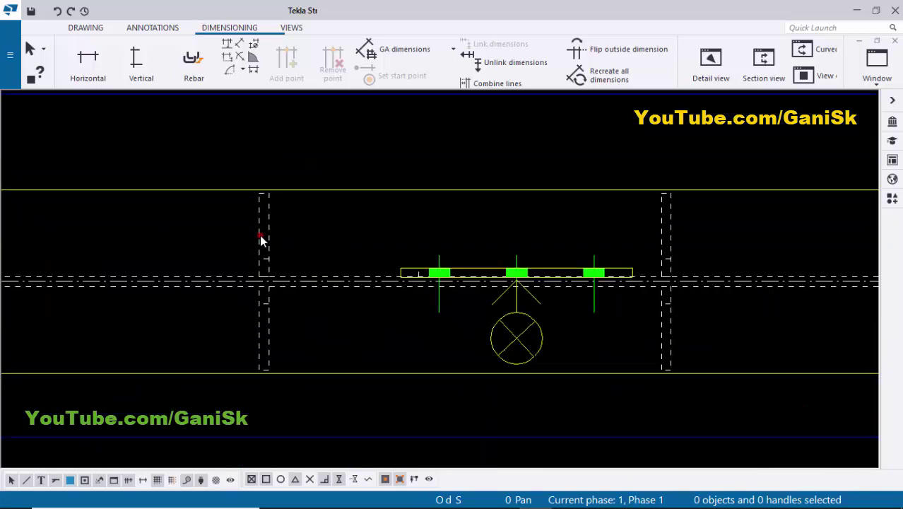
scroll(567, 245, down, 1)
scroll(346, 252, up, 1)
click(303, 329)
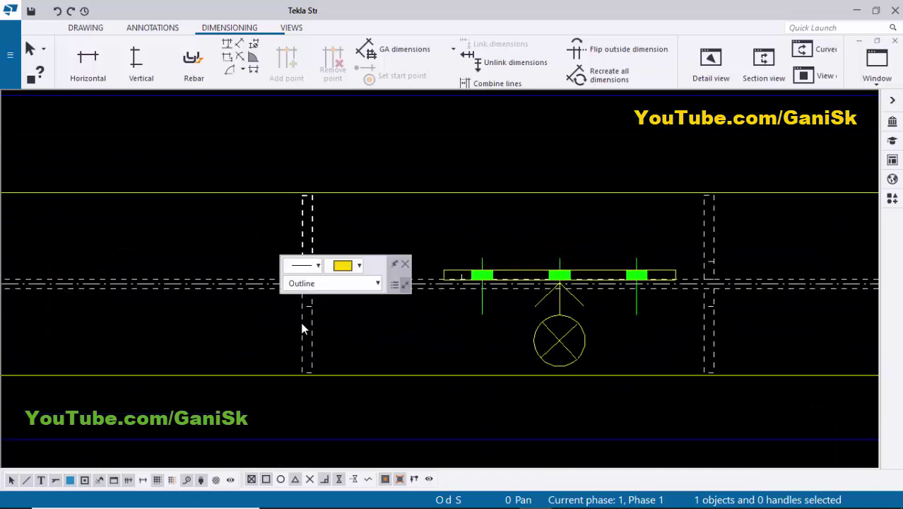
right_click(303, 330)
click(433, 182)
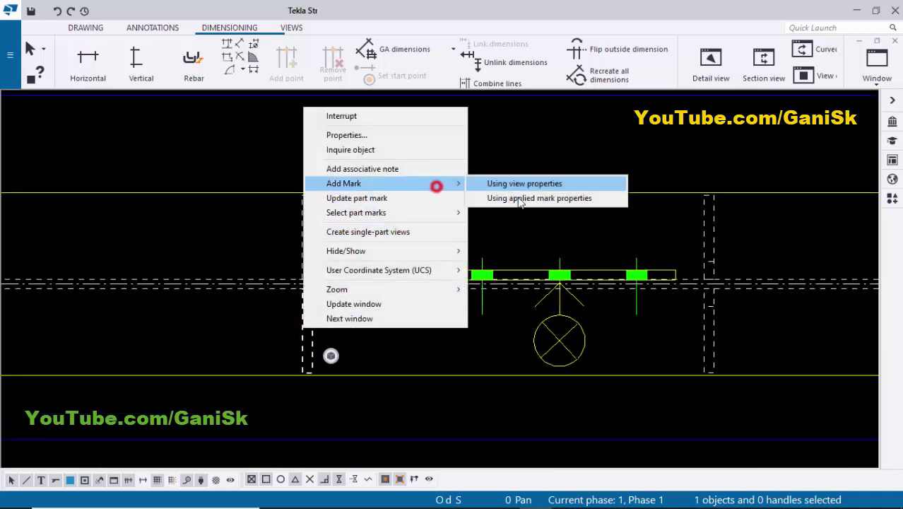
click(514, 201)
scroll(357, 270, down, 1)
scroll(371, 243, up, 1)
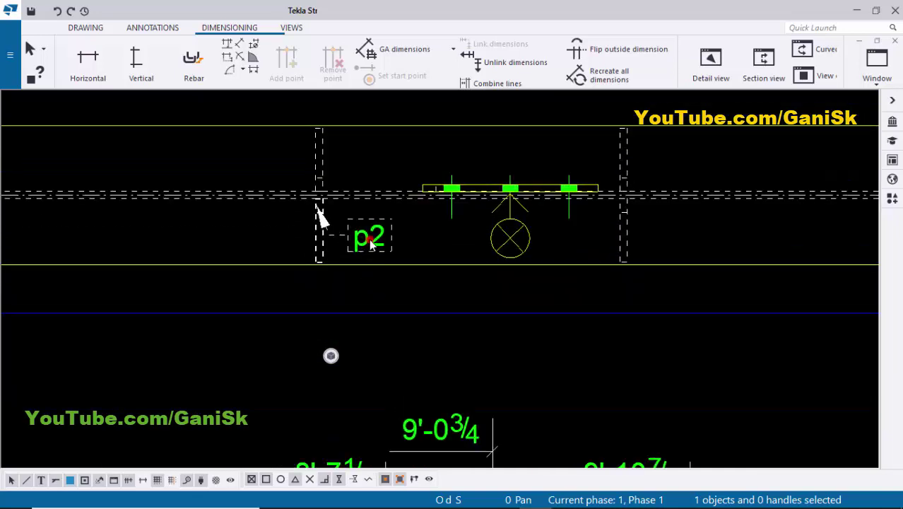
drag(368, 242, 245, 297)
Step: Append the text element "(TYP)" to the top view's p2 mark and move the mark farther from the stiffener, below the column
double_click(250, 298)
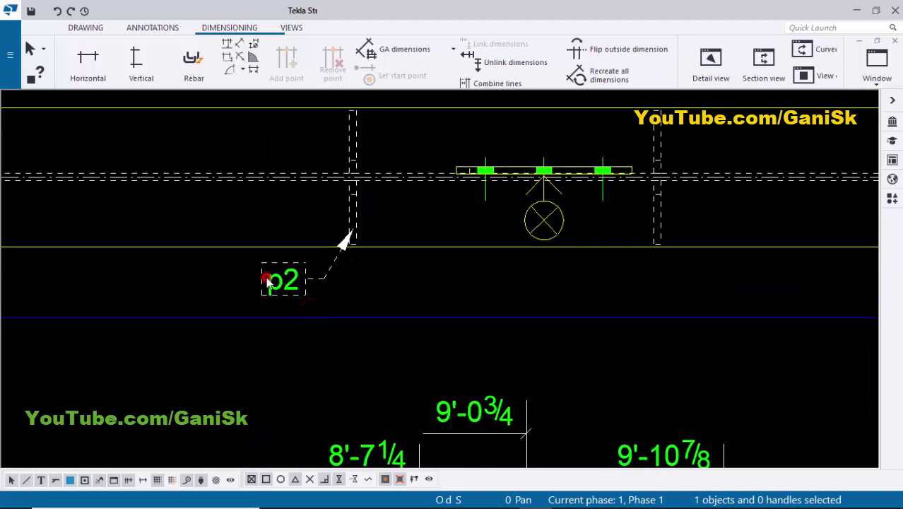
scroll(48, 311, down, 3)
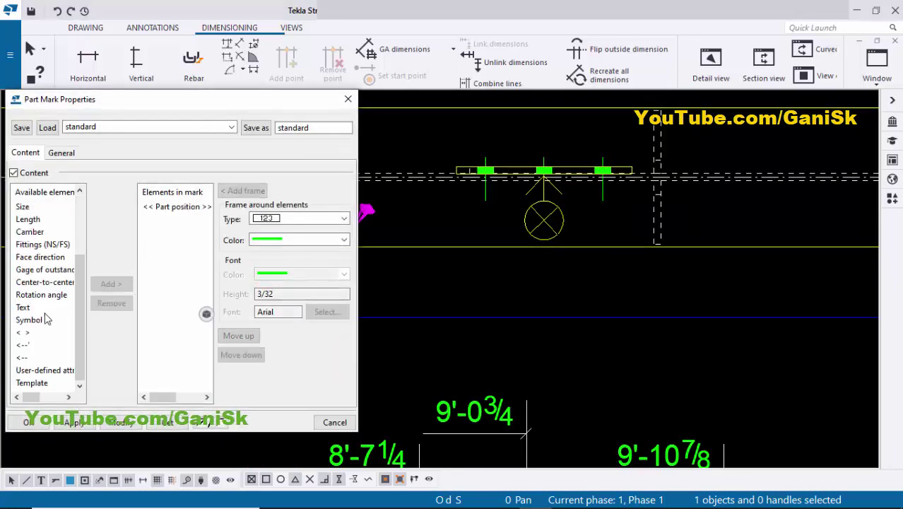
click(100, 285)
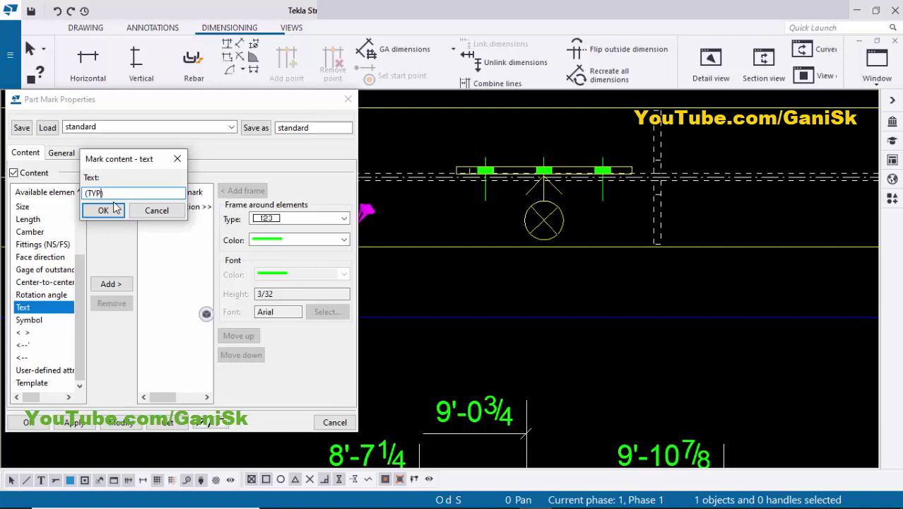
click(102, 211)
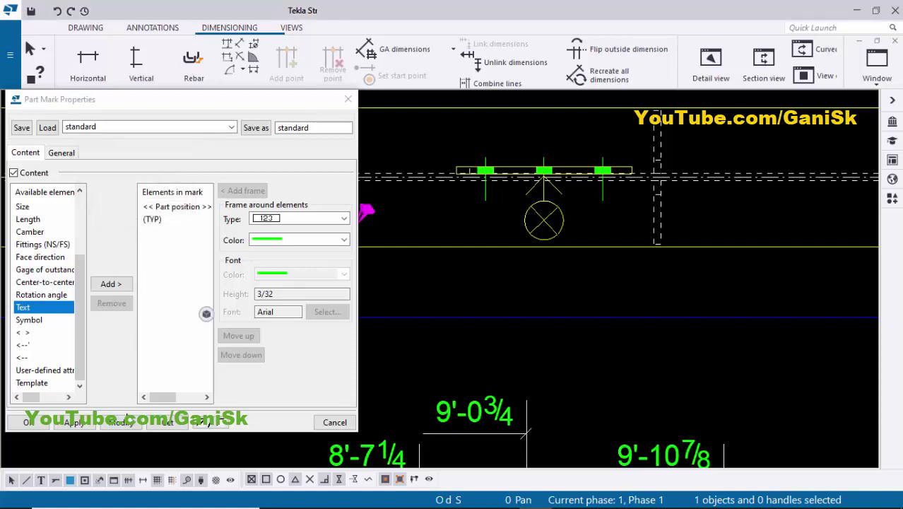
click(127, 424)
click(34, 425)
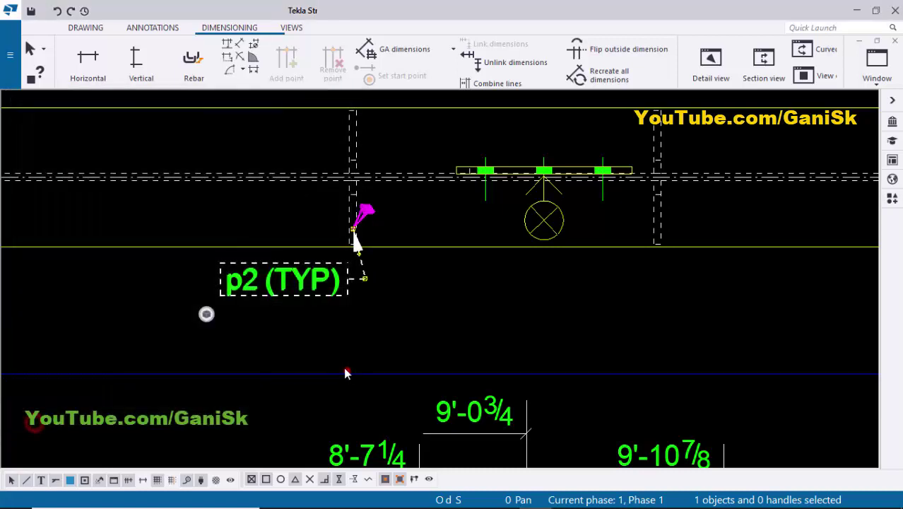
click(308, 289)
drag(334, 281, 298, 283)
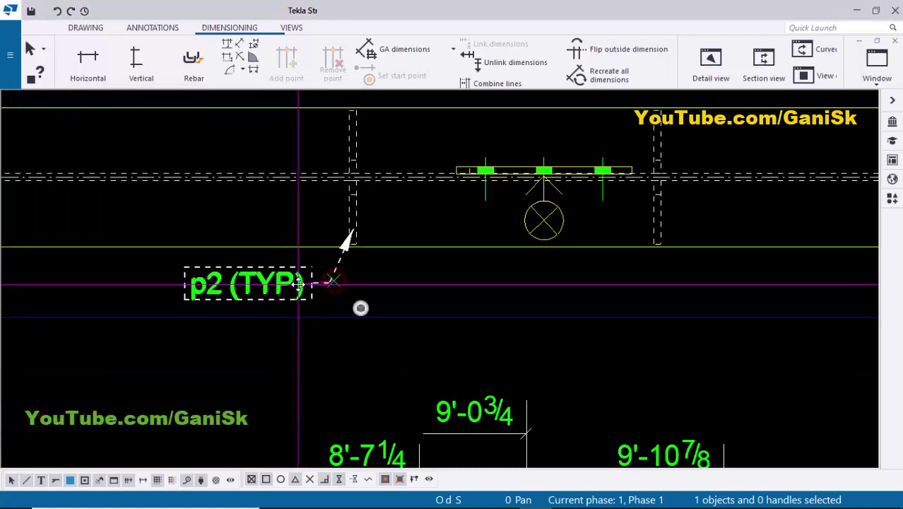
click(383, 277)
Step: Add a part mark with the applied mark properties to the first p1 plate in the top view and place it above the column
scroll(412, 276, down, 2)
scroll(417, 282, up, 2)
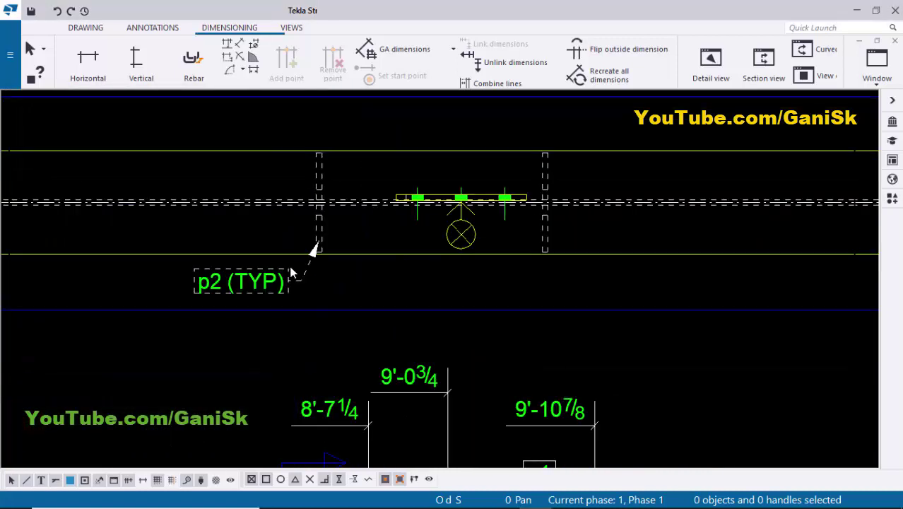
scroll(415, 237, up, 3)
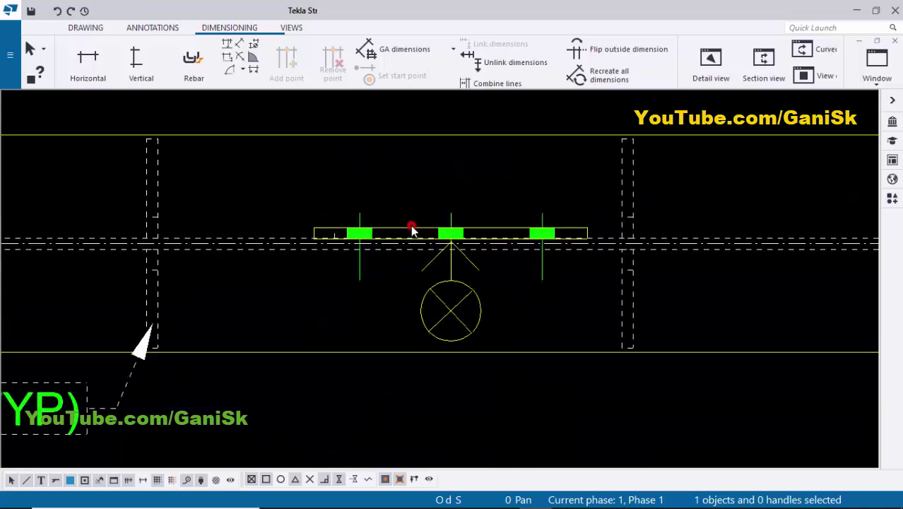
right_click(412, 229)
click(438, 298)
click(609, 316)
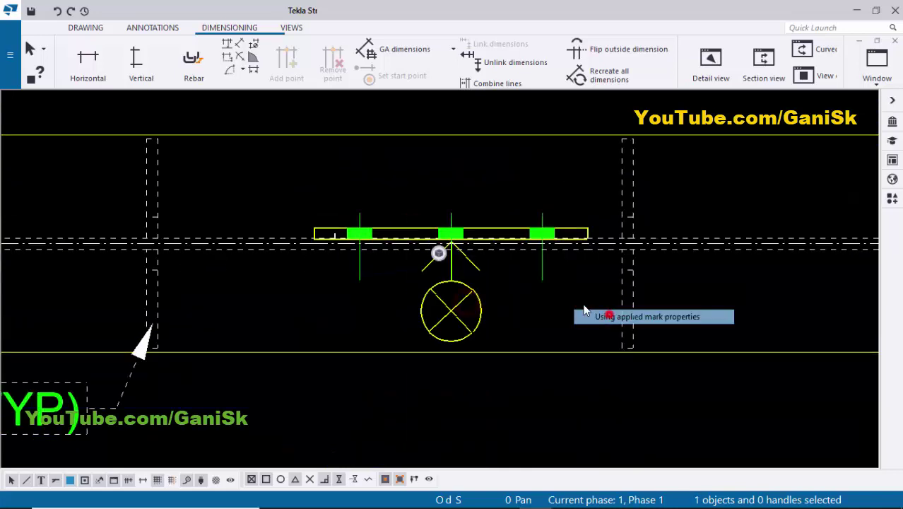
scroll(467, 247, down, 2)
middle_drag(468, 255, 469, 259)
click(506, 211)
drag(516, 201, 305, 130)
click(424, 126)
middle_drag(341, 121, 382, 175)
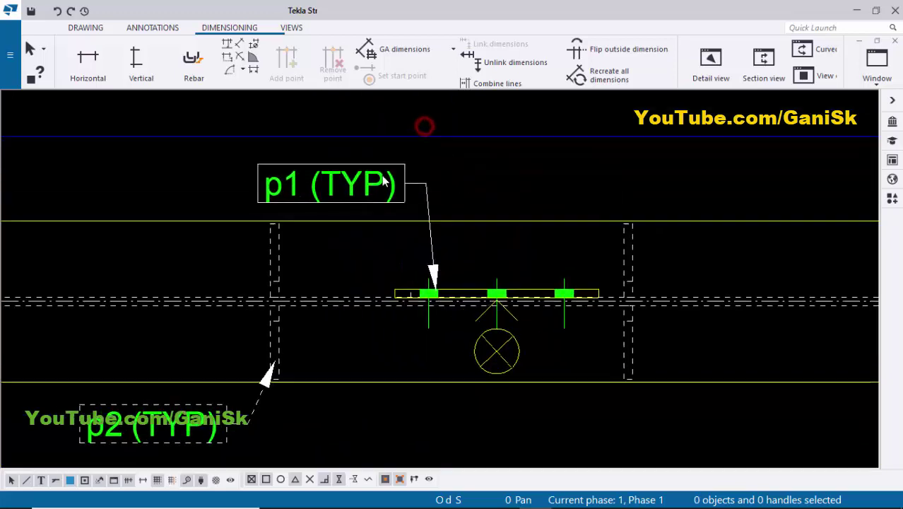
Step: Remove the "(TYP)" text element from the first p1 plate's mark in the top view, keeping only the part position
scroll(360, 188, up, 2)
click(348, 187)
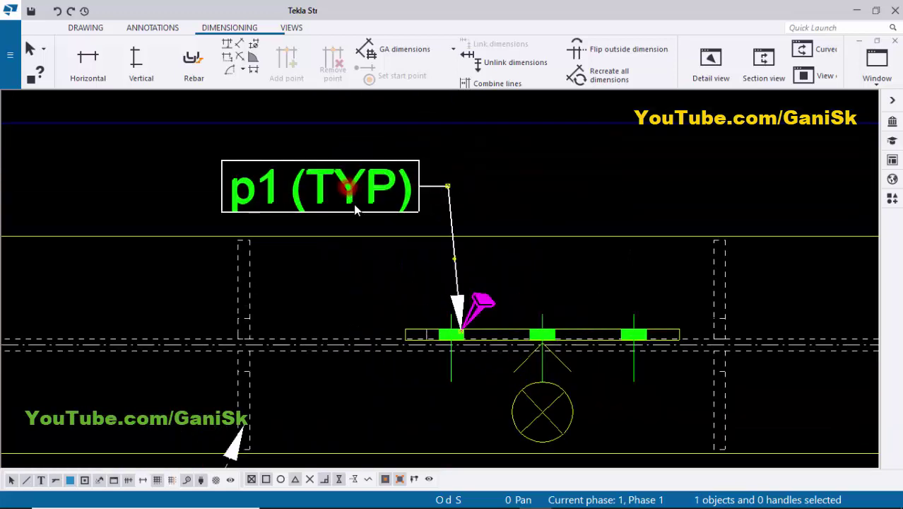
double_click(339, 187)
click(155, 221)
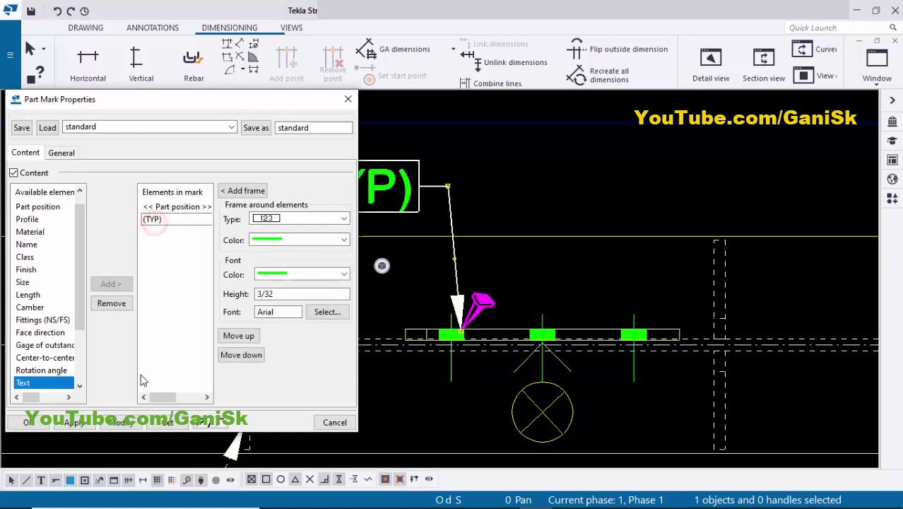
click(116, 303)
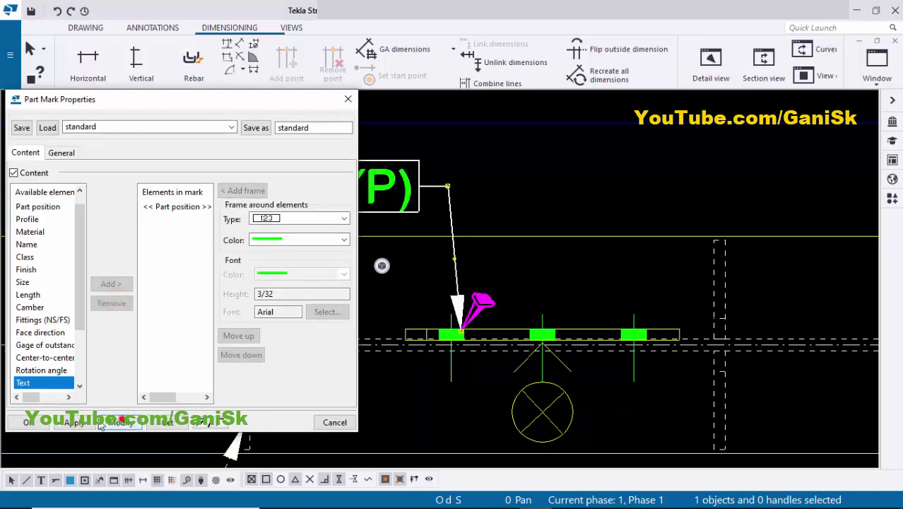
click(75, 422)
click(533, 149)
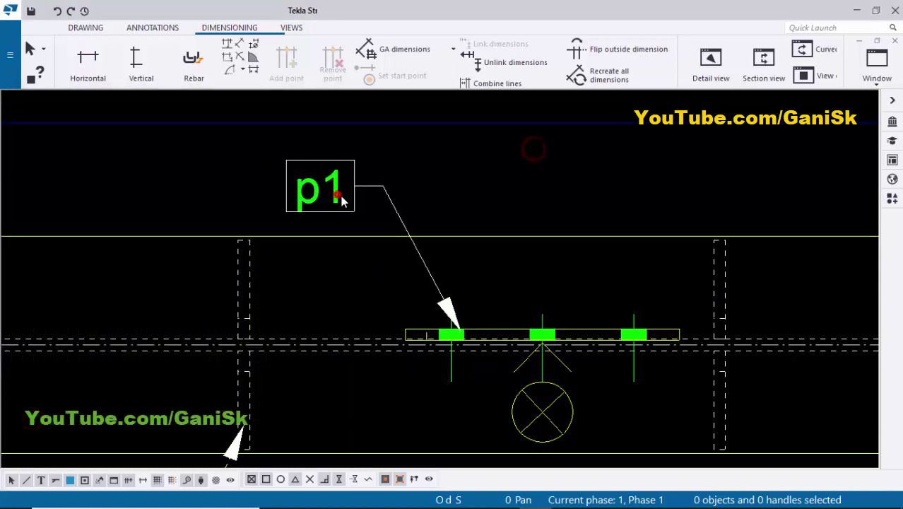
click(339, 197)
click(585, 201)
Step: Add a part mark to the second p1 plate in the top view and place it just above the plate, within the column outline
scroll(645, 229, down, 5)
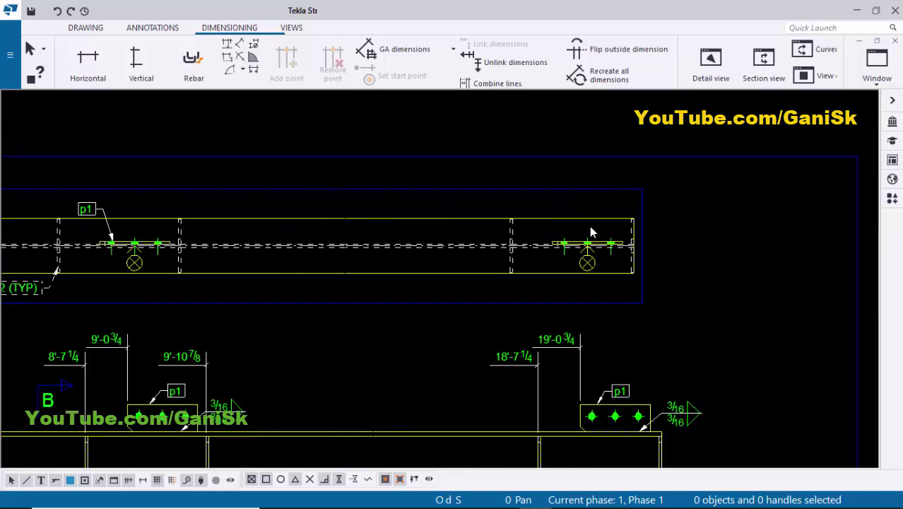
scroll(592, 232, up, 5)
click(478, 259)
right_click(478, 258)
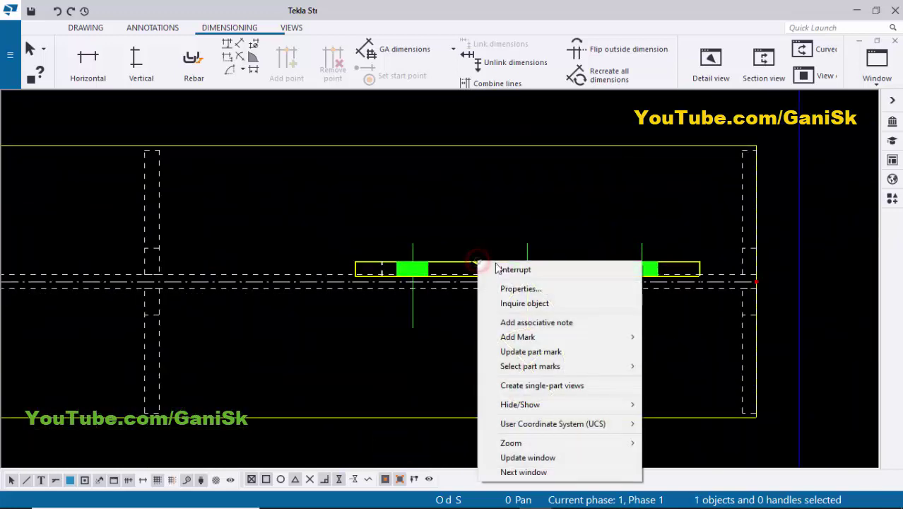
mouse_move(529, 338)
click(681, 351)
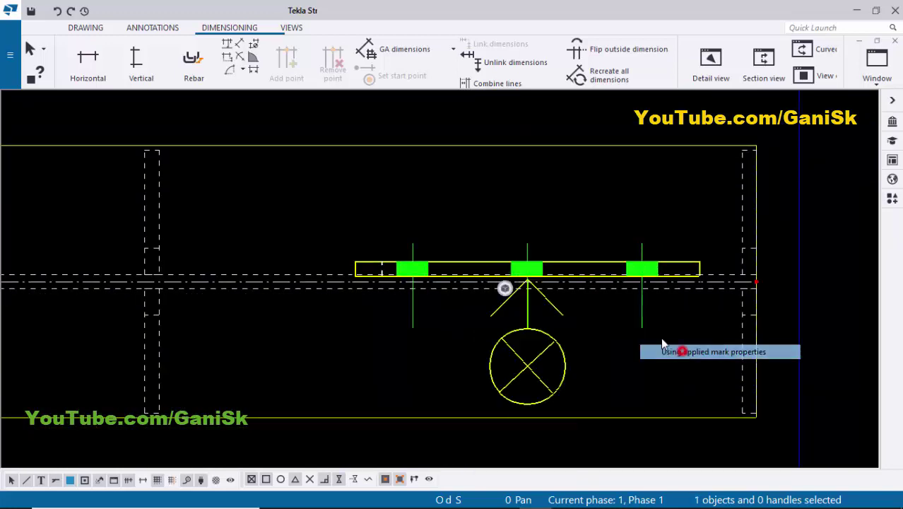
scroll(513, 224, down, 4)
scroll(404, 218, up, 1)
click(397, 218)
drag(428, 217, 456, 214)
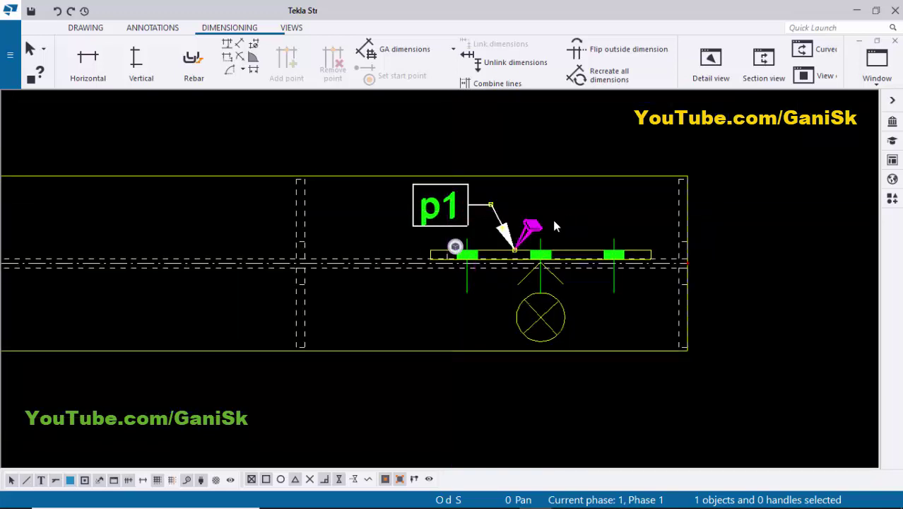
click(568, 219)
Step: Move the first p1 plate's mark in the top view inside the column outline, just above the plate
scroll(426, 222, down, 3)
middle_drag(450, 236, 116, 194)
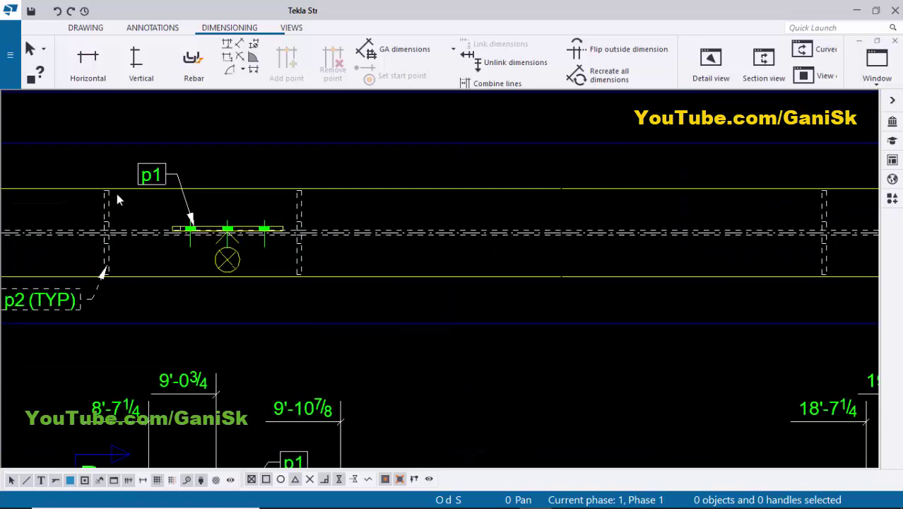
scroll(141, 187, up, 4)
drag(164, 160, 236, 229)
click(356, 228)
Step: Add a vertical dimension from the first p1 plate's end corner to the column's upper edge in the top view
scroll(347, 225, down, 3)
scroll(438, 249, up, 4)
mouse_move(294, 222)
middle_down()
mouse_move(357, 241)
mouse_move(390, 237)
middle_up()
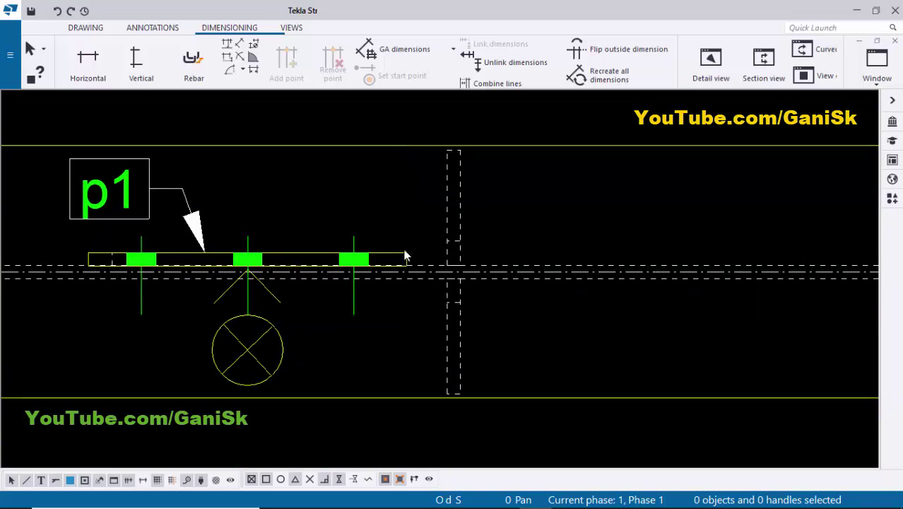
click(154, 71)
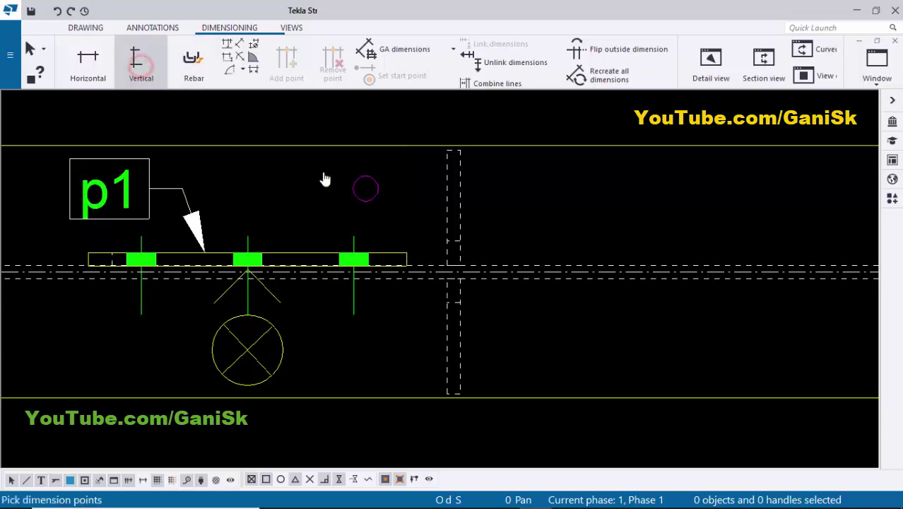
scroll(366, 222, up, 2)
click(357, 242)
scroll(372, 201, down, 2)
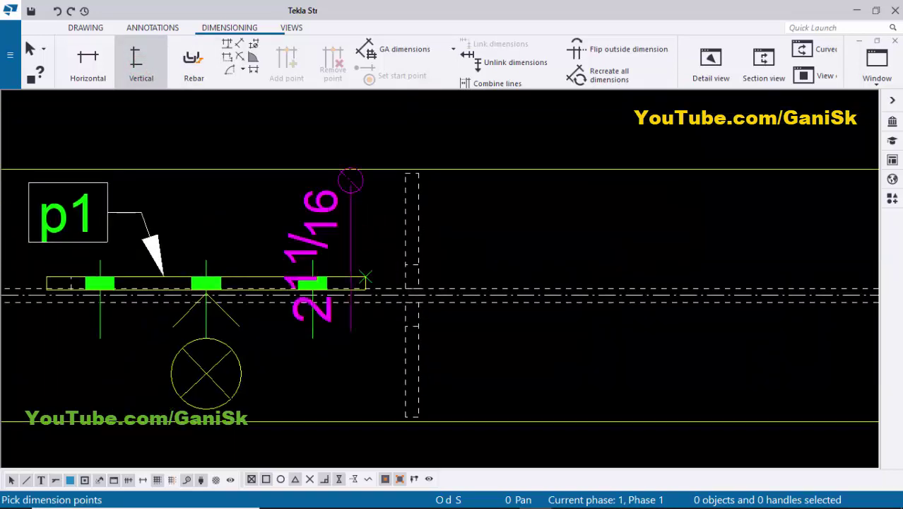
scroll(365, 170, up, 1)
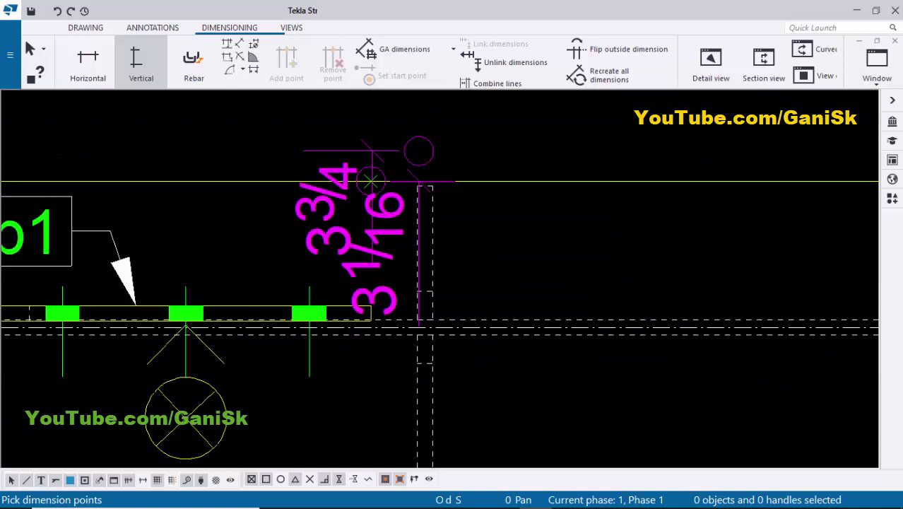
scroll(370, 181, down, 3)
right_click(425, 129)
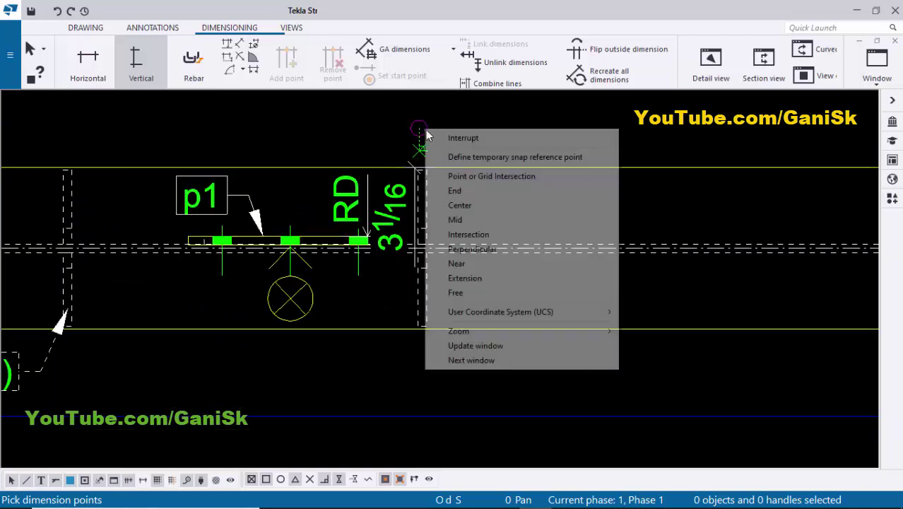
click(463, 137)
Step: Change the first p1 plate's vertical dimension from running to the relative straight dimension type
scroll(399, 198, up, 2)
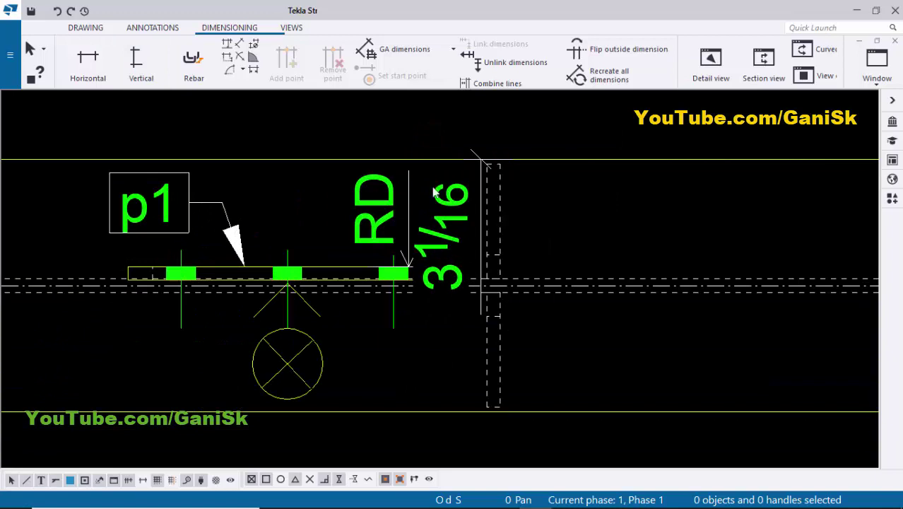
double_click(390, 215)
click(288, 111)
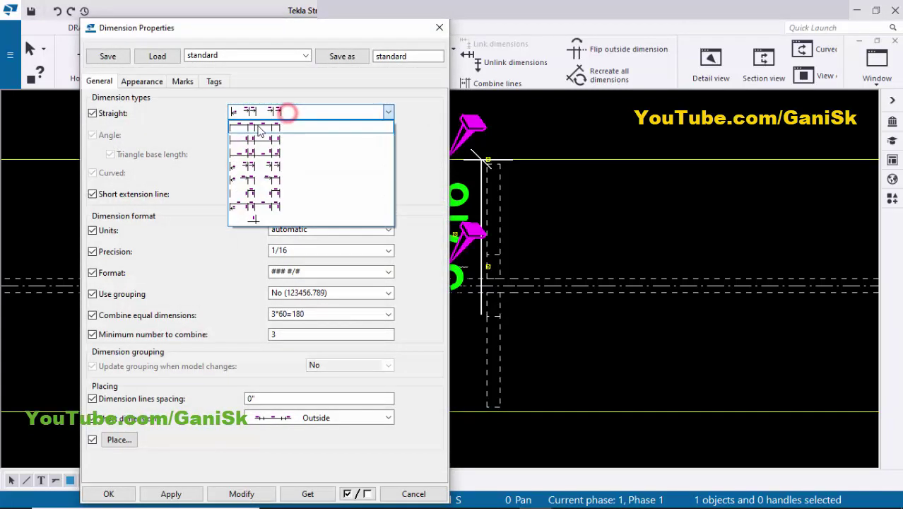
click(255, 127)
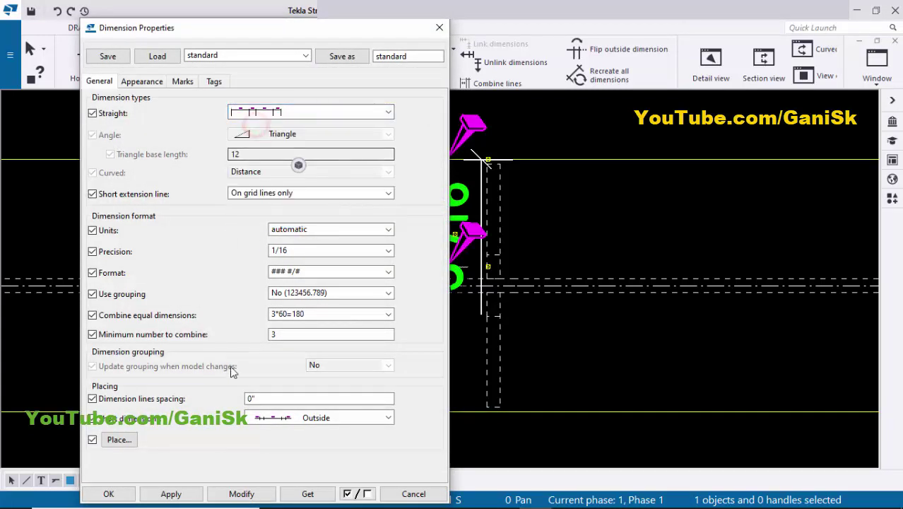
click(241, 494)
click(111, 494)
Step: Move the first p1 plate's vertical dimension line just past the neighbouring stiffener
middle_drag(580, 96, 502, 182)
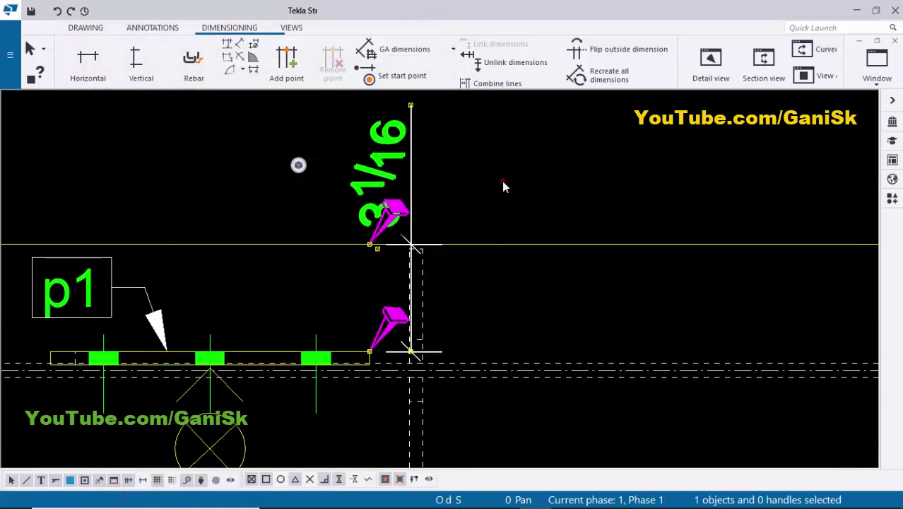
click(502, 181)
scroll(383, 213, up, 1)
click(385, 193)
drag(405, 196, 503, 201)
click(506, 212)
Step: Add a vertical dimension from the second p1 plate's end corner to the column's upper edge in the top view
scroll(506, 286, down, 7)
middle_drag(777, 304, 549, 300)
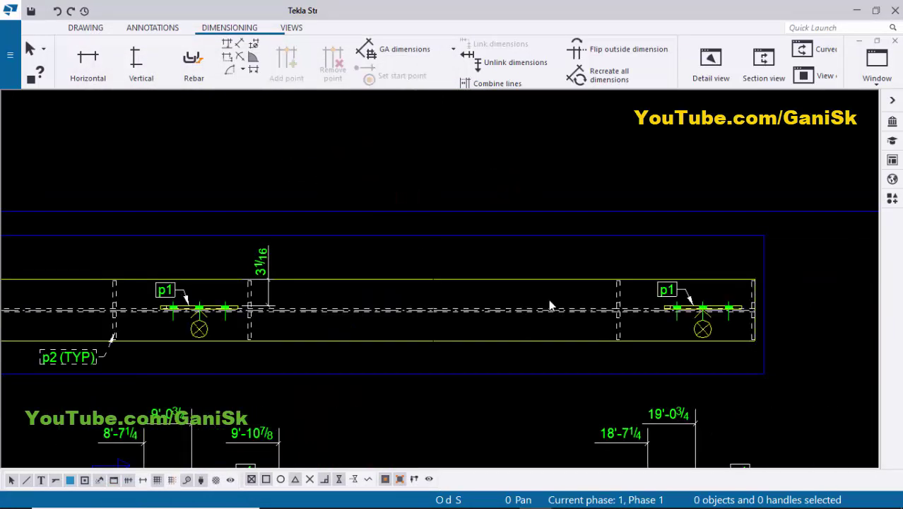
middle_drag(748, 307, 442, 278)
scroll(515, 276, up, 4)
scroll(515, 273, up, 1)
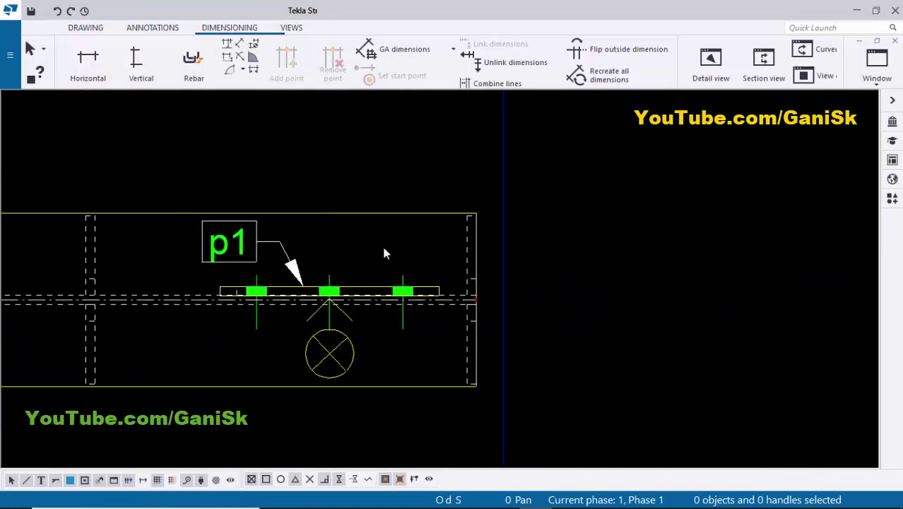
click(139, 63)
scroll(438, 286, up, 3)
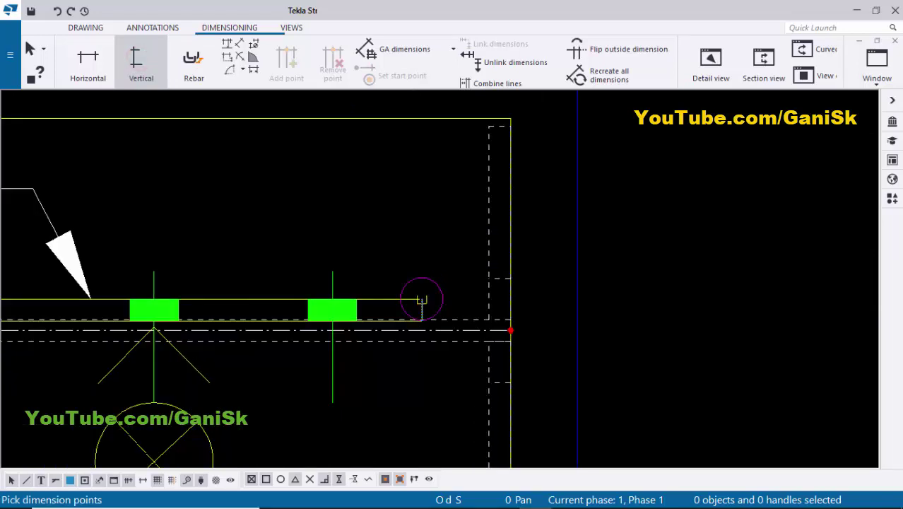
click(422, 300)
middle_drag(446, 170, 442, 256)
click(420, 203)
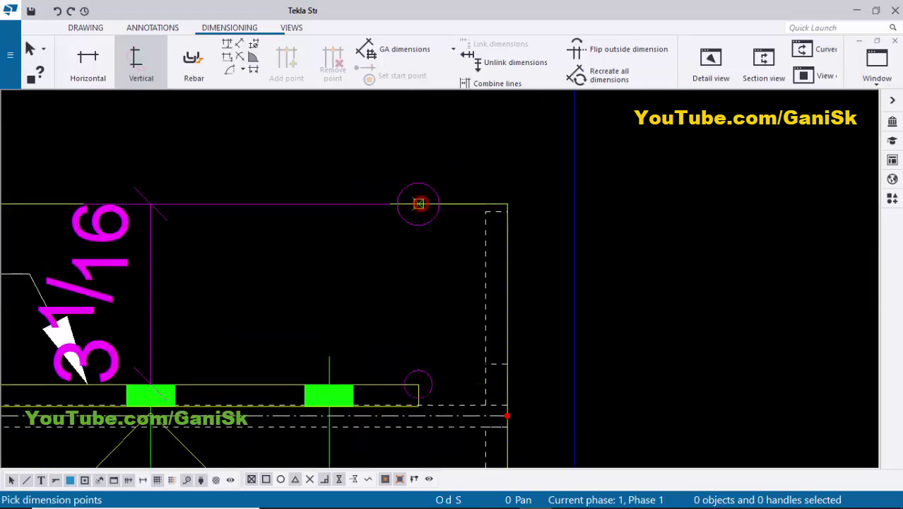
scroll(419, 204, down, 2)
middle_drag(423, 191, 413, 252)
middle_click(413, 184)
scroll(414, 184, up, 1)
scroll(417, 190, down, 4)
middle_drag(424, 209, 413, 251)
key(Escape)
Step: Move the second p1 plate's vertical dimension line beyond the end of the column
scroll(339, 185, up, 2)
click(348, 205)
drag(347, 205, 446, 205)
click(386, 198)
scroll(438, 226, down, 6)
scroll(574, 239, down, 1)
middle_drag(575, 240, 633, 238)
scroll(520, 279, up, 3)
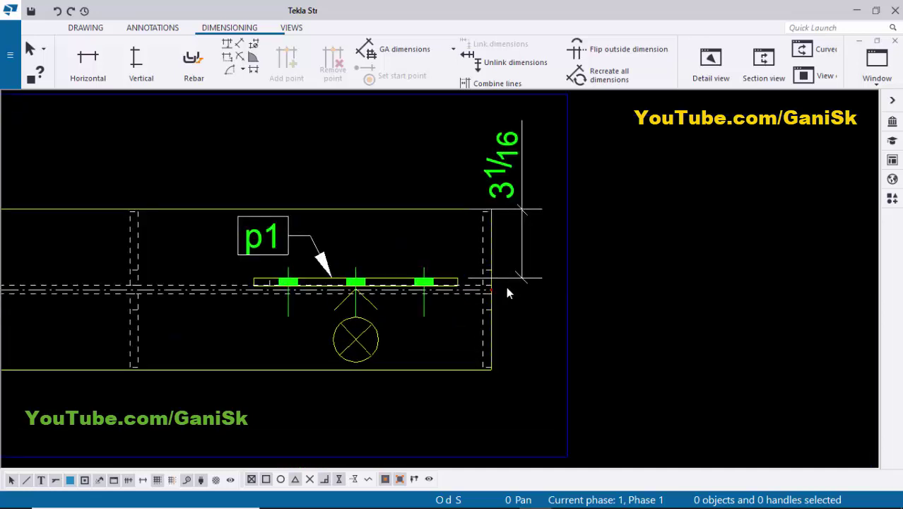
Step: Move the second p1 plate's vertical dimension line back over the plate, between its middle bolt and the bolt nearest the column end
scroll(510, 226, up, 2)
mouse_move(513, 212)
mouse_down()
mouse_move(444, 182)
mouse_move(335, 201)
mouse_up()
click(385, 182)
Step: Move the first p1 plate's vertical dimension line over the plate, between its middle bolt and the bolt beside the dimensioned corner
scroll(396, 182, down, 7)
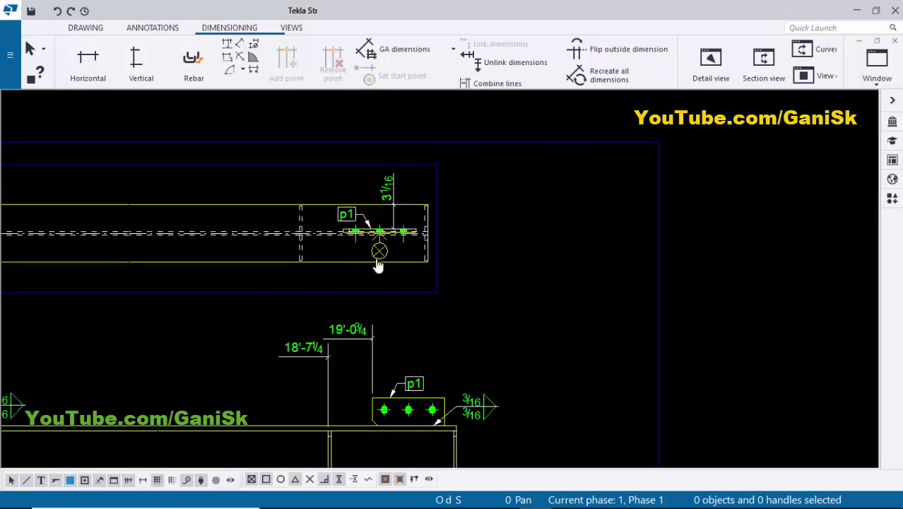
middle_drag(378, 264, 602, 292)
middle_drag(120, 260, 200, 269)
scroll(256, 249, up, 2)
scroll(256, 249, up, 2)
click(284, 211)
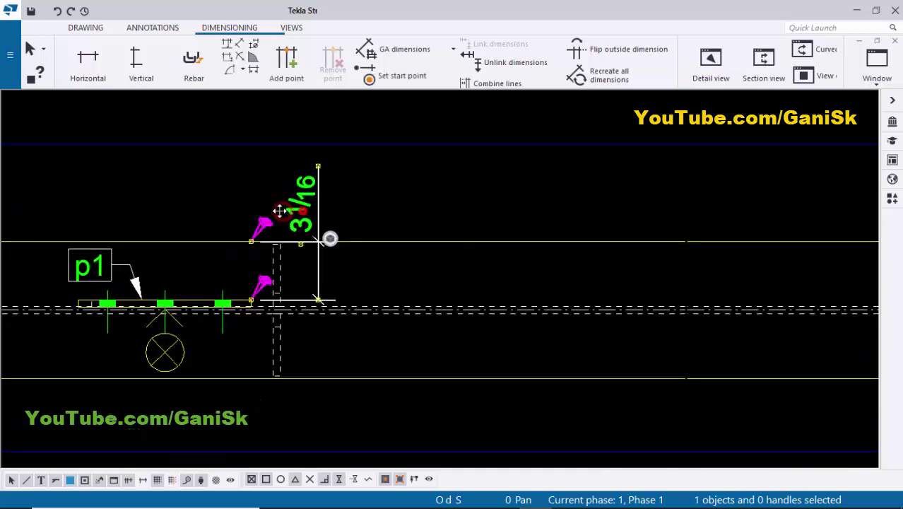
drag(283, 211, 251, 204)
click(275, 189)
scroll(295, 262, up, 2)
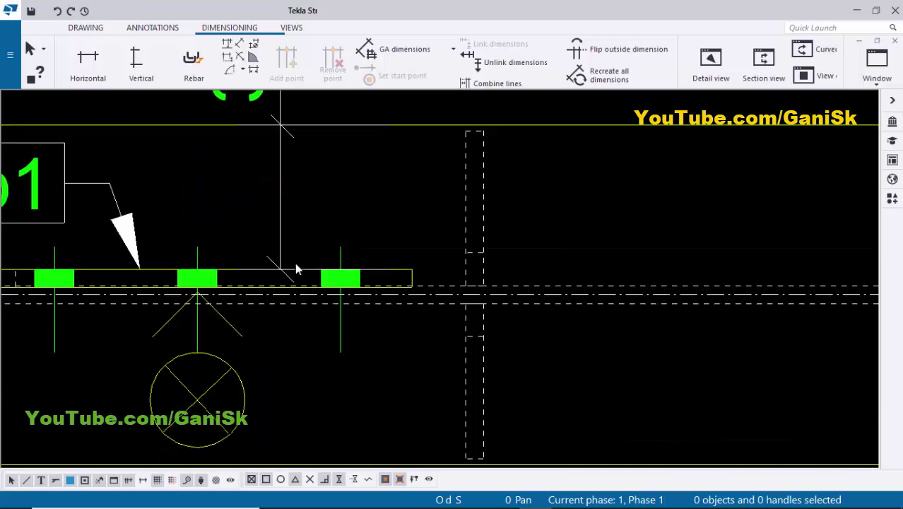
Step: Turn off the connecting side mark in the drawing part properties of the first p1 plate in the top view
scroll(318, 233, down, 1)
scroll(323, 216, down, 6)
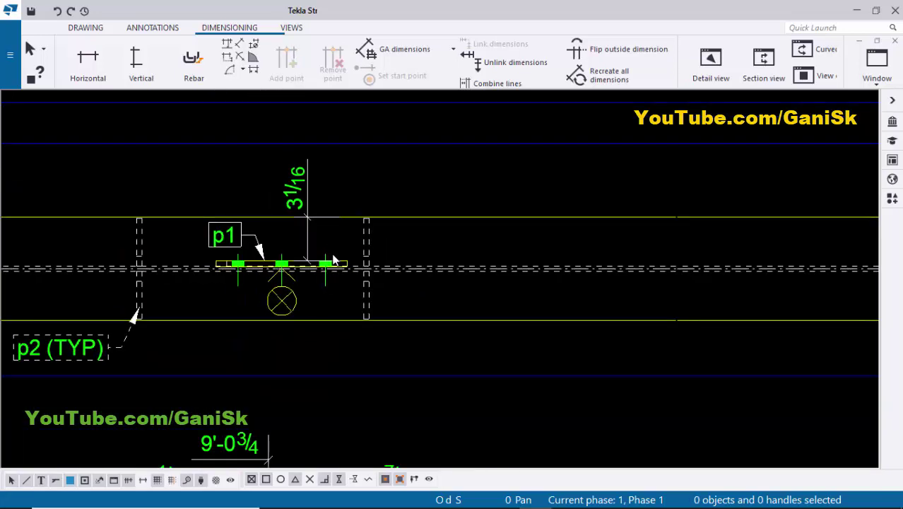
scroll(346, 274, up, 6)
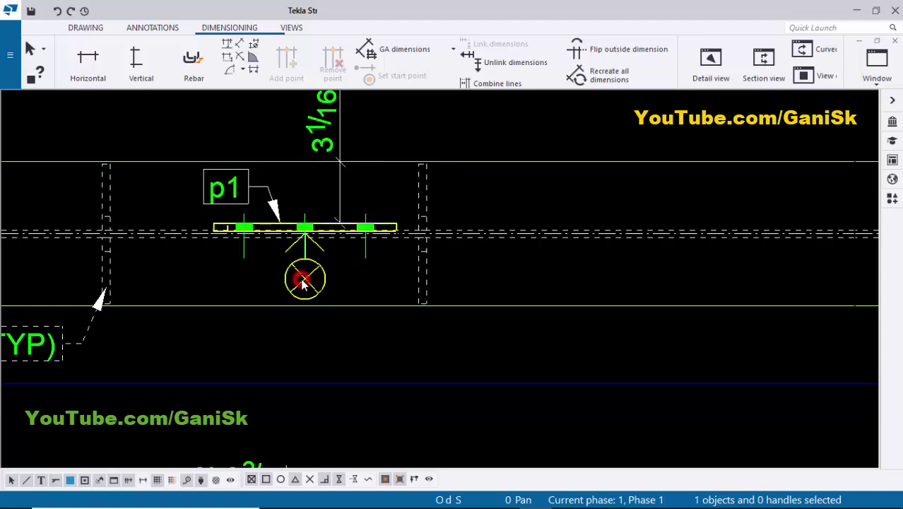
double_click(302, 283)
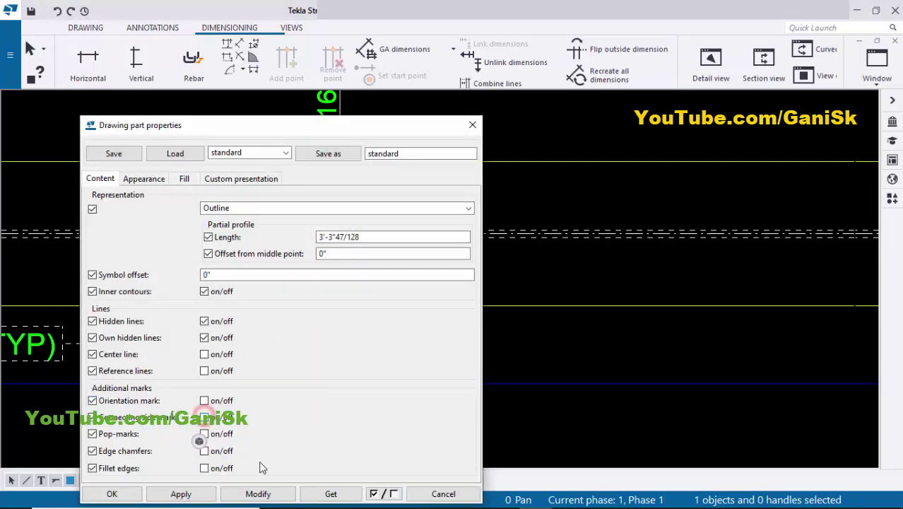
click(126, 497)
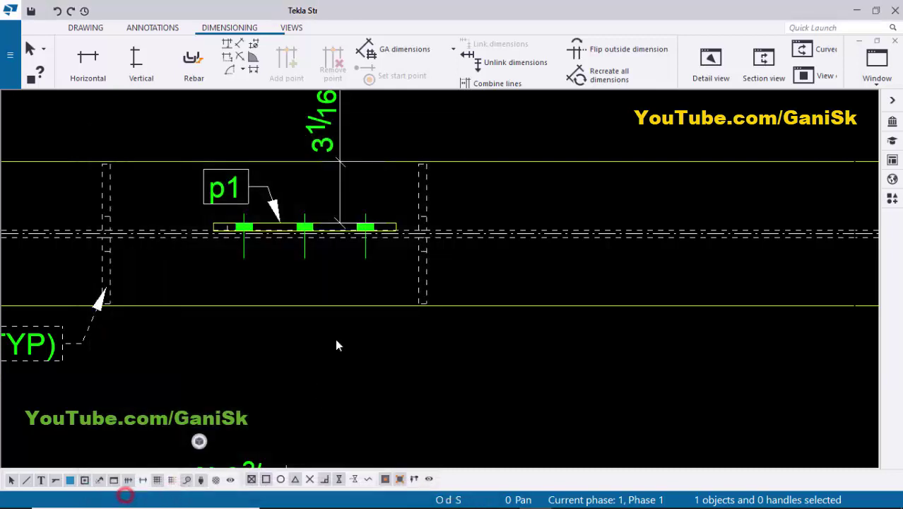
Step: Turn off the connecting side mark in the drawing part properties of the second p1 plate in the top view
scroll(317, 279, down, 5)
scroll(549, 266, up, 4)
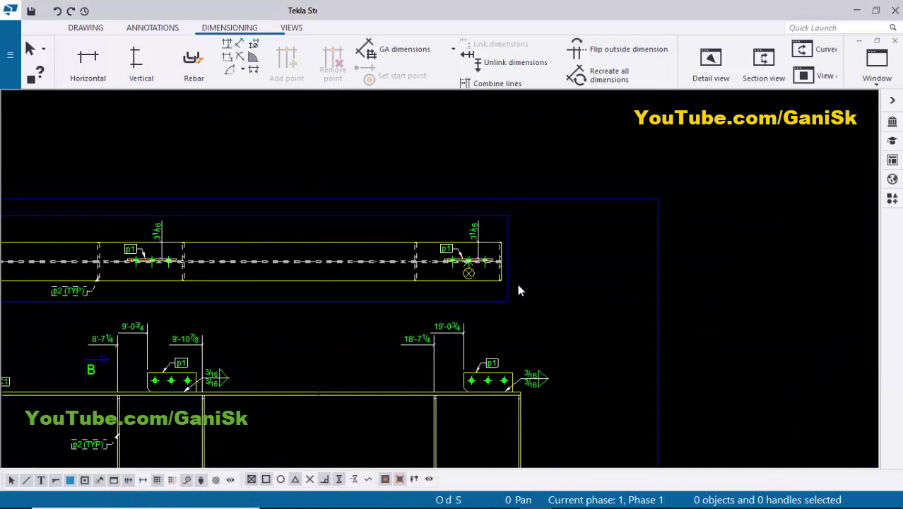
scroll(436, 272, up, 2)
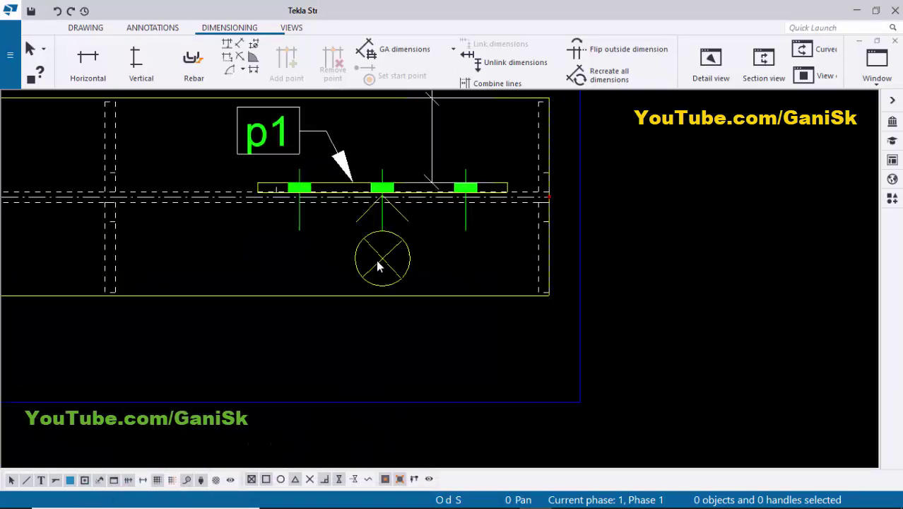
double_click(377, 260)
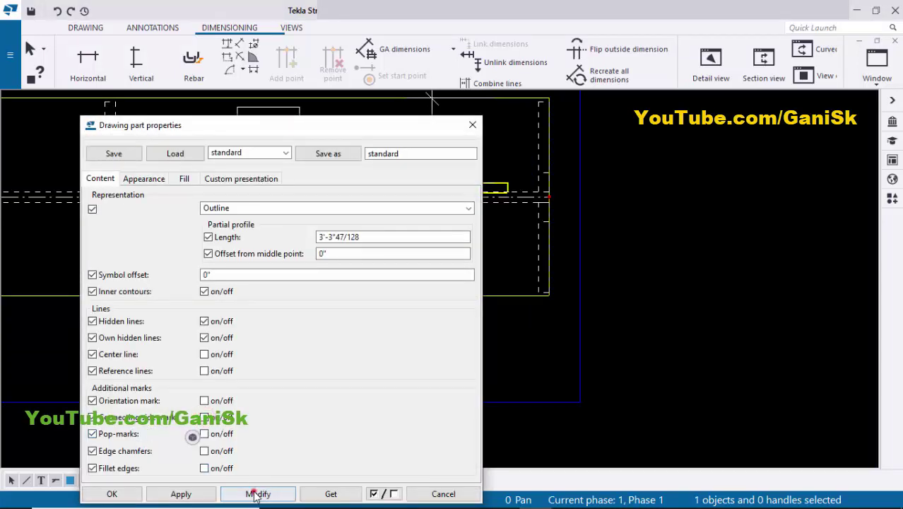
click(131, 499)
click(409, 363)
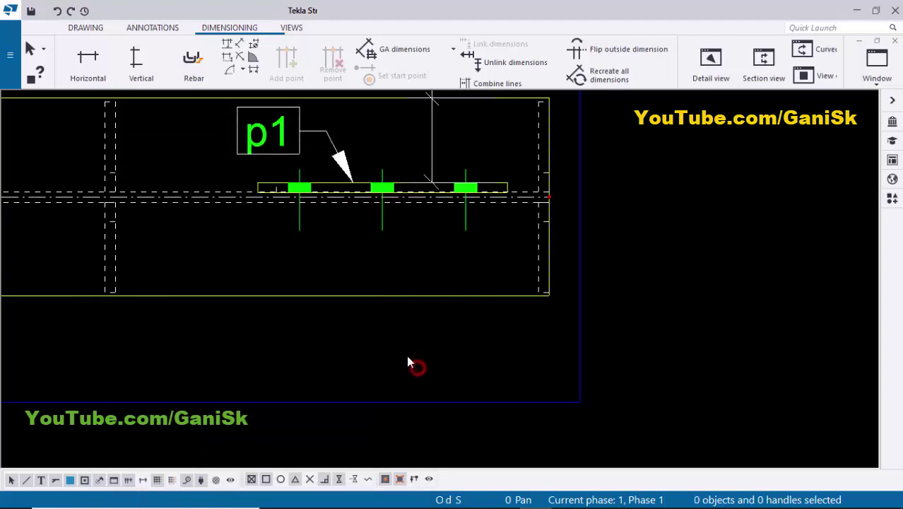
Step: Move the upper and lower A section symbols in the front view closer to the column at the base plate
scroll(465, 300, down, 4)
middle_drag(310, 318, 512, 287)
middle_drag(253, 319, 333, 280)
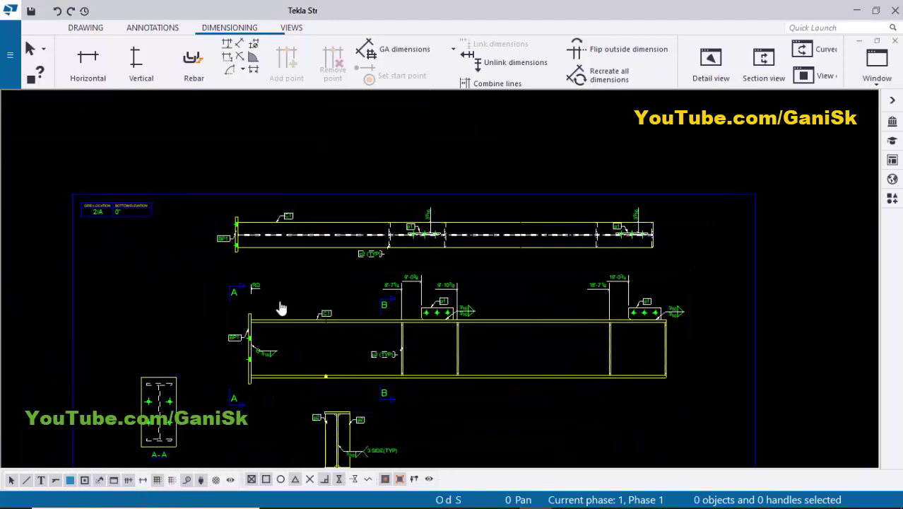
middle_drag(280, 309, 361, 220)
scroll(309, 287, up, 2)
scroll(311, 211, up, 4)
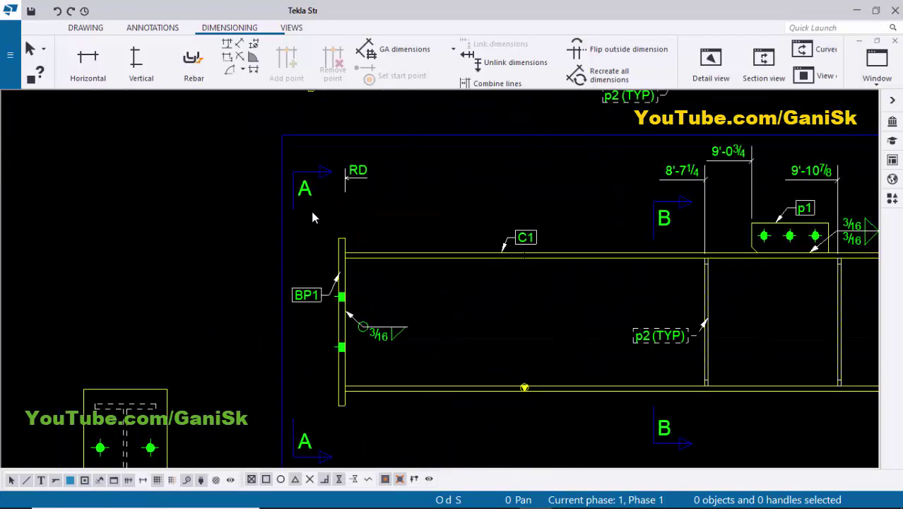
click(307, 212)
drag(308, 211, 308, 220)
click(182, 258)
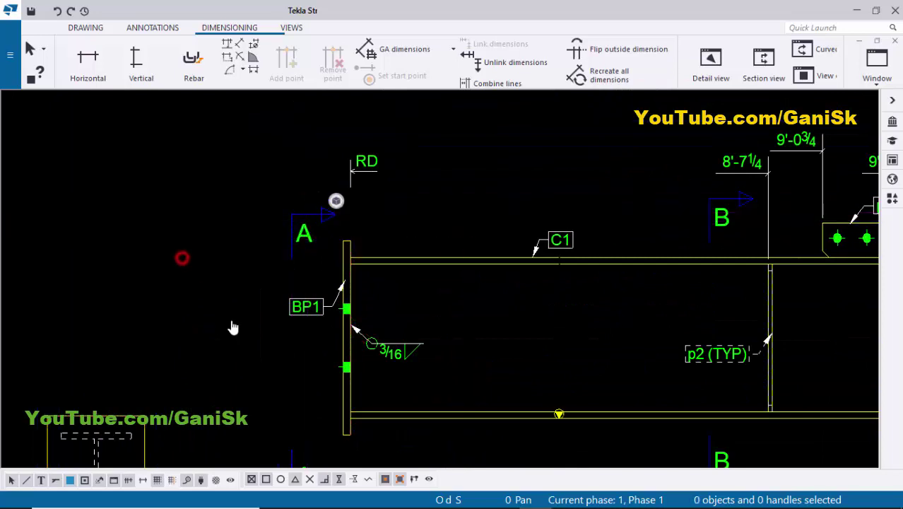
middle_drag(232, 327, 225, 204)
scroll(224, 205, up, 1)
click(314, 376)
drag(310, 388, 312, 332)
click(177, 319)
Step: Move section view A-A up so it sits level with the base plate of the front view
scroll(187, 393, down, 3)
middle_drag(172, 462, 211, 357)
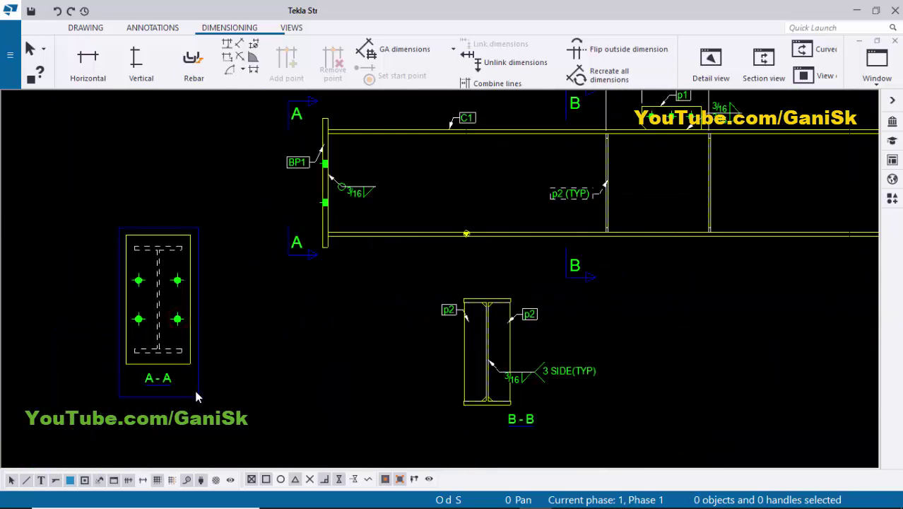
drag(198, 396, 214, 286)
click(264, 299)
middle_drag(282, 278, 280, 340)
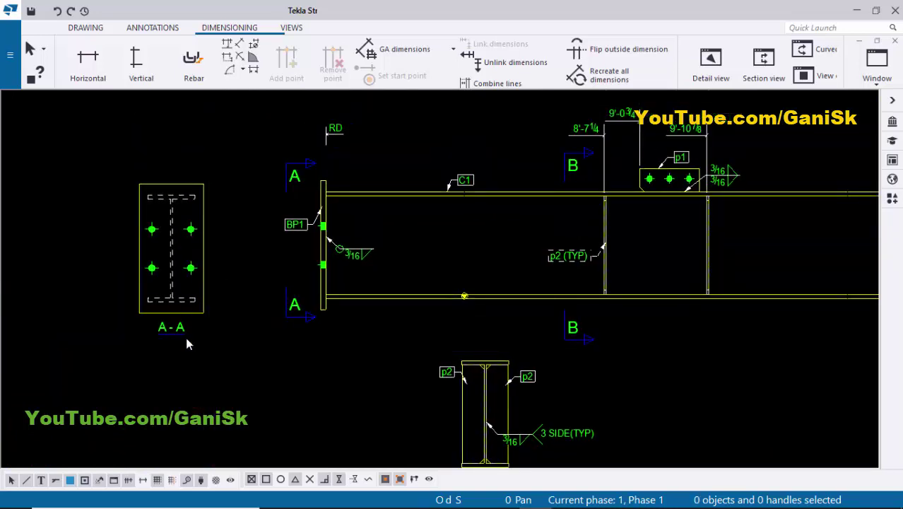
Step: Add a part mark with the applied mark properties to the base plate in section A-A and place it just outside the plate
scroll(186, 337, up, 5)
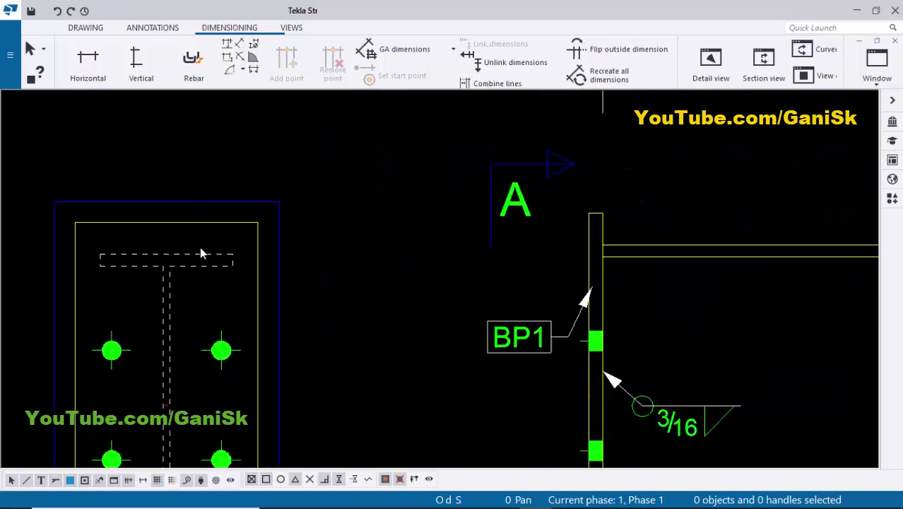
scroll(260, 244, down, 4)
right_click(259, 234)
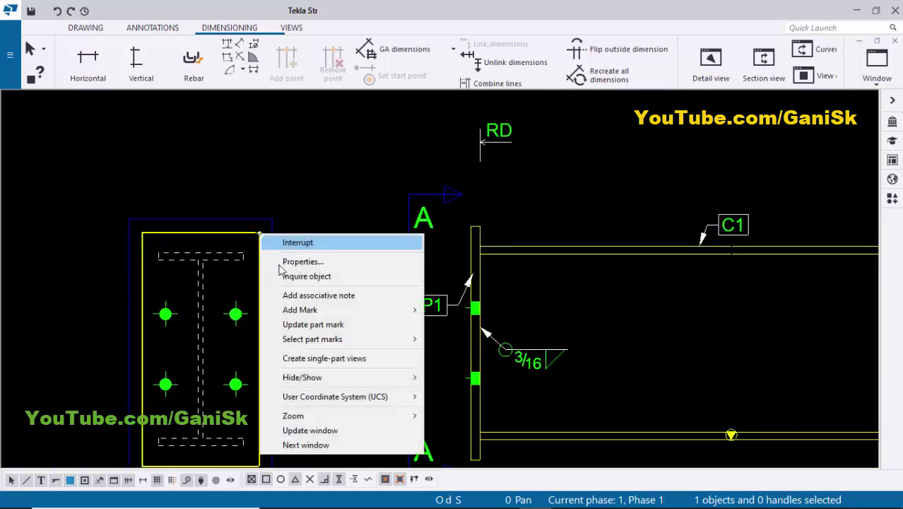
mouse_move(302, 310)
click(495, 323)
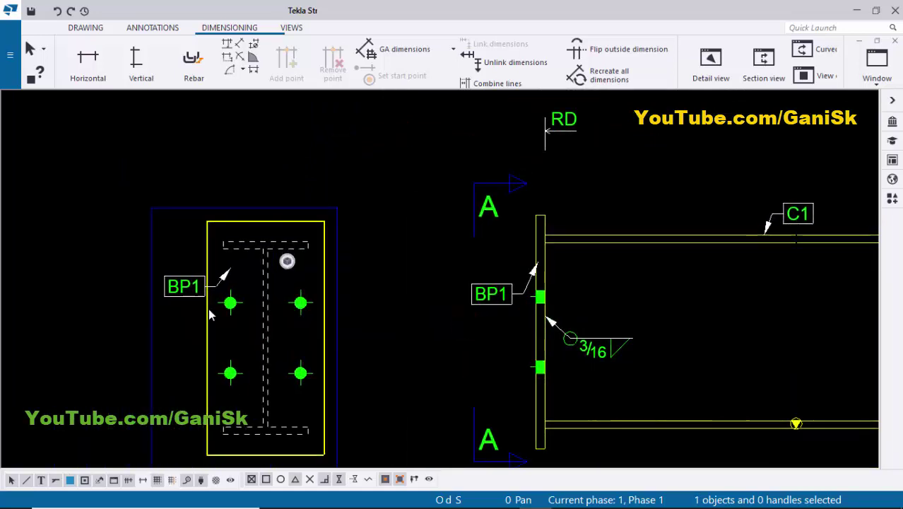
click(192, 293)
drag(193, 293, 177, 347)
click(110, 328)
Step: Add a part mark with the applied mark properties to the hidden column profile in section A-A
middle_drag(212, 398, 209, 288)
scroll(209, 287, up, 2)
middle_drag(225, 327, 259, 333)
right_click(259, 337)
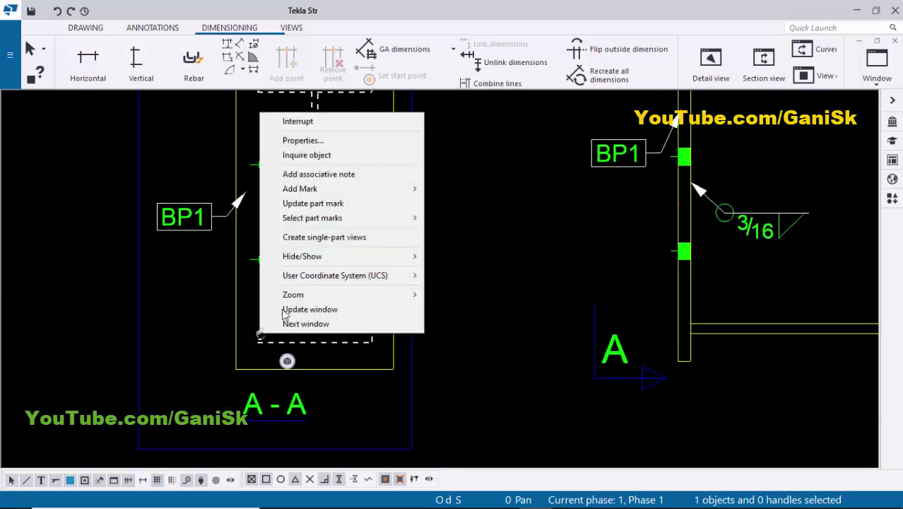
click(347, 191)
click(503, 205)
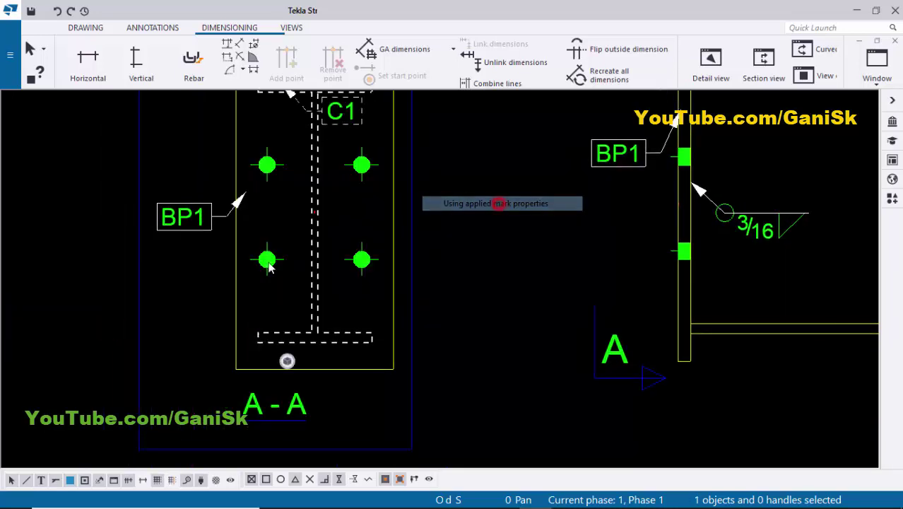
Step: Move the C1 mark in section A-A outside the base plate, beside the column's lower flange
scroll(363, 191, down, 2)
scroll(363, 191, up, 1)
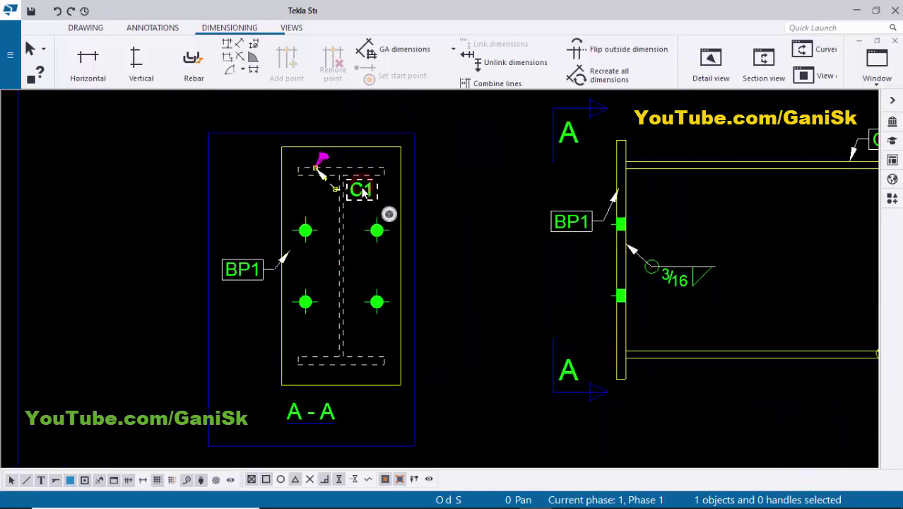
mouse_move(364, 242)
mouse_down()
mouse_move(353, 329)
mouse_move(319, 364)
mouse_move(262, 382)
mouse_move(246, 369)
mouse_up()
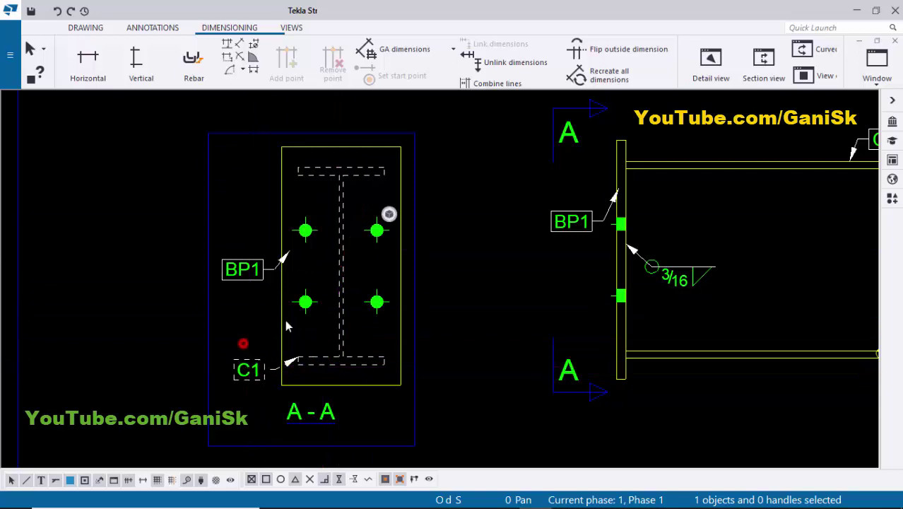
Step: Add a horizontal dimension in section A-A through both upper plate corners and the column flange's midpoint, placed above the plate
scroll(274, 296, up, 1)
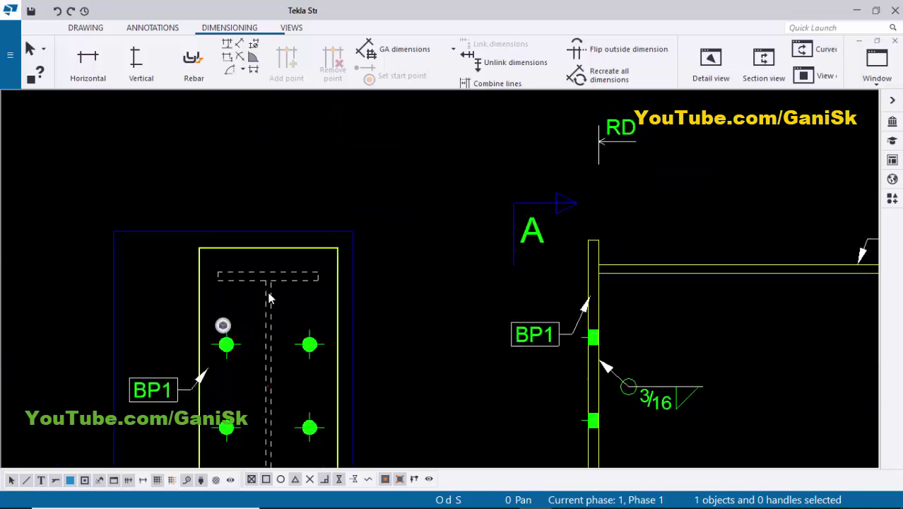
scroll(269, 299, up, 1)
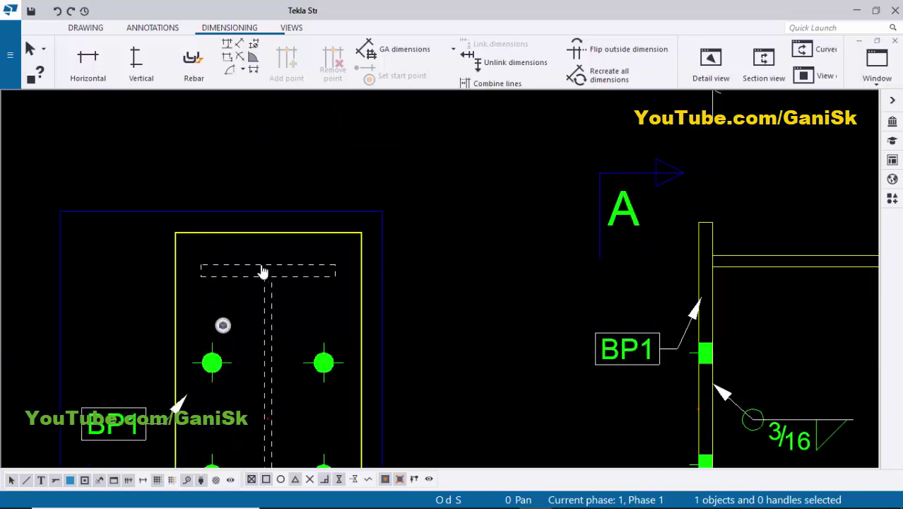
middle_drag(263, 272, 244, 266)
click(102, 65)
scroll(164, 217, up, 1)
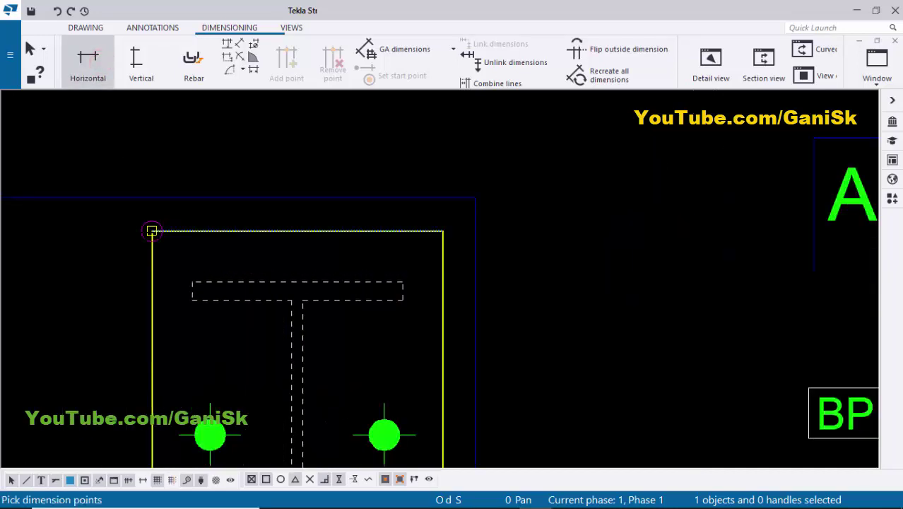
scroll(275, 251, up, 1)
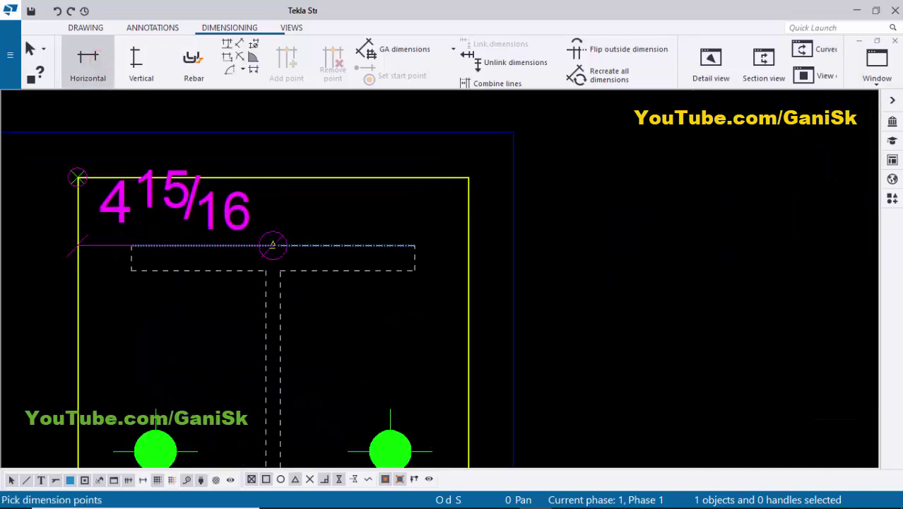
click(274, 246)
scroll(276, 247, down, 2)
middle_drag(357, 231, 306, 271)
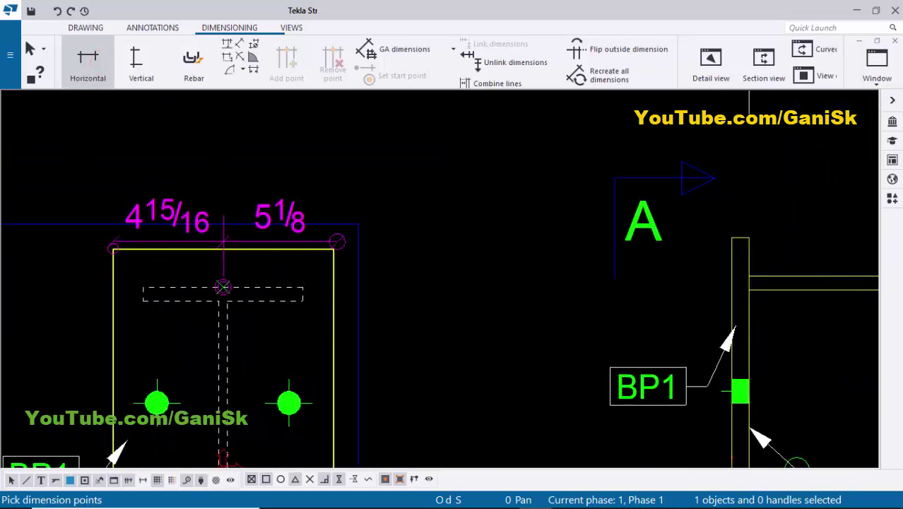
click(334, 249)
middle_drag(340, 218, 359, 265)
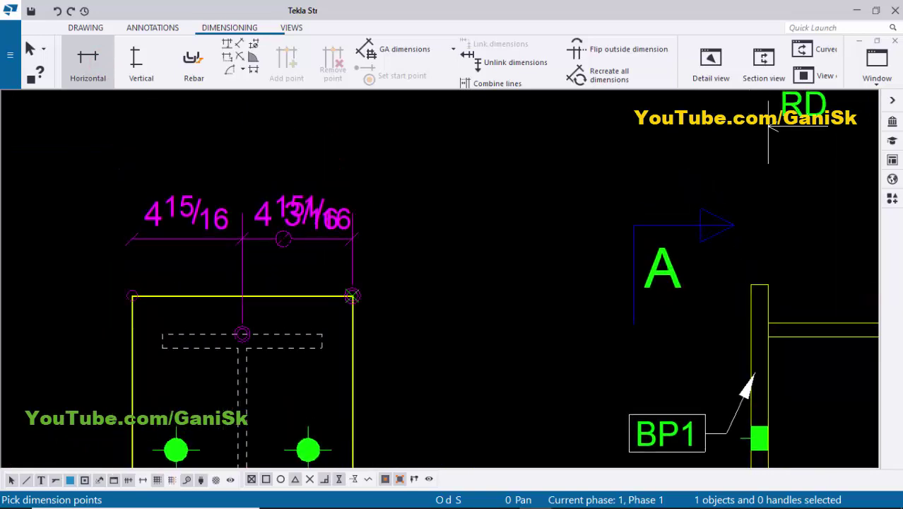
middle_click(283, 238)
scroll(305, 257, down, 2)
middle_drag(318, 300, 286, 195)
key(Escape)
Step: Add a vertical dimension in section A-A from the plate's upper corner through the web's midpoint to its lower corner, placed beside the plate
click(143, 70)
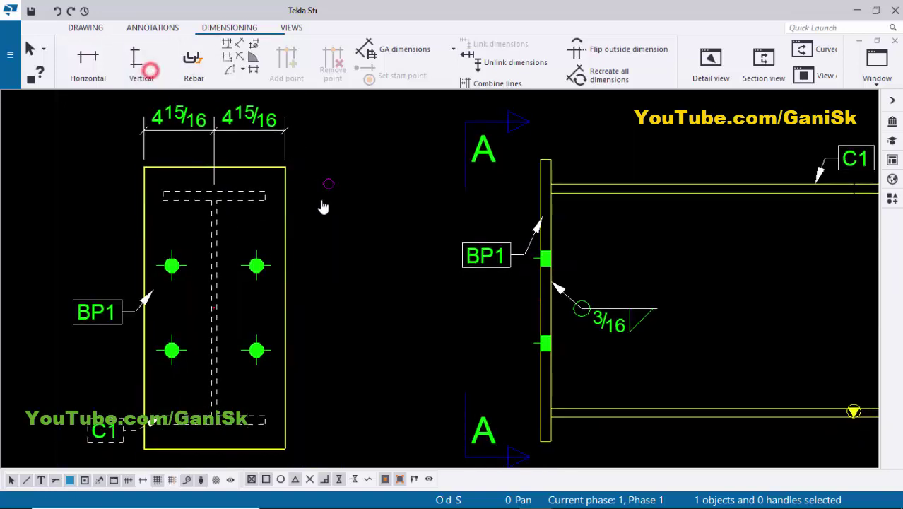
scroll(255, 196, up, 2)
click(243, 182)
scroll(293, 258, down, 2)
middle_drag(244, 318, 236, 231)
scroll(206, 250, up, 3)
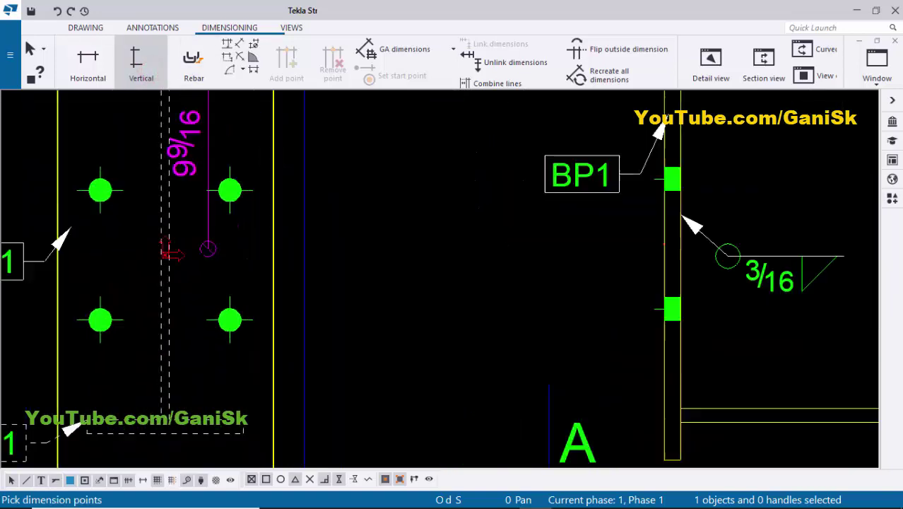
scroll(175, 258, up, 4)
scroll(164, 259, up, 1)
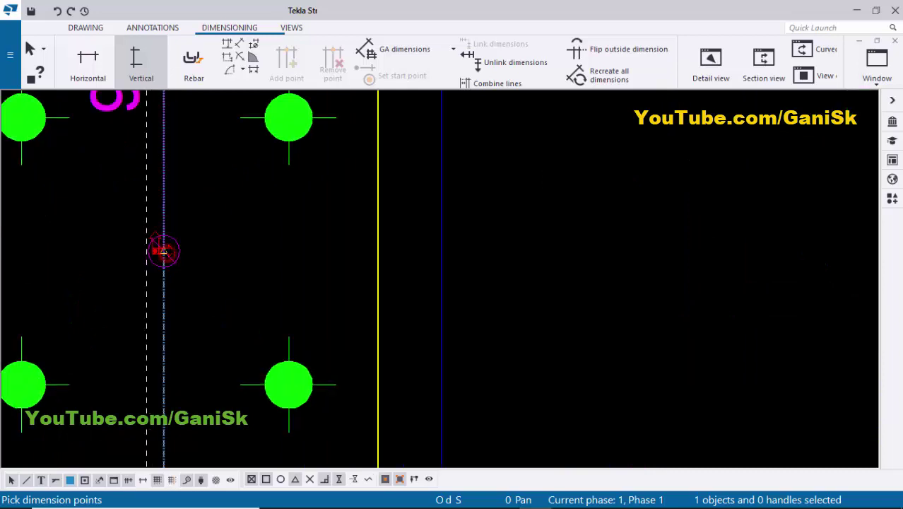
scroll(238, 255, down, 9)
scroll(283, 304, up, 7)
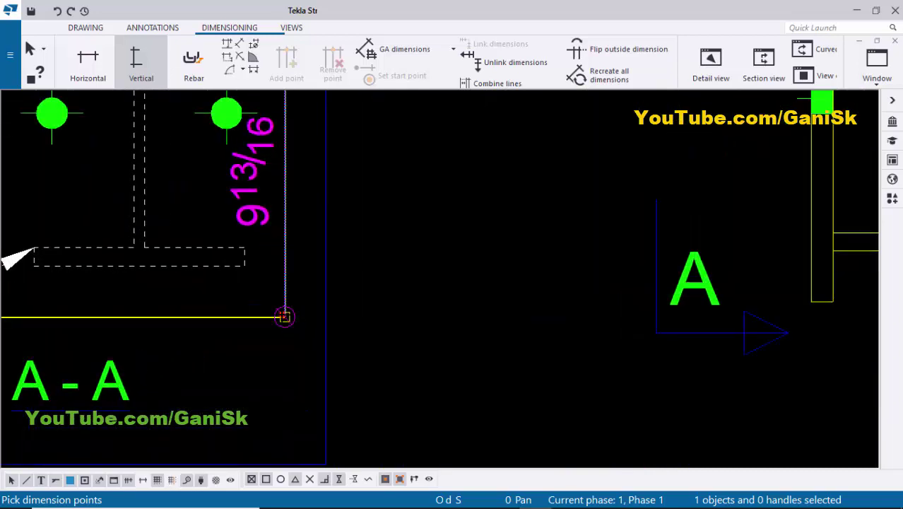
click(285, 317)
scroll(353, 278, down, 2)
middle_drag(355, 271, 299, 364)
middle_click(326, 300)
scroll(362, 286, down, 2)
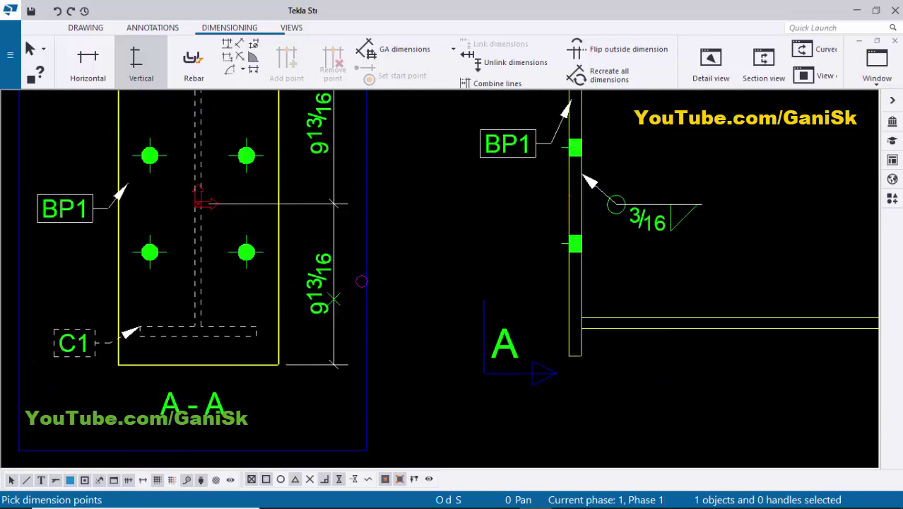
scroll(361, 281, down, 2)
scroll(363, 309, up, 1)
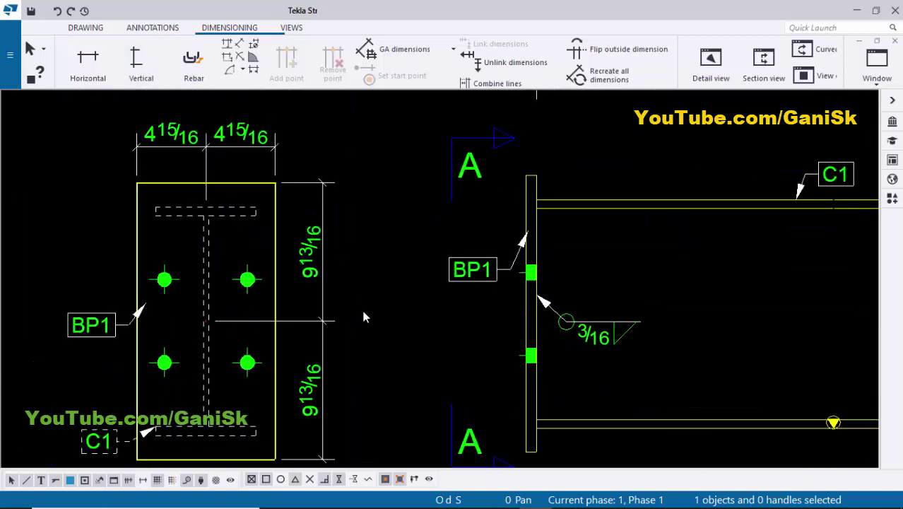
Step: Move section view B-B slightly down and to the left, further away from the front view
scroll(286, 256, down, 2)
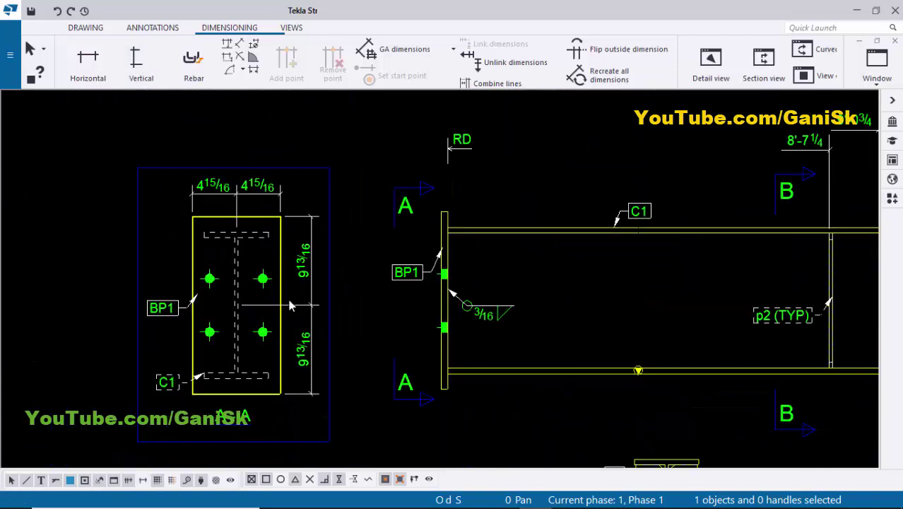
scroll(291, 292, up, 1)
scroll(299, 307, up, 1)
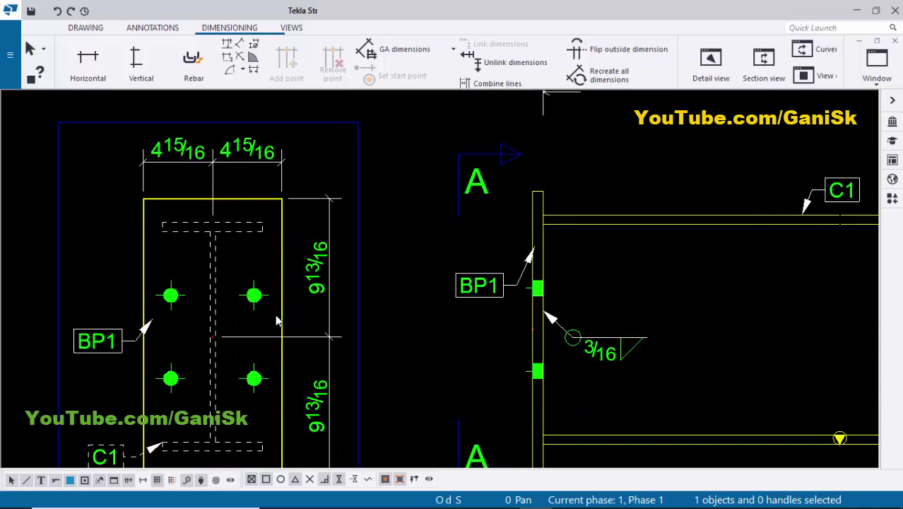
scroll(277, 320, down, 3)
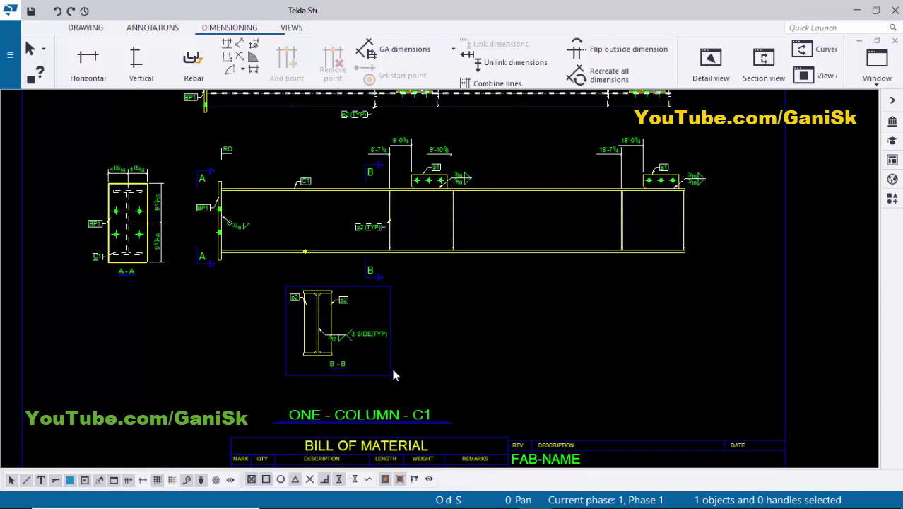
click(391, 372)
drag(390, 374, 369, 388)
click(411, 362)
click(382, 381)
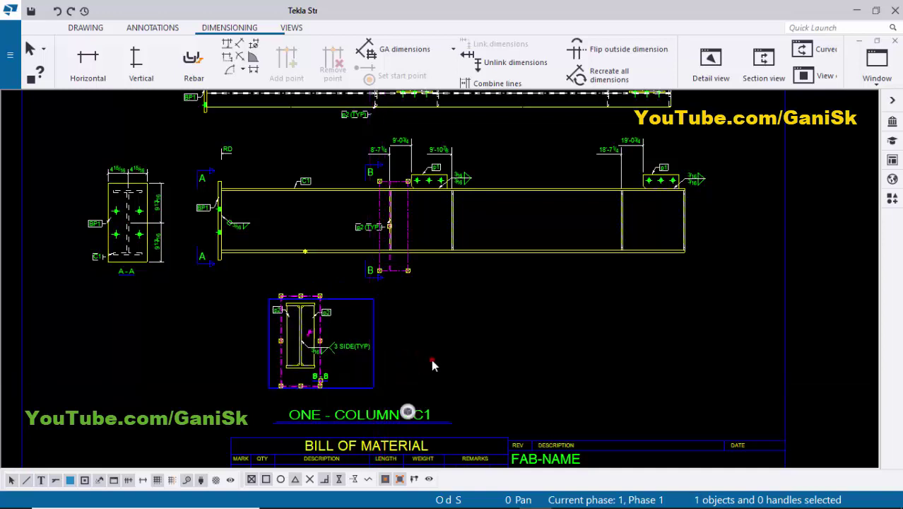
click(433, 364)
Step: Shift the front view of the column slightly down and to the left on the sheet
scroll(433, 362, down, 2)
click(447, 345)
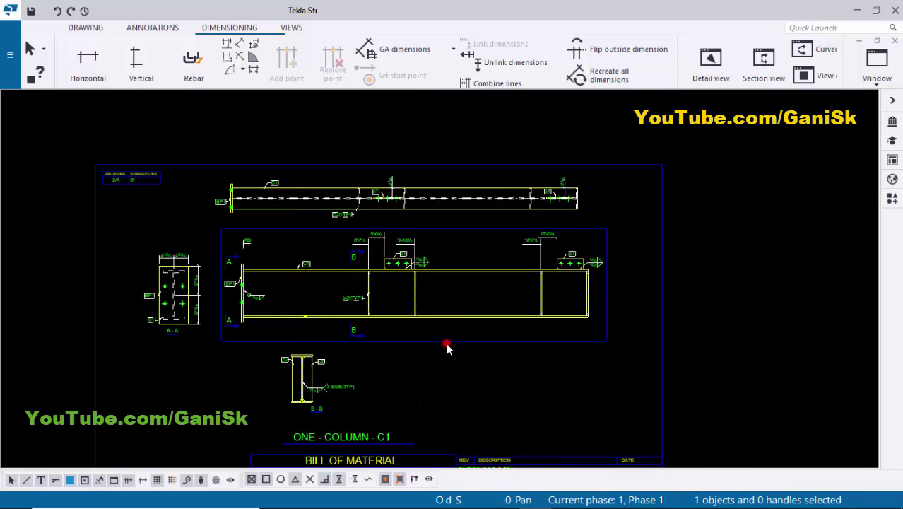
drag(463, 347, 456, 352)
click(451, 388)
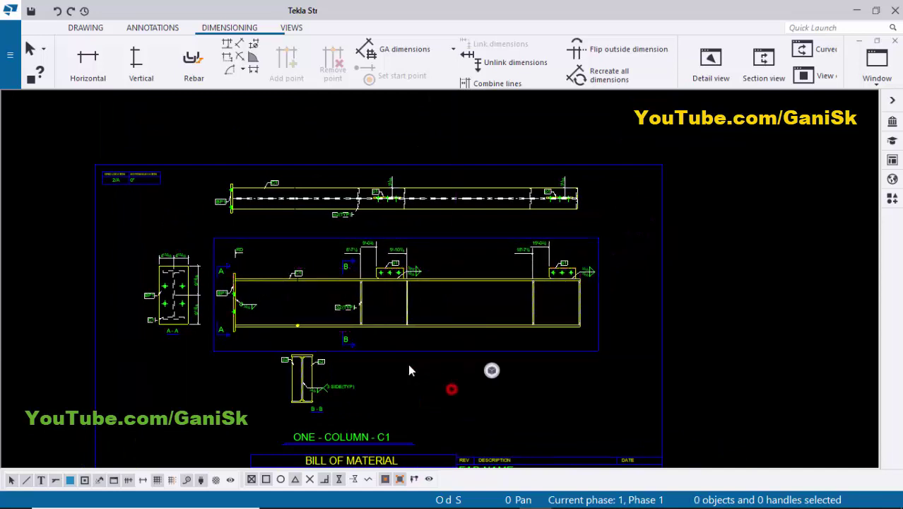
Step: Move the column's top view slightly down towards the front view
scroll(487, 225, up, 2)
click(569, 211)
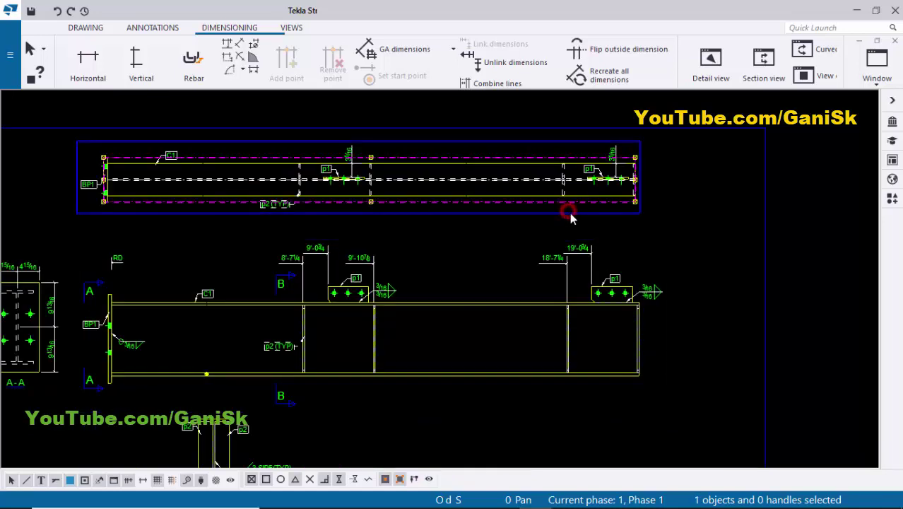
drag(563, 212, 563, 222)
click(686, 221)
scroll(279, 360, down, 2)
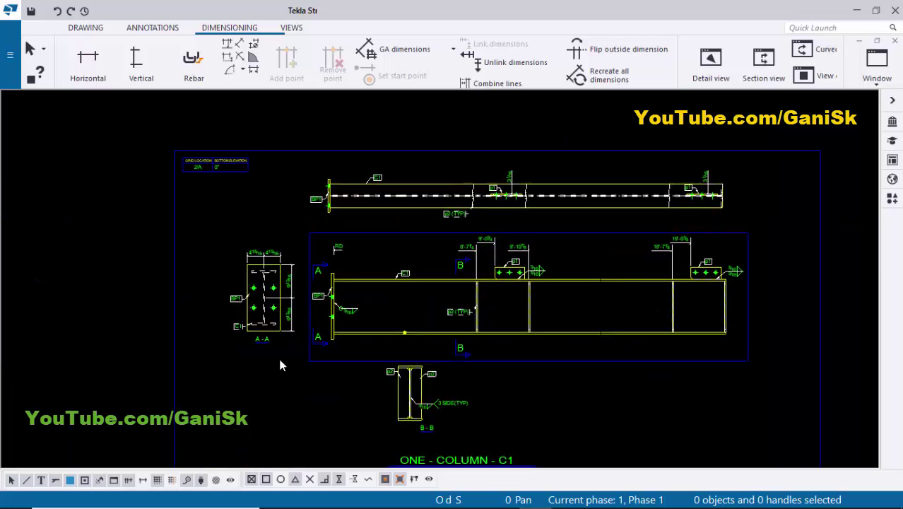
Step: Move section view A-A down and to the left so its plate lines up with the front view's base plate
scroll(296, 353, up, 4)
click(292, 332)
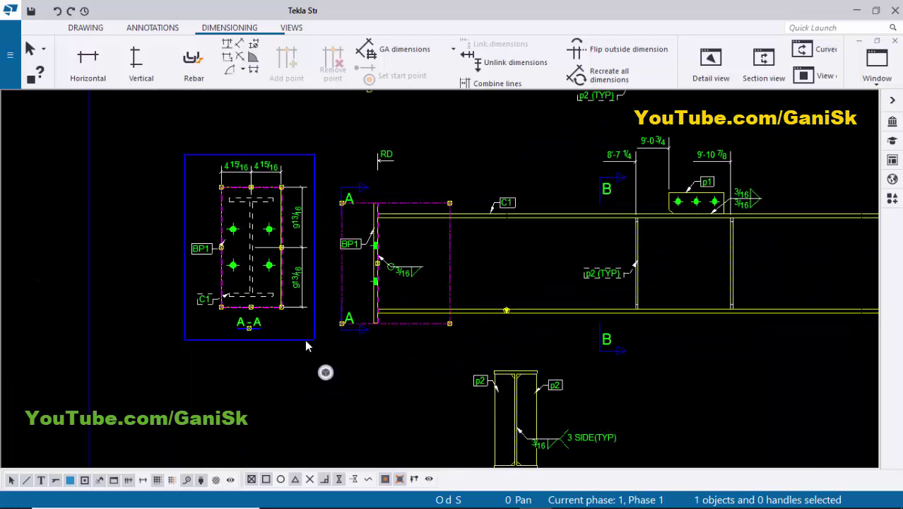
drag(303, 343, 288, 355)
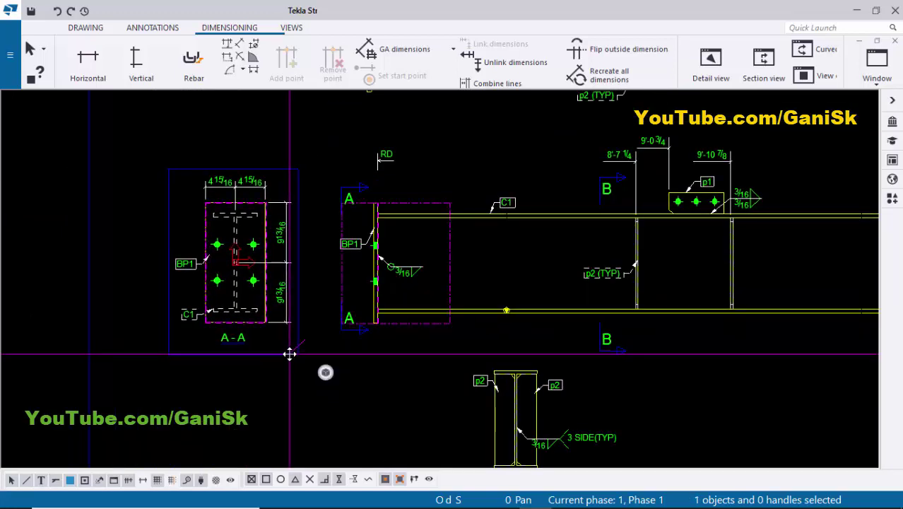
click(275, 385)
Step: Check the finished C1 column sheet and its bill of material, save the drawing and close it
scroll(380, 312, down, 5)
scroll(377, 288, up, 5)
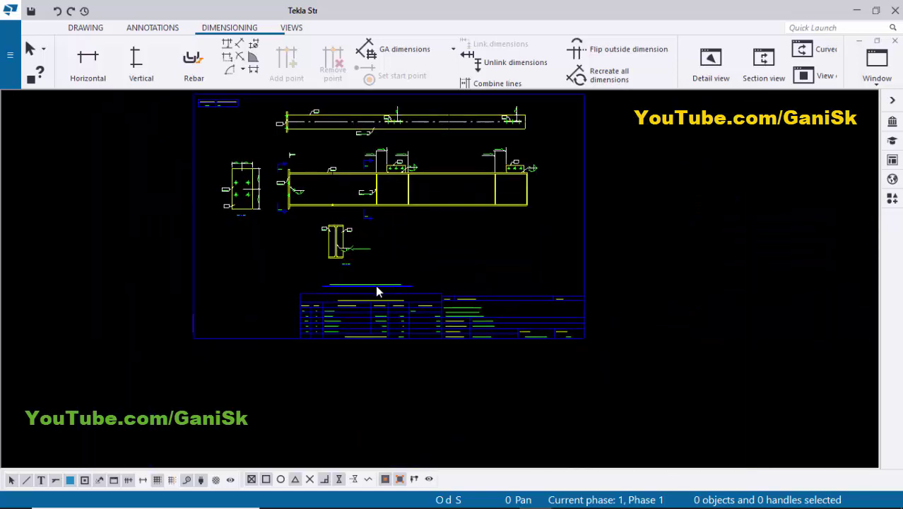
middle_drag(334, 370, 248, 456)
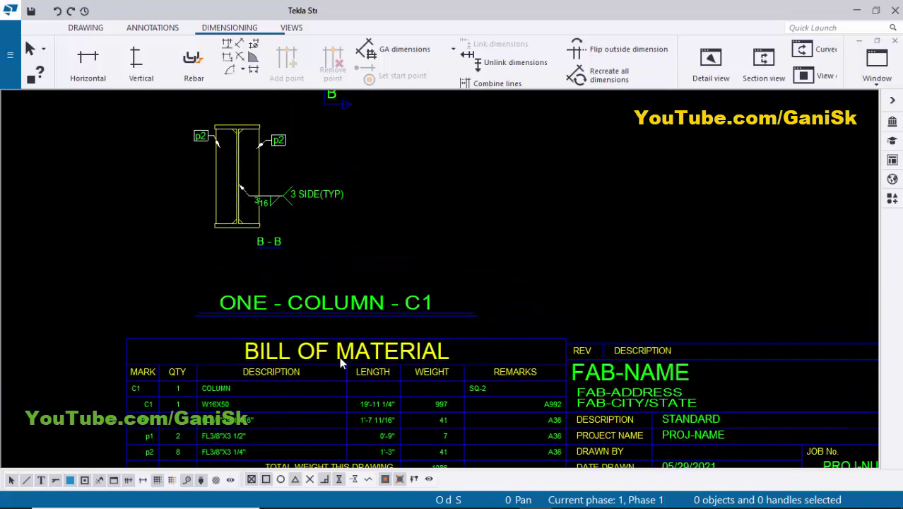
scroll(341, 359, down, 1)
middle_drag(276, 392, 281, 337)
scroll(261, 364, down, 3)
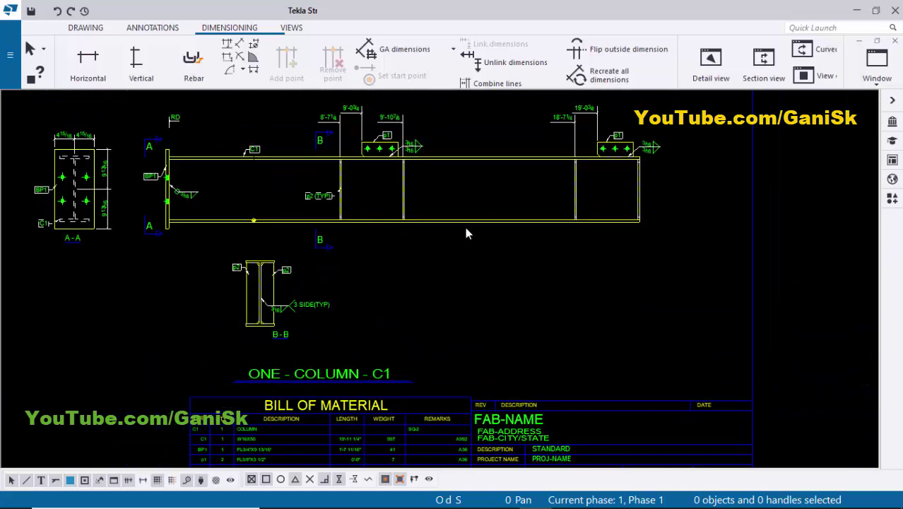
scroll(263, 341, up, 4)
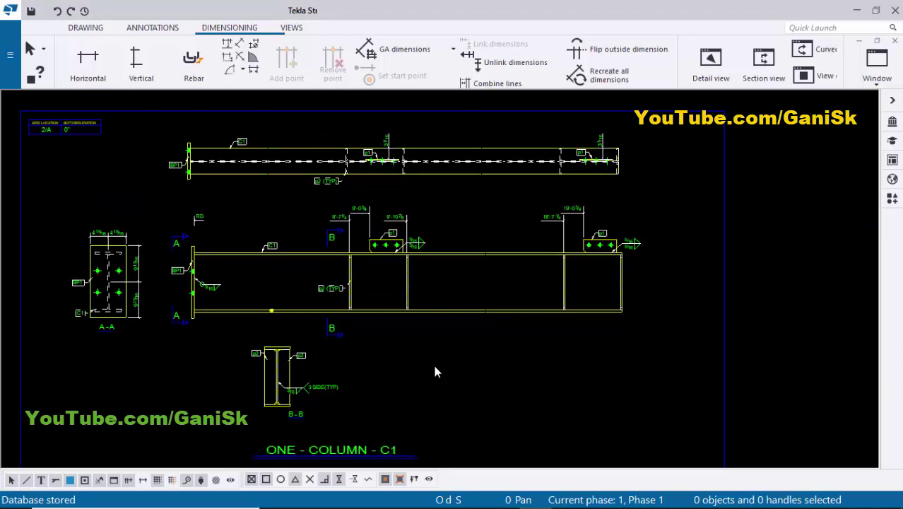
click(895, 40)
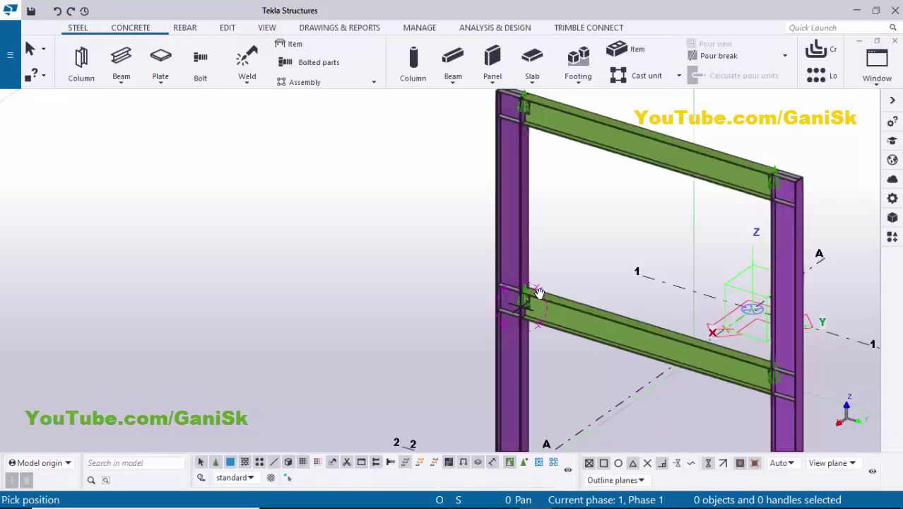
scroll(541, 297, down, 2)
scroll(537, 301, up, 3)
mouse_move(532, 308)
ctrl+middle_down()
mouse_move(561, 304)
mouse_move(521, 307)
mouse_move(548, 306)
ctrl+middle_up()
scroll(548, 306, up, 3)
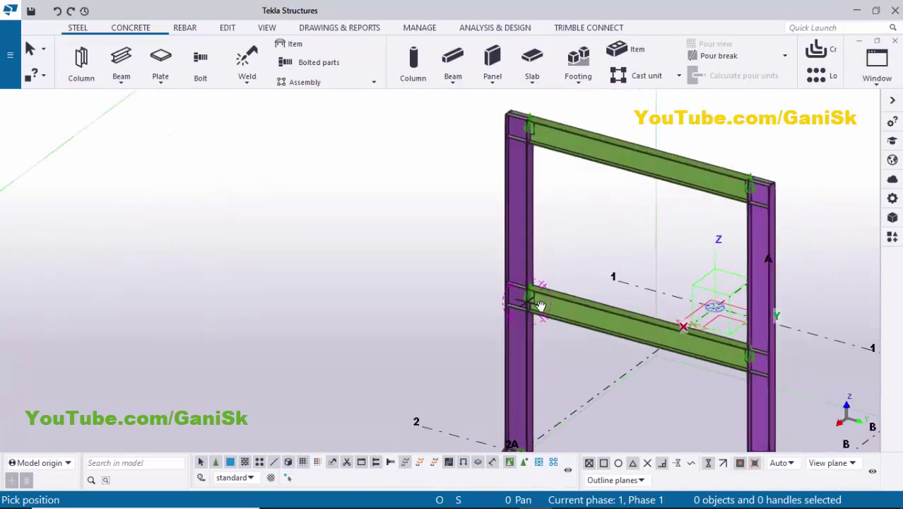